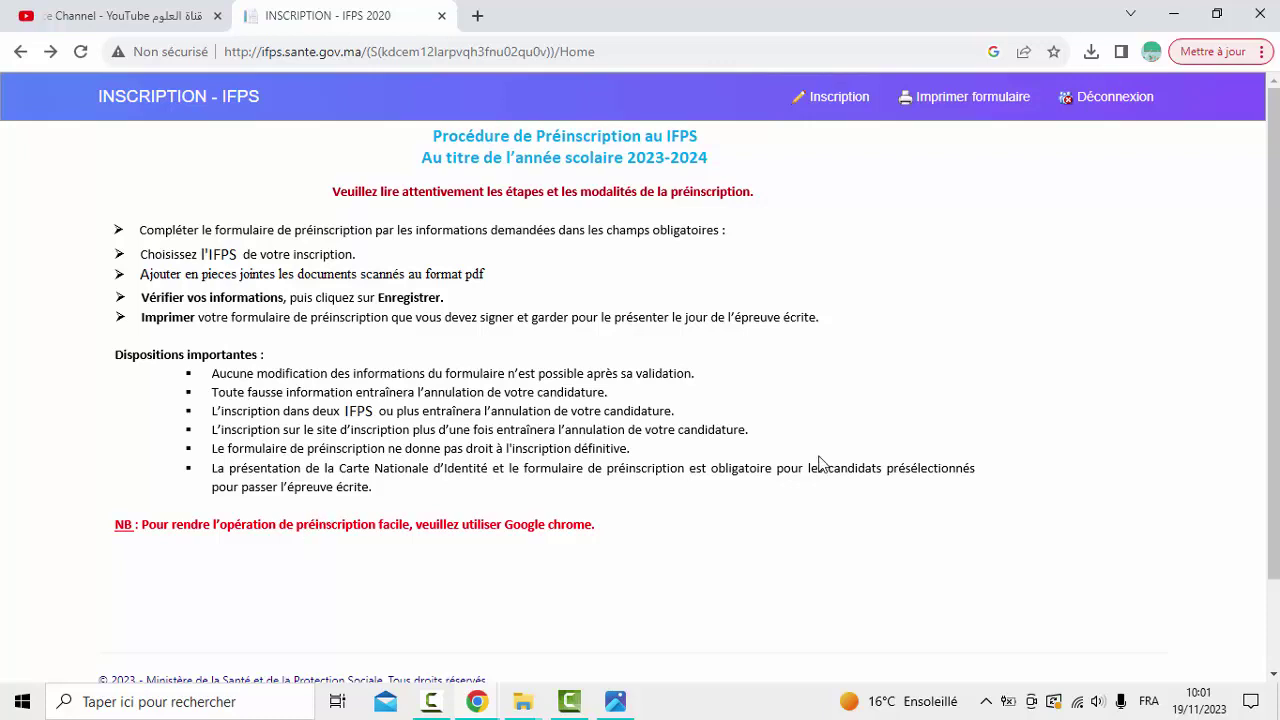
# Open the Inscription pre-registration form and expand the Filière list of training programmes
pyautogui.click(826, 104)
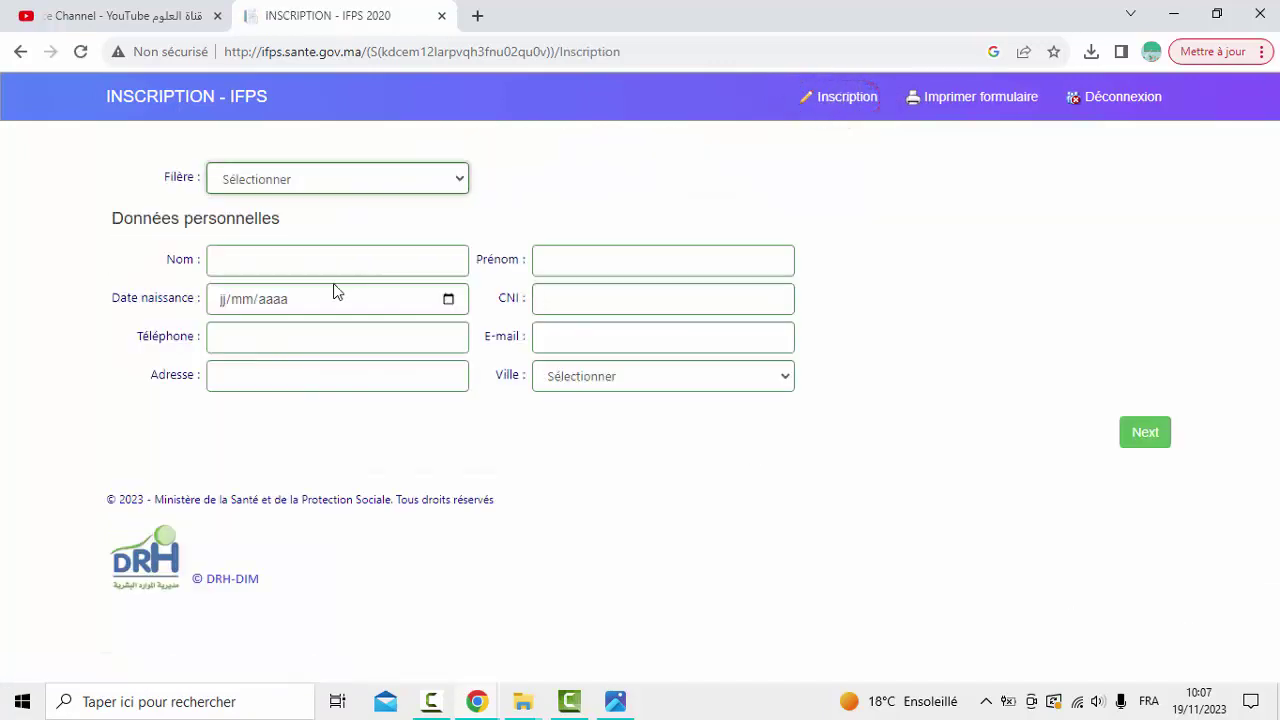
pyautogui.click(291, 179)
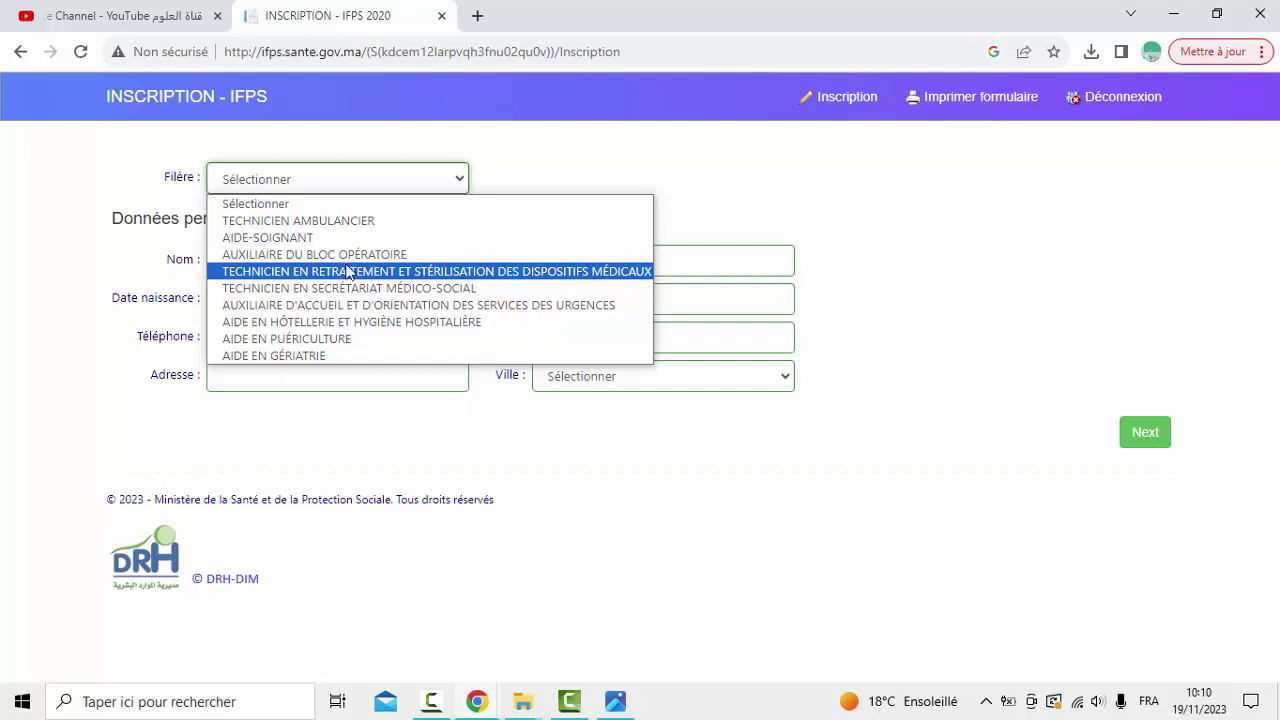
# Select TECHNICIEN EN RETRAITEMENT ET STÉRILISATION as the track and enter the applicant's surname and first name
pyautogui.click(546, 272)
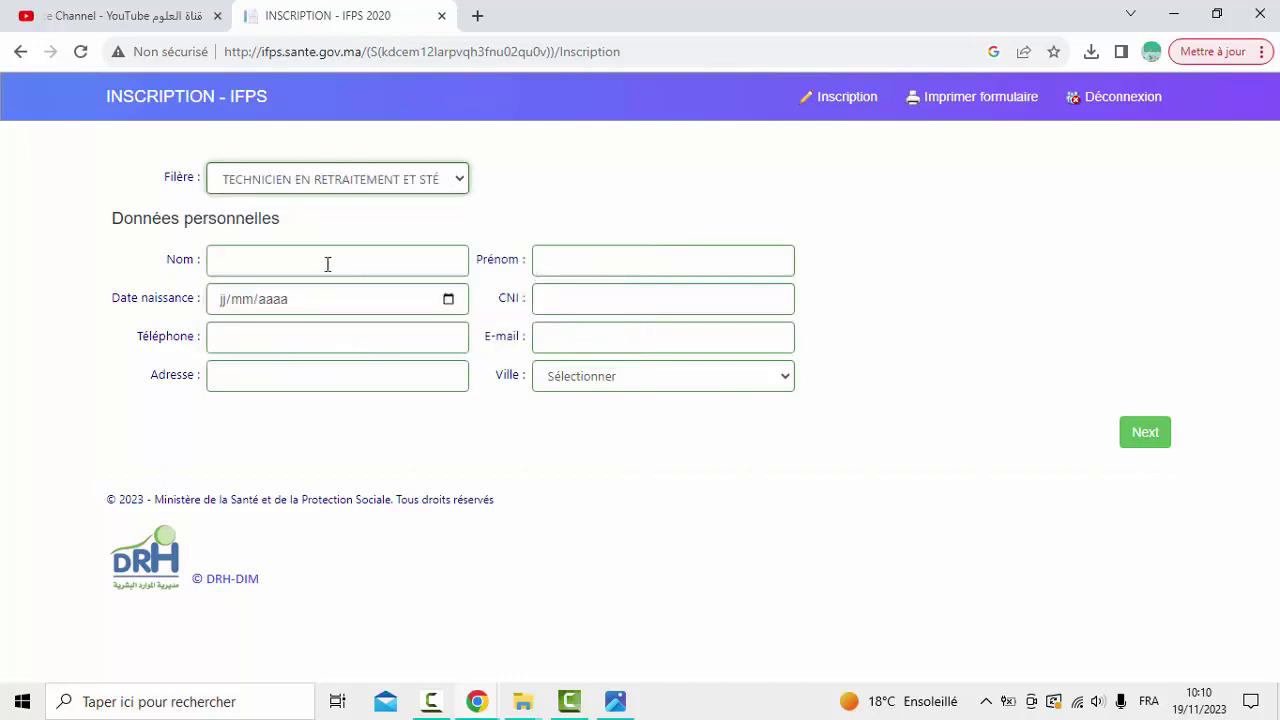
pyautogui.click(257, 261)
pyautogui.click(212, 264)
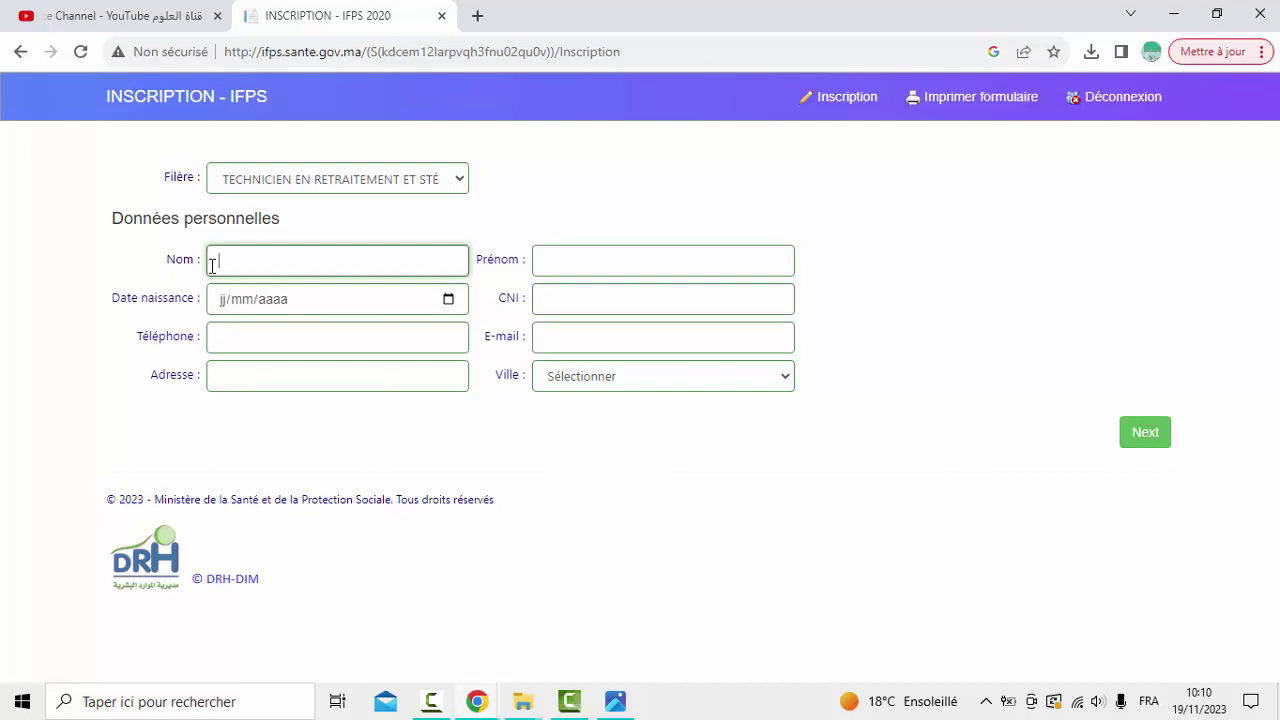
pyautogui.click(601, 273)
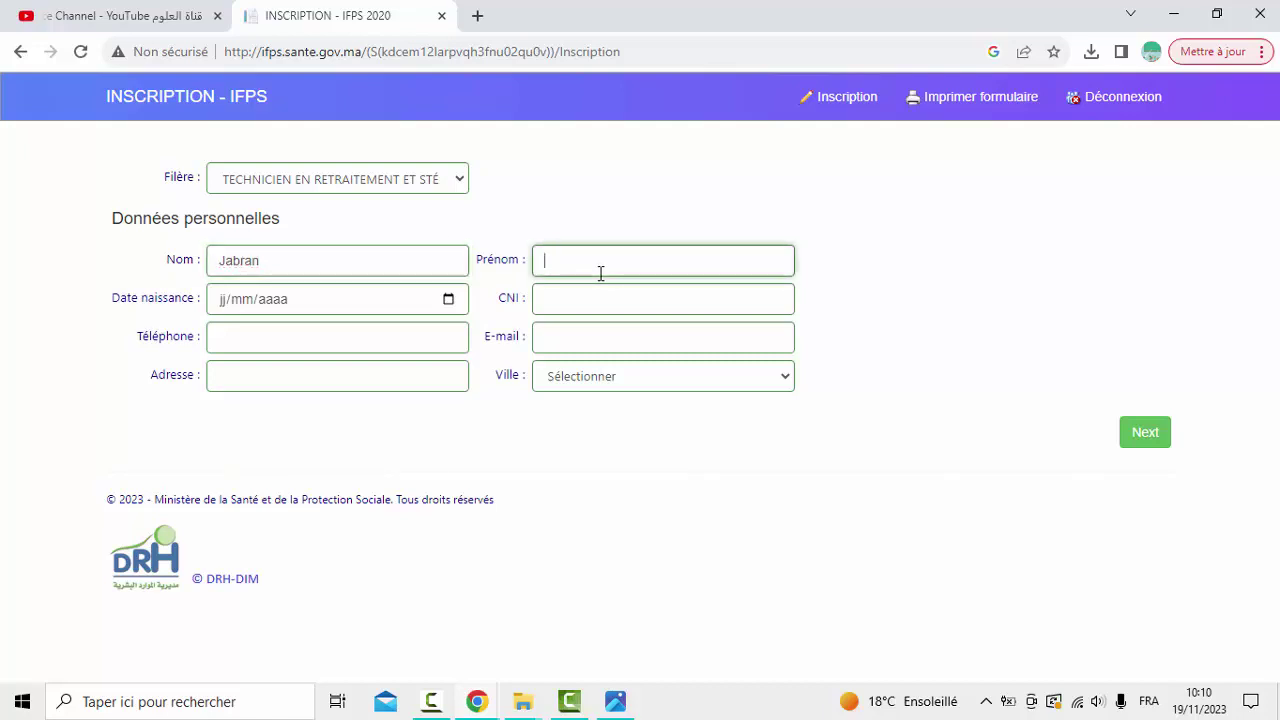
# Enter 02/05/2004 as the birth date
pyautogui.click(221, 308)
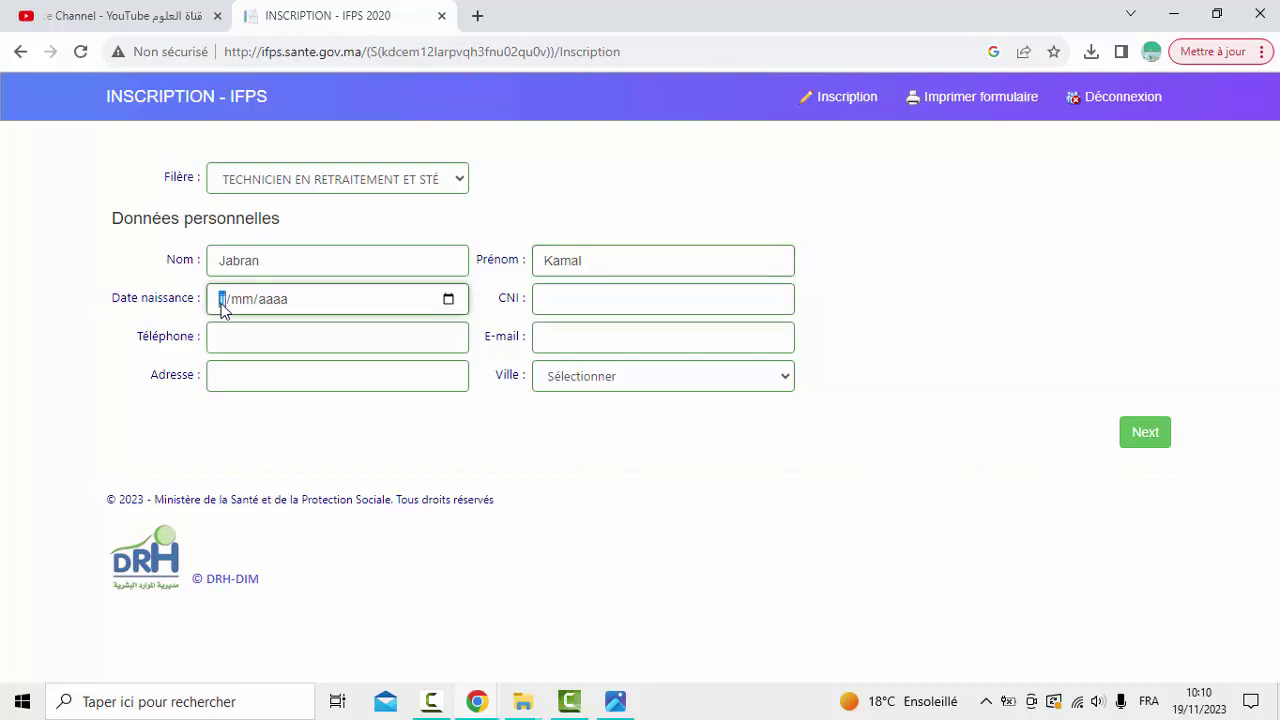
pyautogui.write('02/mm/aaaa')
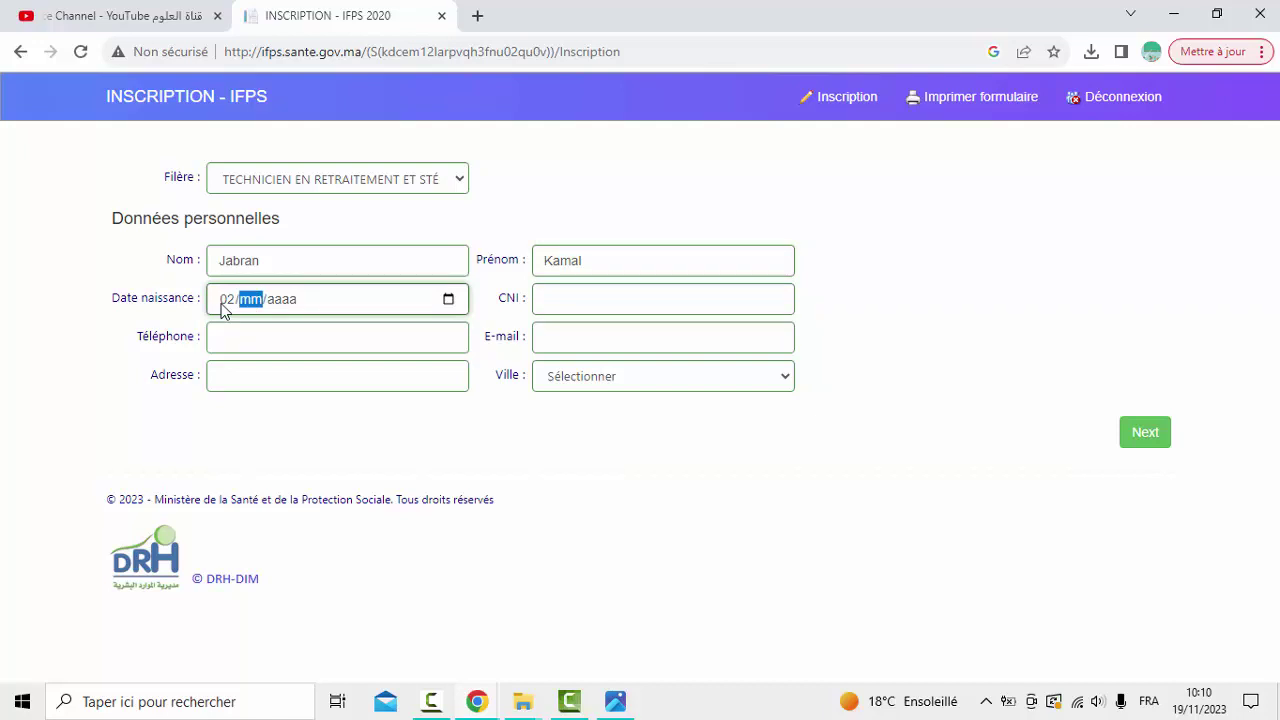
pyautogui.click(221, 305)
pyautogui.press('Right')
pyautogui.write('05/')
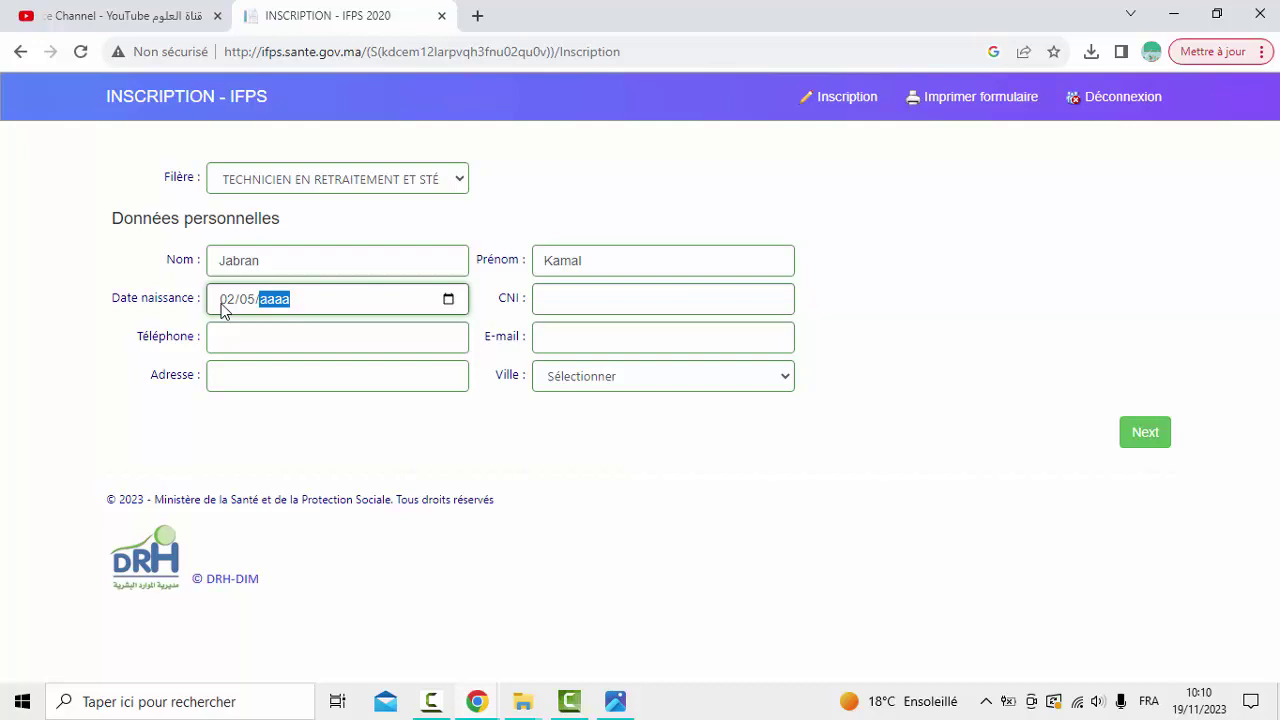
pyautogui.write('2004')
# Fill in the applicant's ID card number, phone number, postal address and e-mail address
pyautogui.click(553, 298)
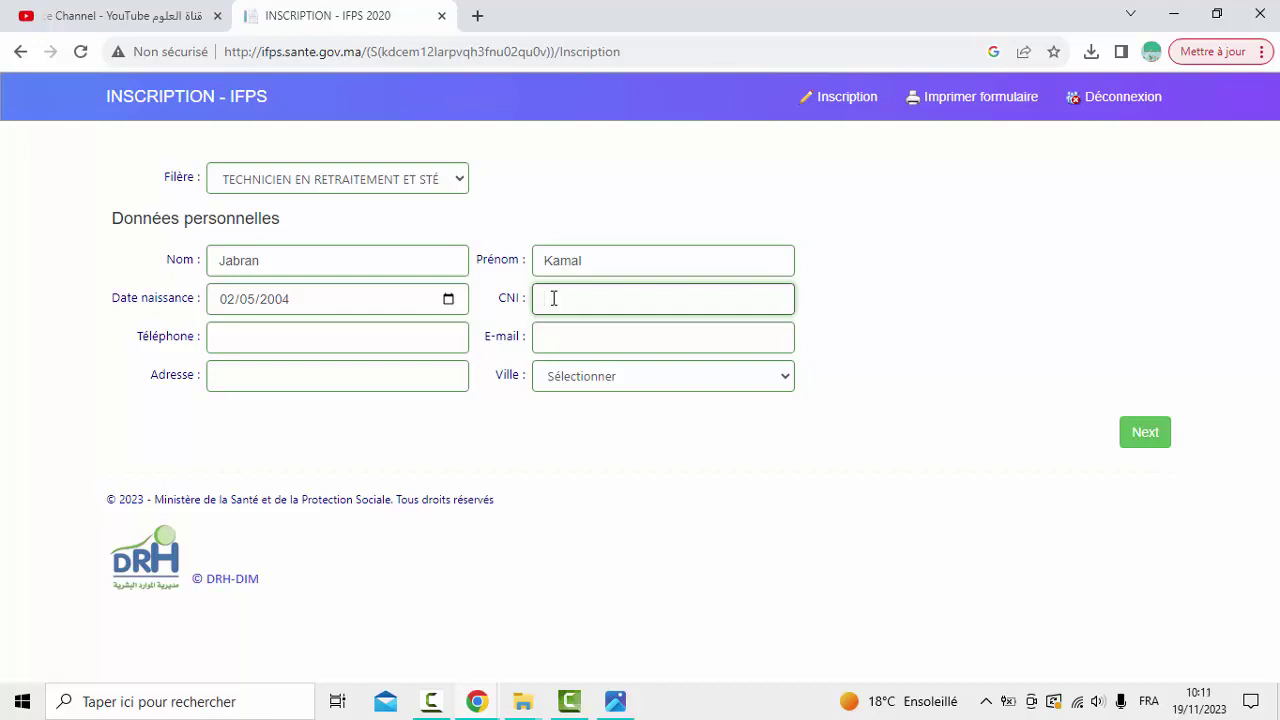
pyautogui.write('E123456789')
pyautogui.click(276, 339)
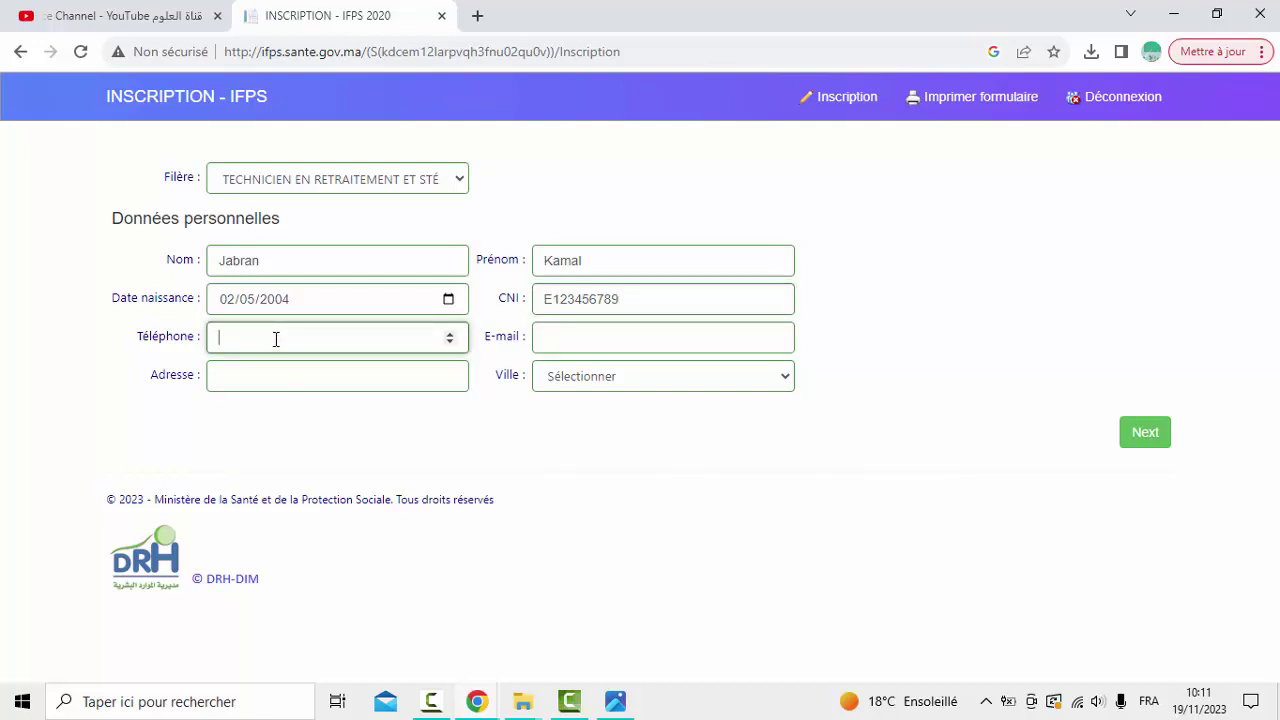
pyautogui.click(232, 377)
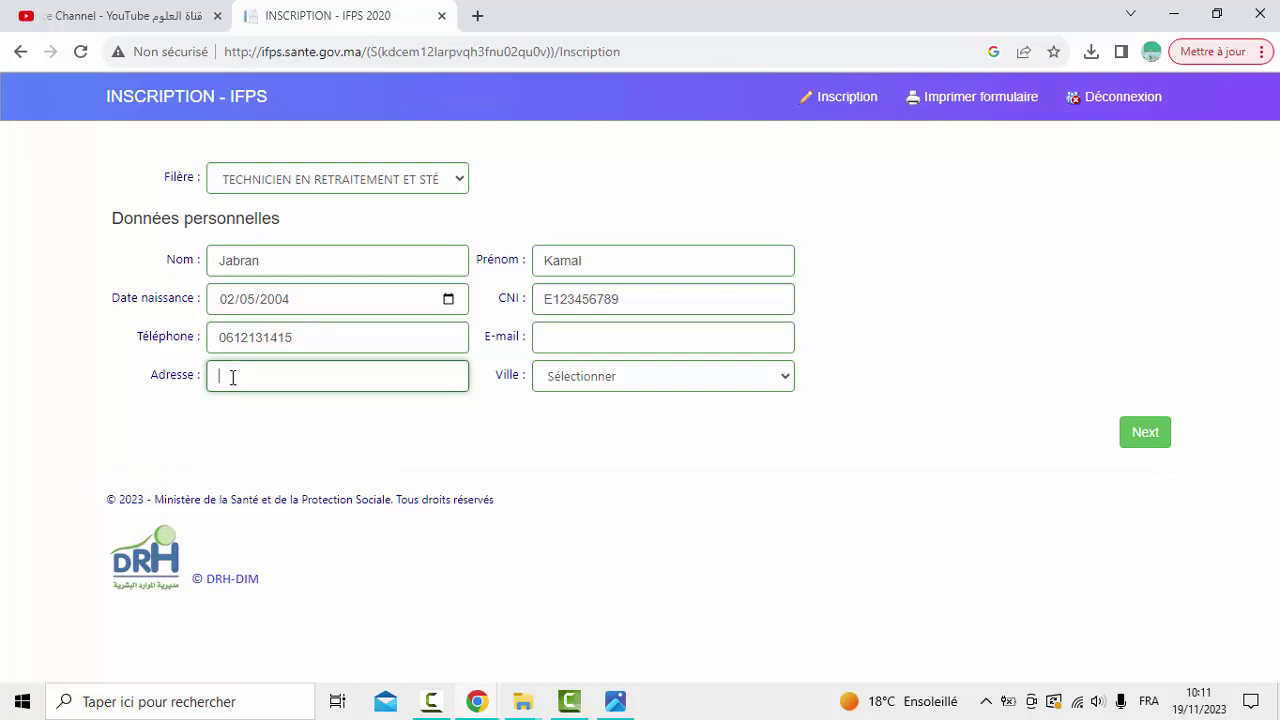
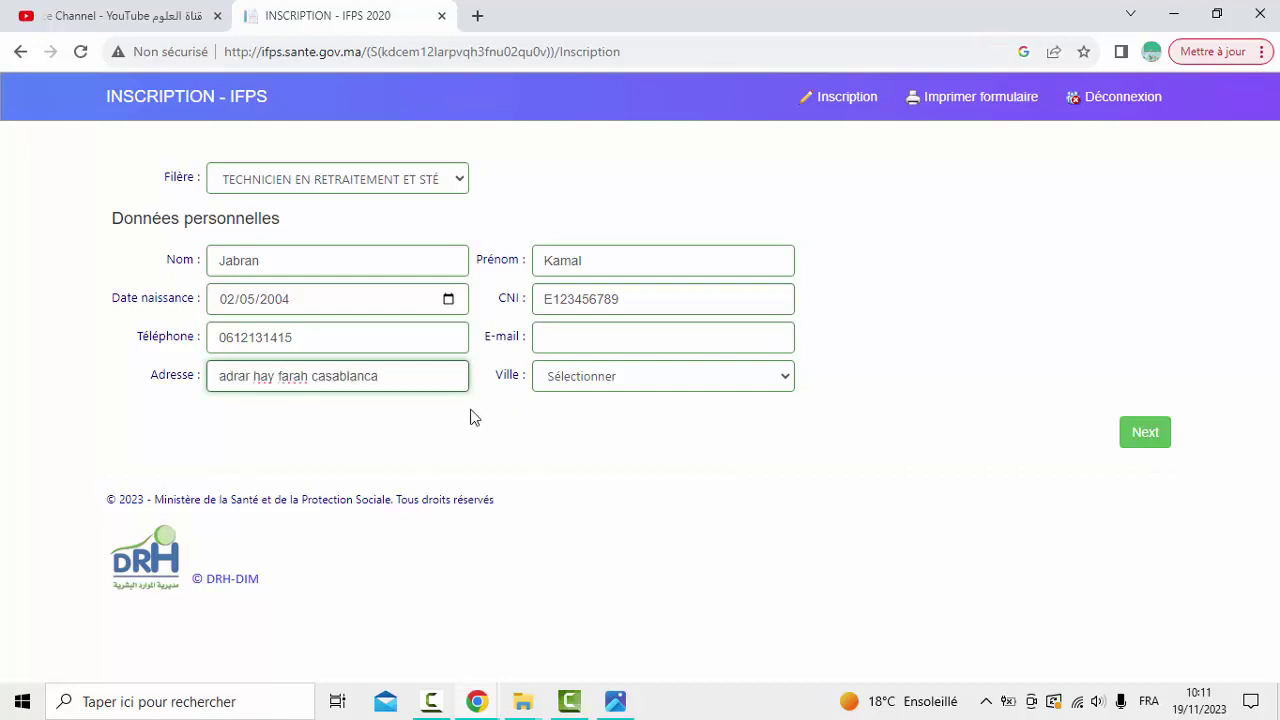
pyautogui.click(559, 337)
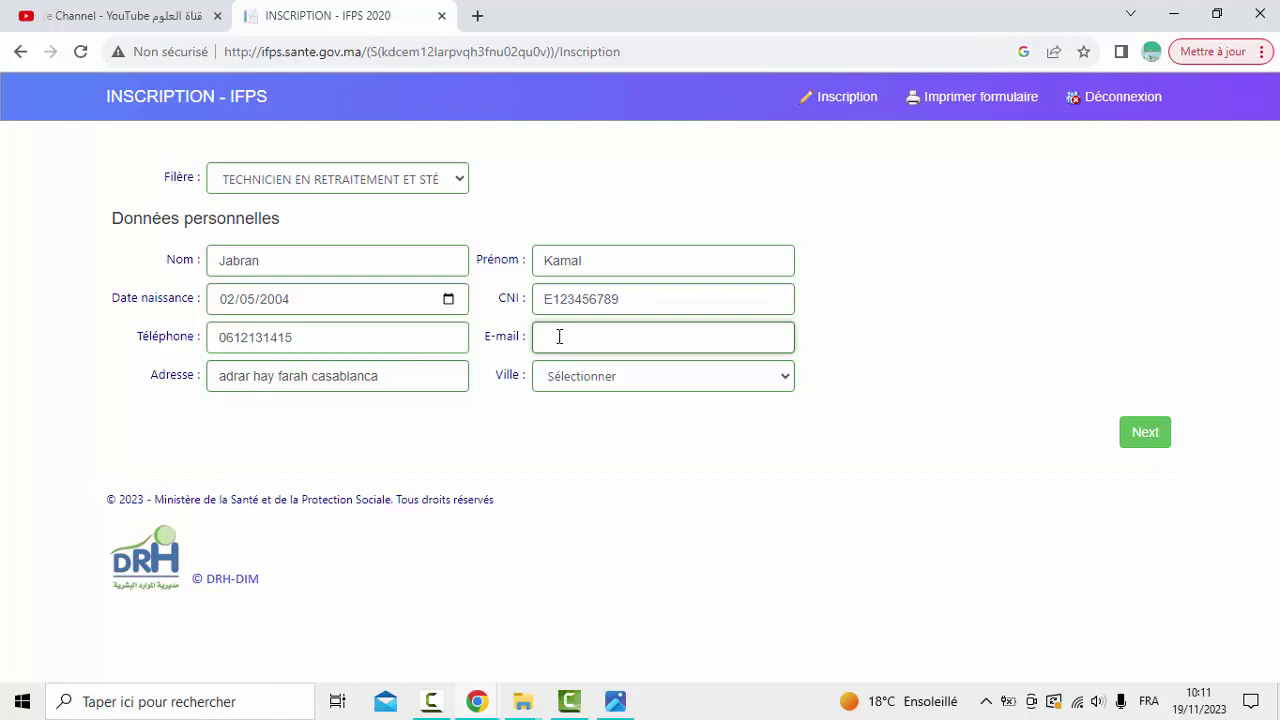
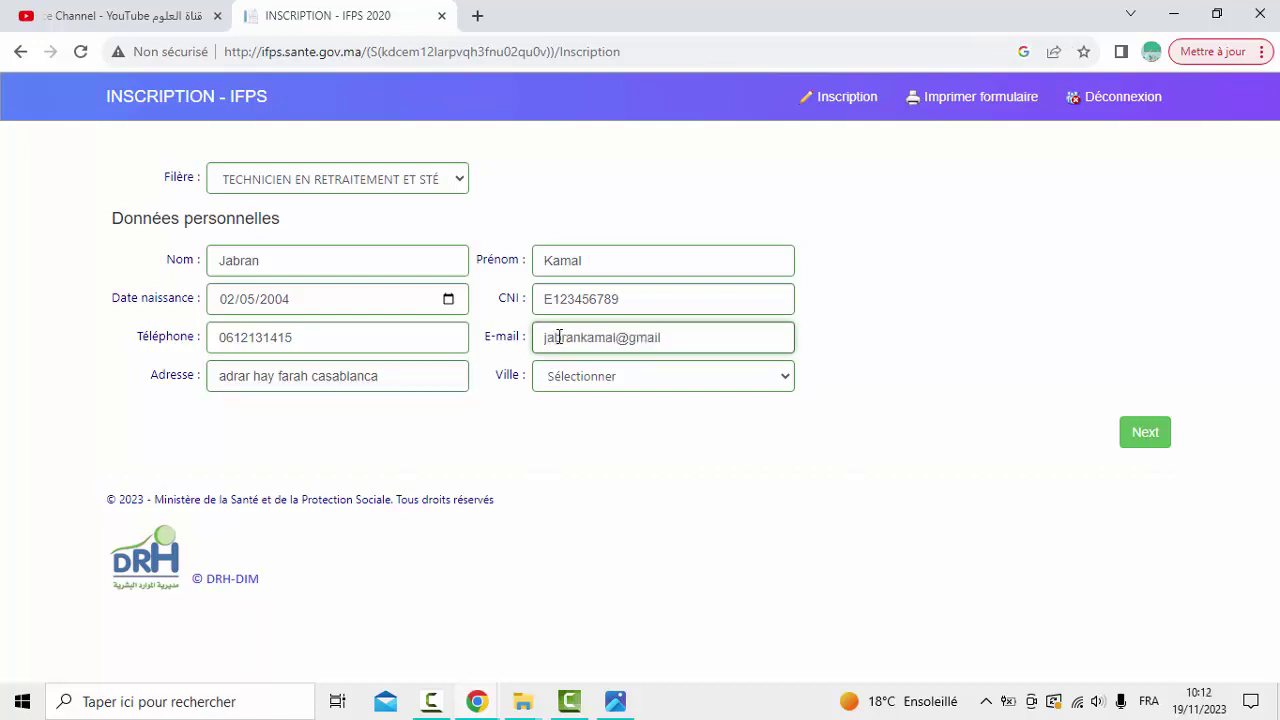
# Set the city to Casablanca Anfa and decline Chrome's offer to save the address
pyautogui.click(563, 376)
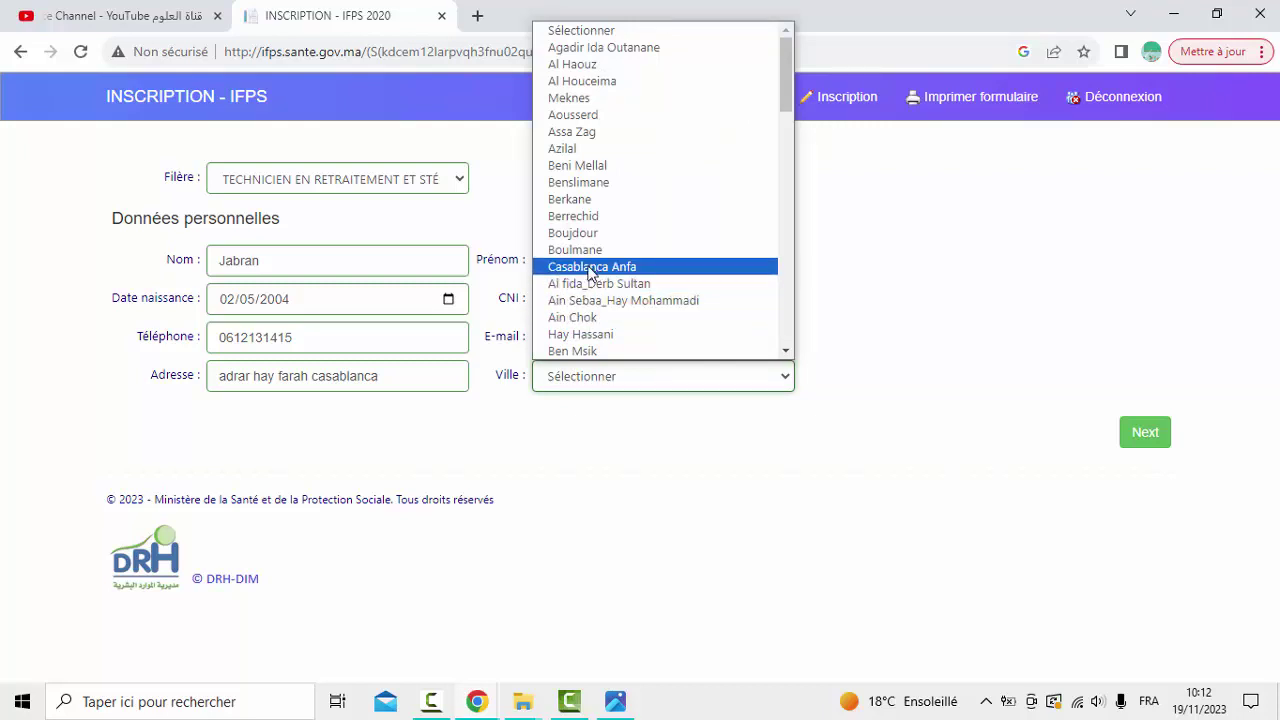
pyautogui.click(591, 267)
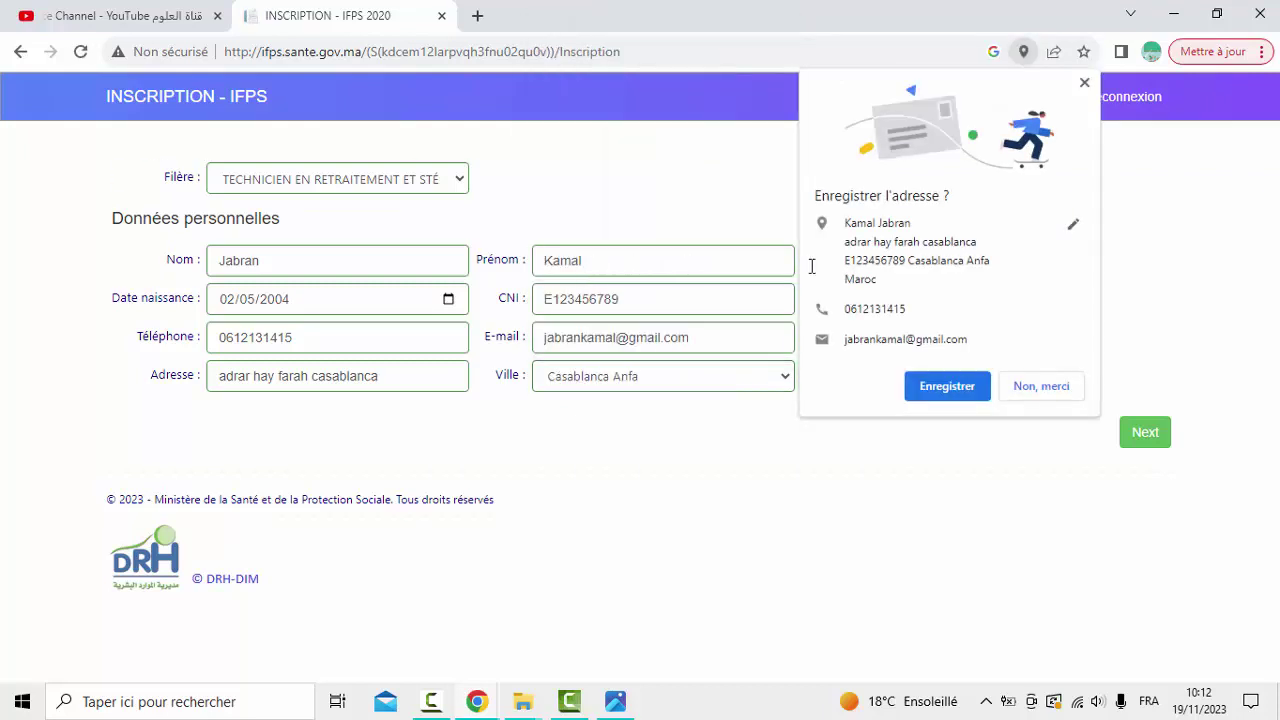
pyautogui.click(1056, 392)
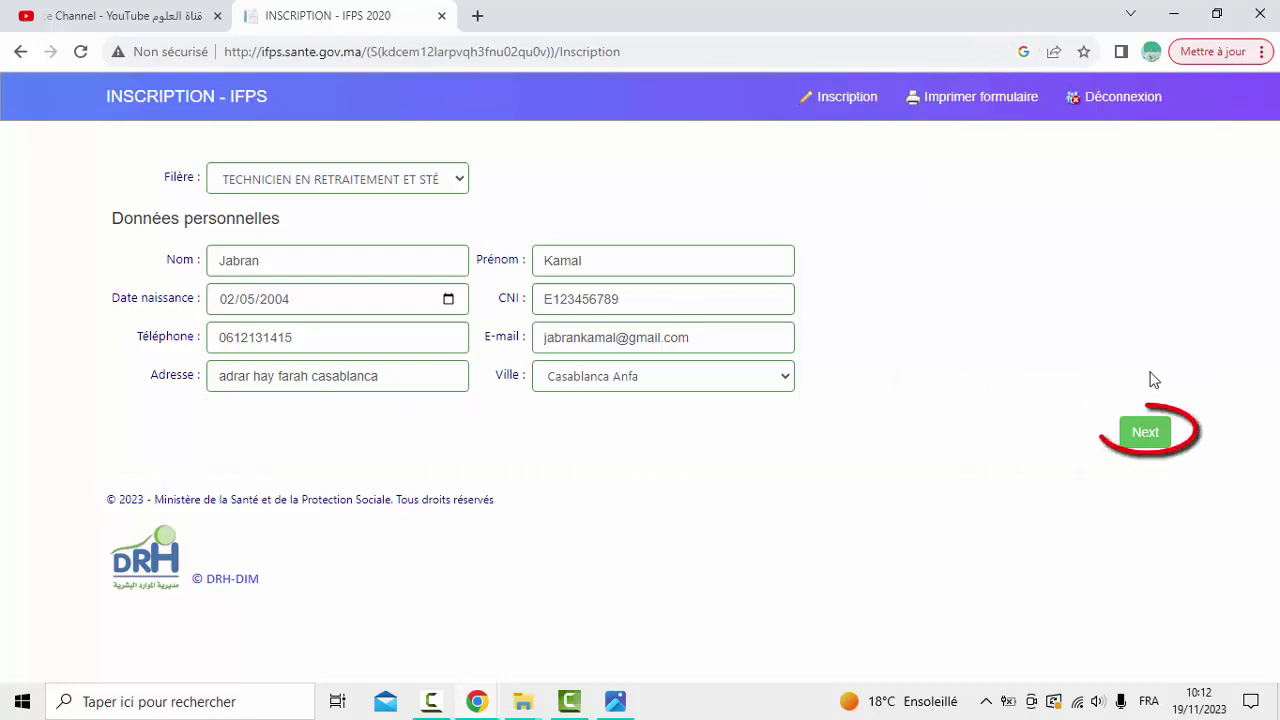
# Advance to the Parcours scolaire step and highlight its heading
pyautogui.click(1146, 434)
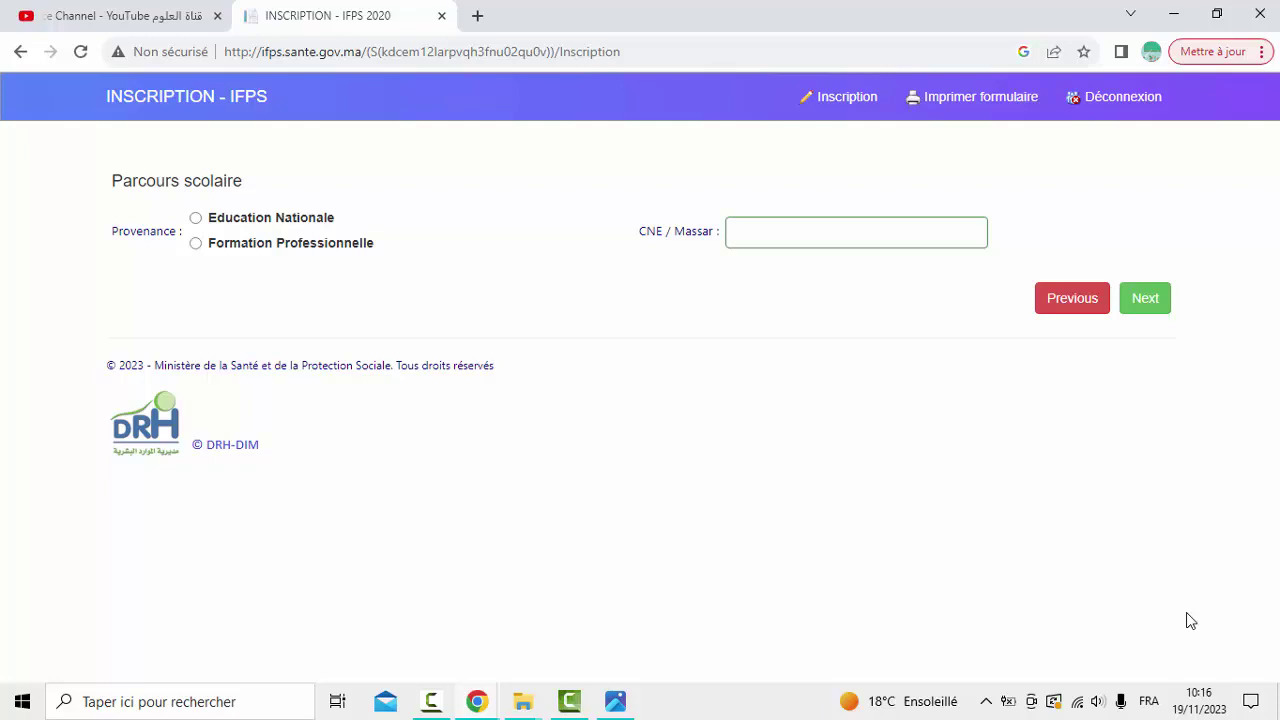
pyautogui.doubleClick(174, 182)
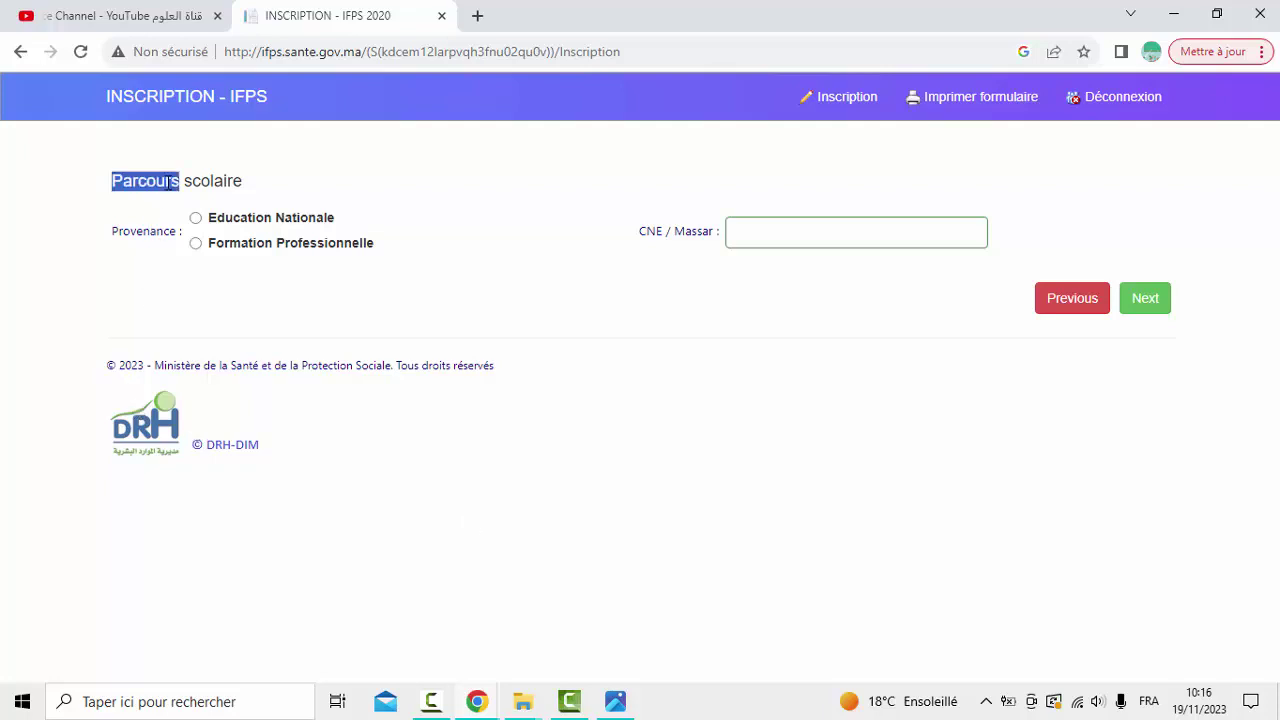
pyautogui.tripleClick(174, 181)
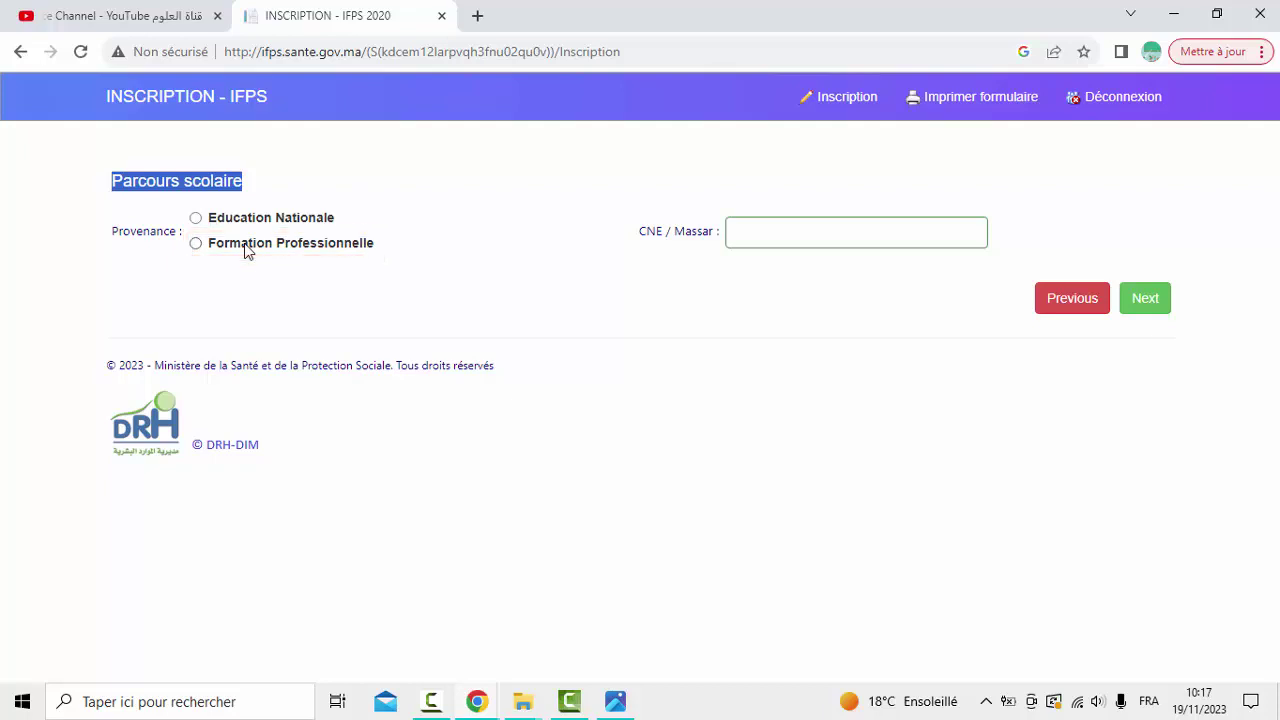
# Choose Education Nationale as school origin, enter the CNE / Massar number, and reach the S1 grade field
pyautogui.click(196, 219)
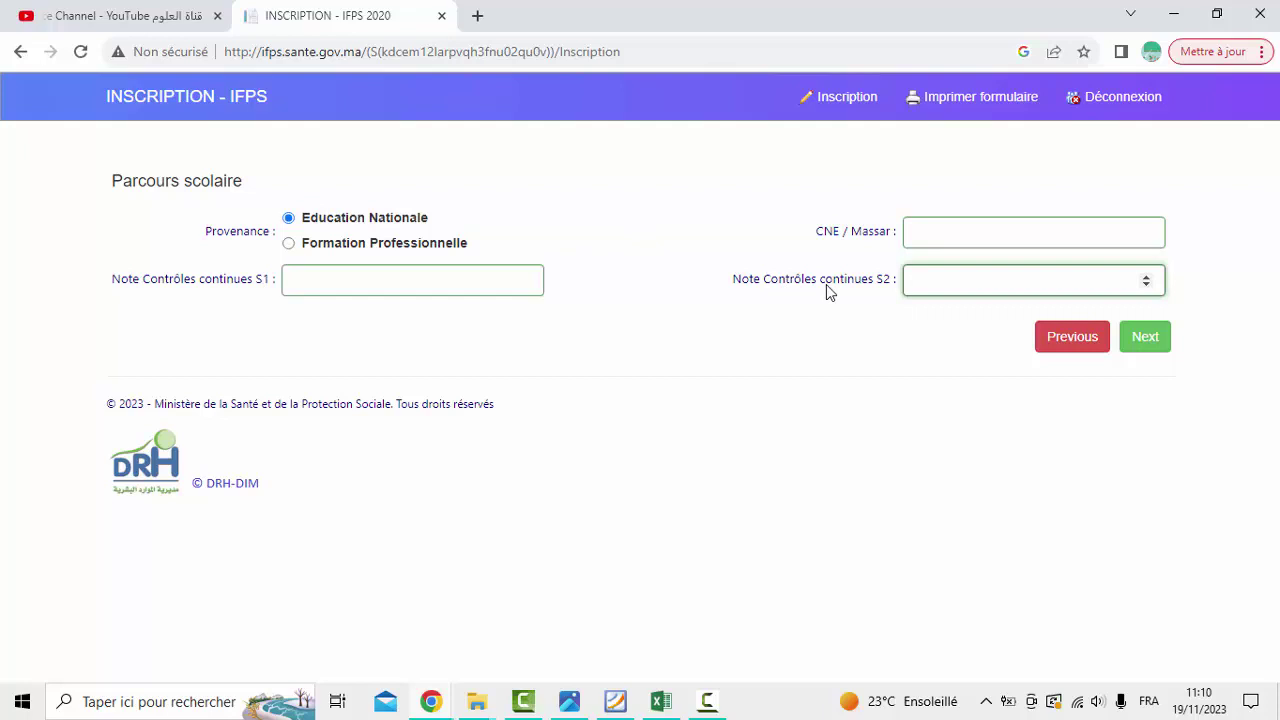
pyautogui.doubleClick(880, 284)
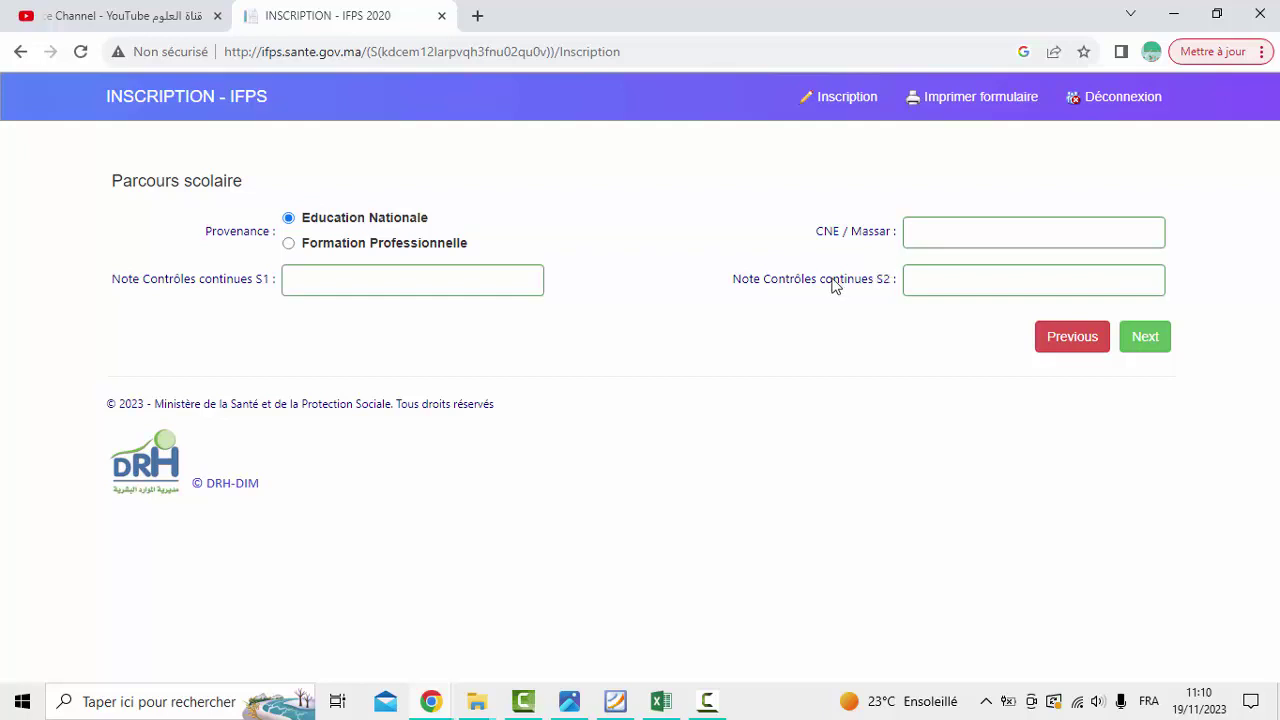
pyautogui.doubleClick(834, 289)
pyautogui.tripleClick(871, 240)
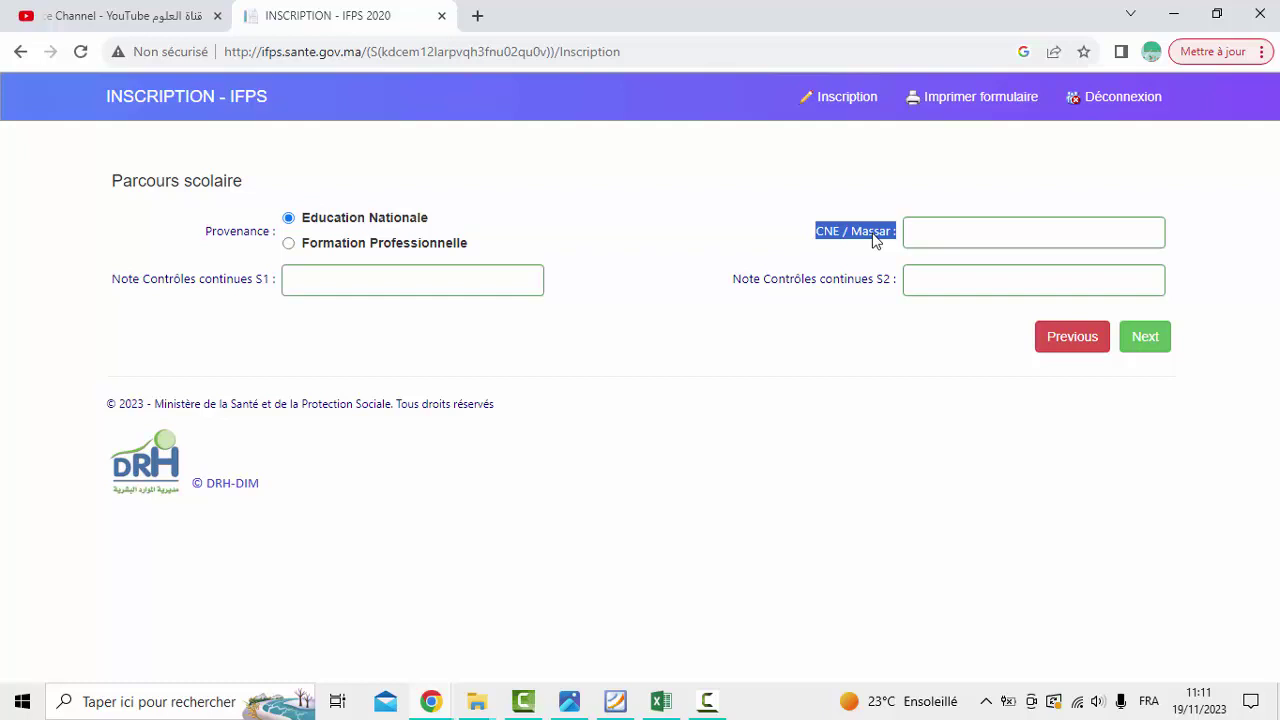
pyautogui.tripleClick(270, 285)
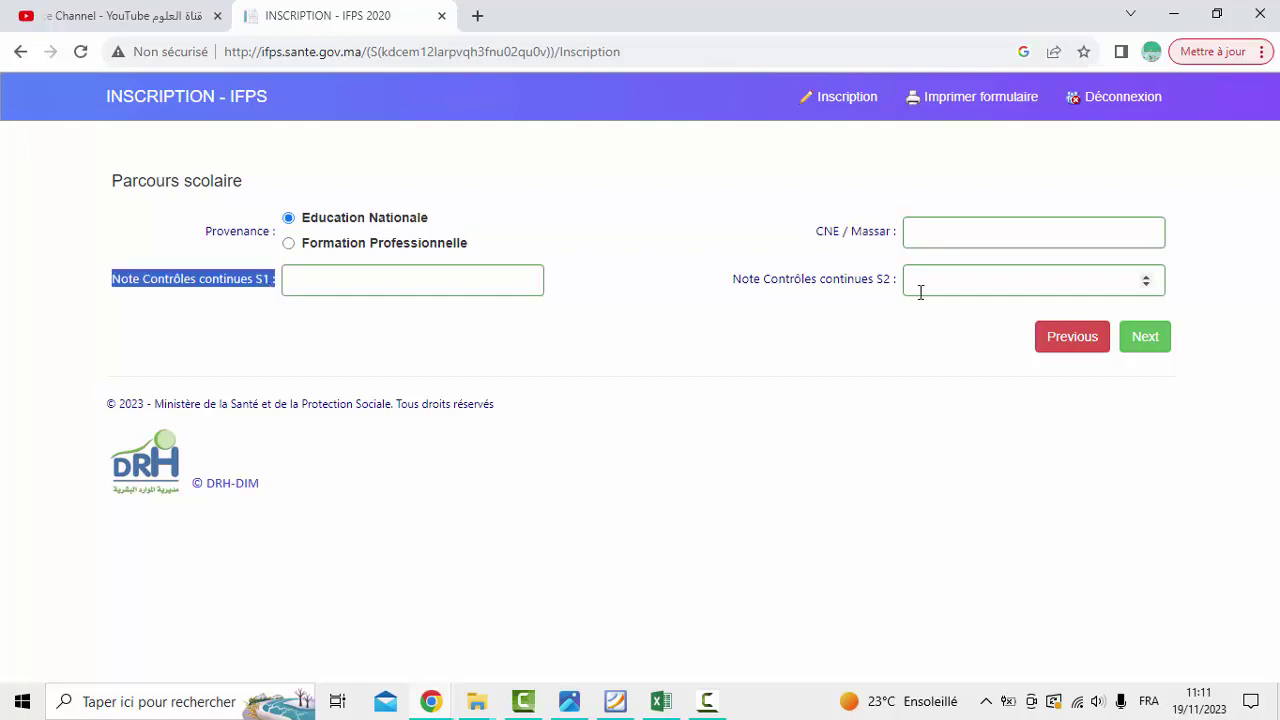
pyautogui.tripleClick(829, 285)
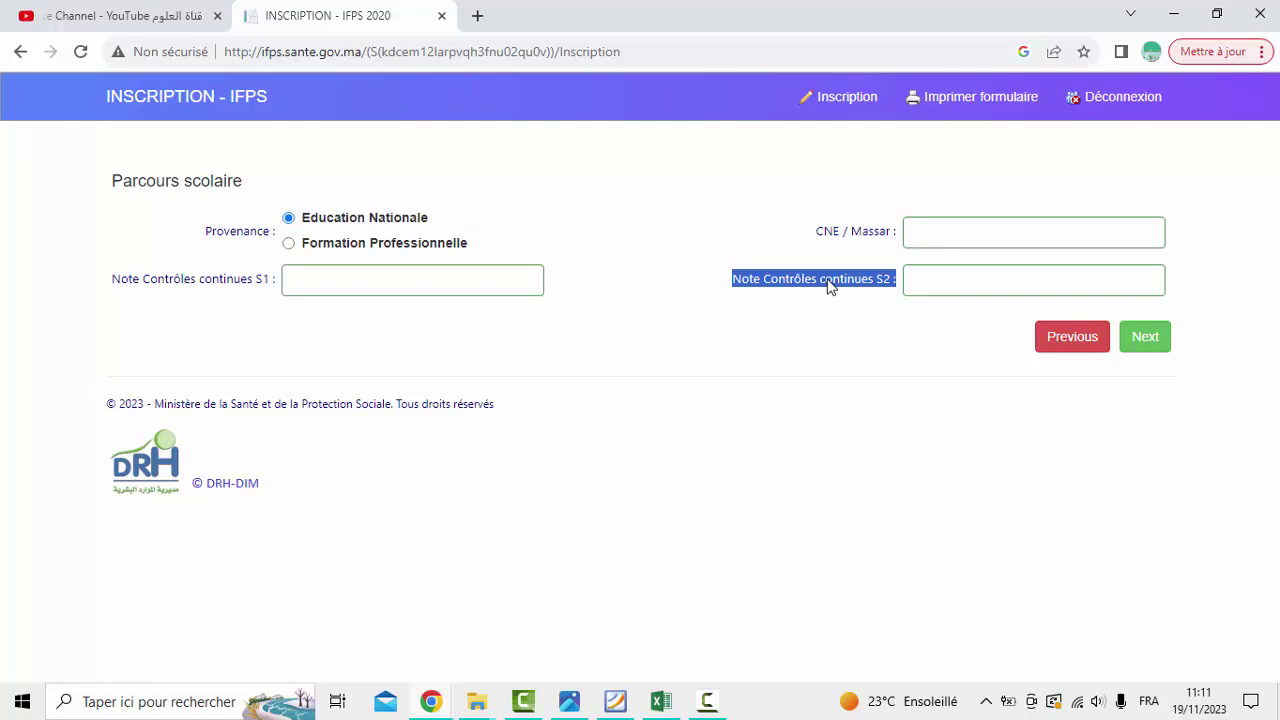
pyautogui.click(918, 235)
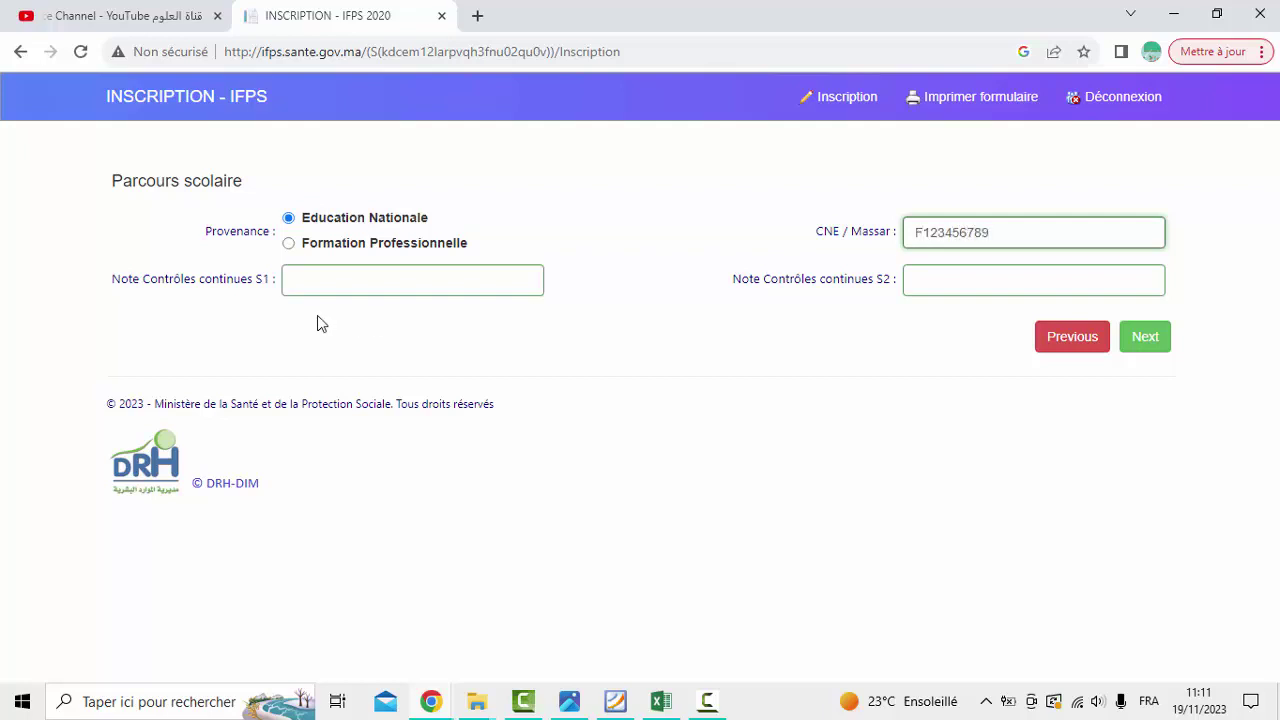
pyautogui.click(309, 282)
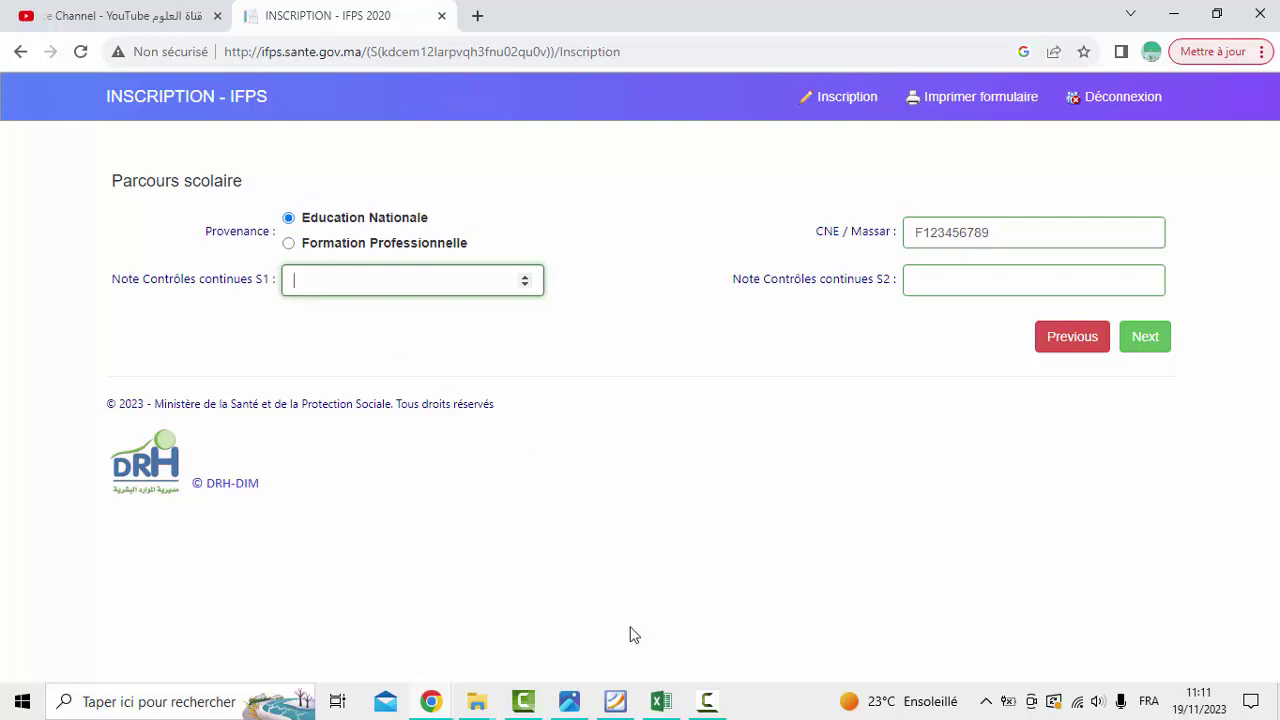
# Show the Relevé des notes régional PDF in Foxit Reader to read the semester grades
pyautogui.click(617, 702)
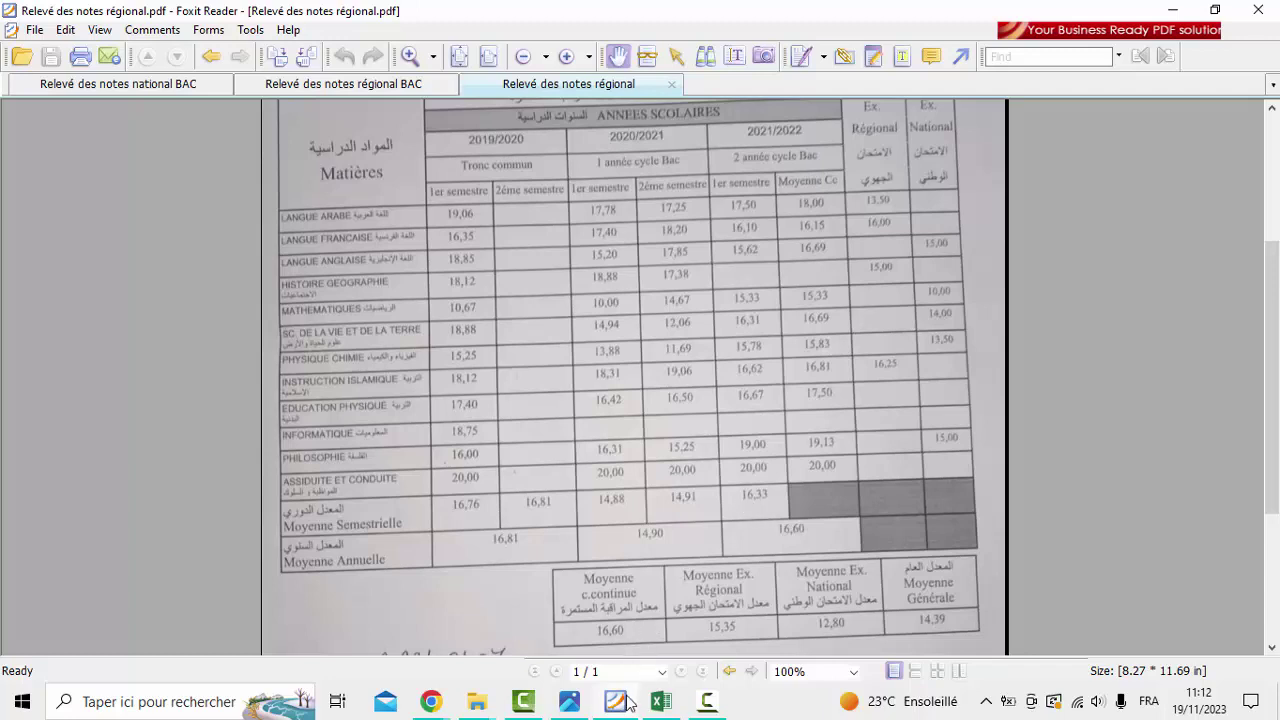
# Enter the S1 continuous-assessment grade of about 16 and check it against the regional transcript
pyautogui.click(431, 701)
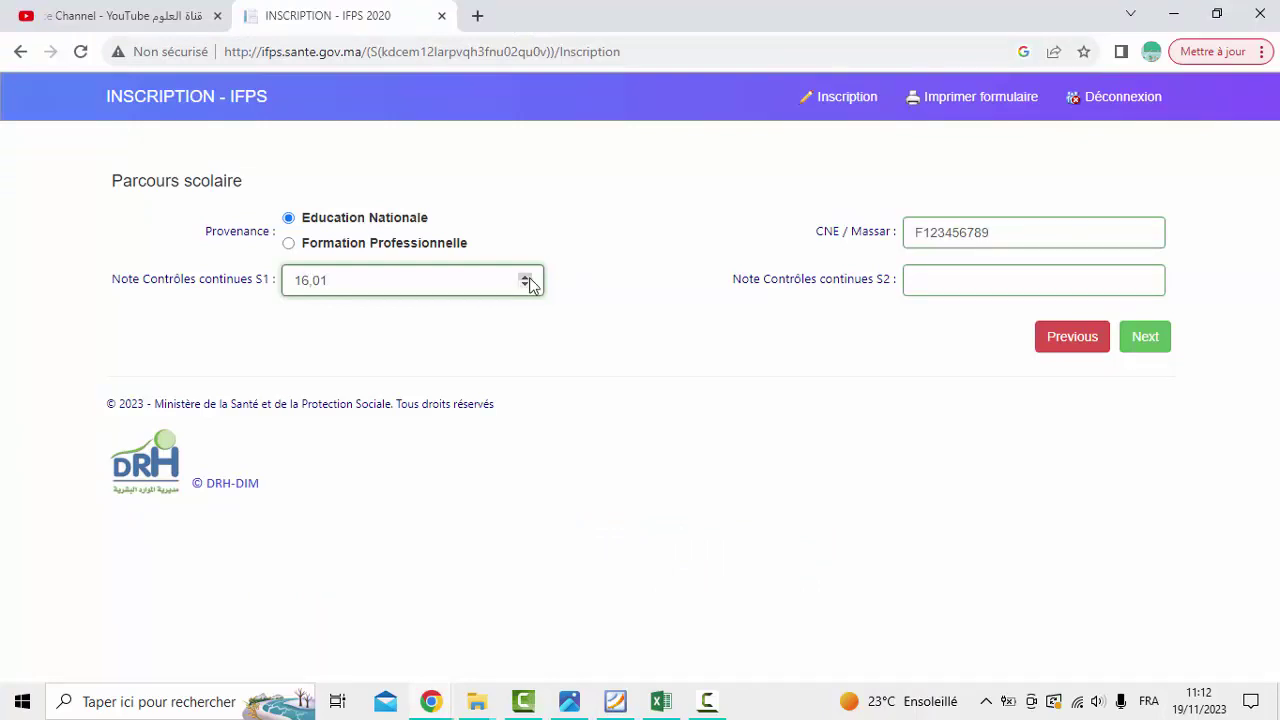
pyautogui.doubleClick(316, 280)
pyautogui.click(615, 701)
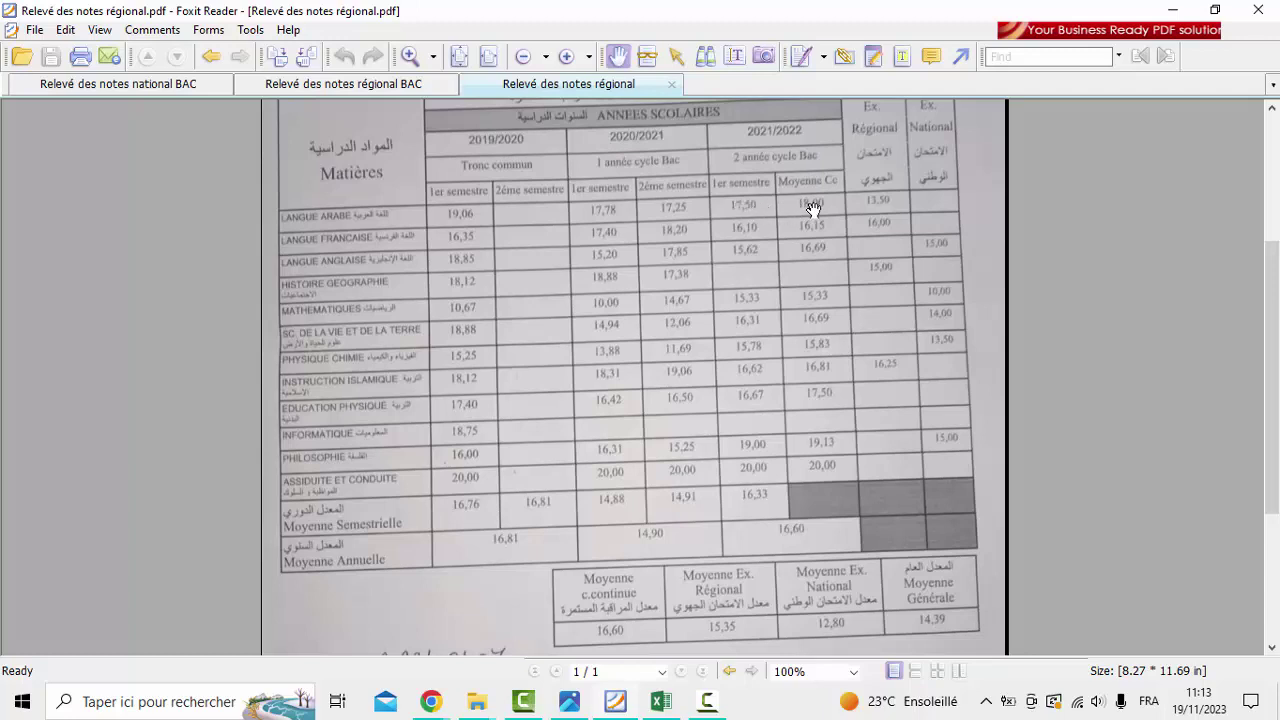
# Switch to the Classeur1 Excel workbook showing S1 16,33 and S2 16,86
pyautogui.hotkey('alt', 'Tab')
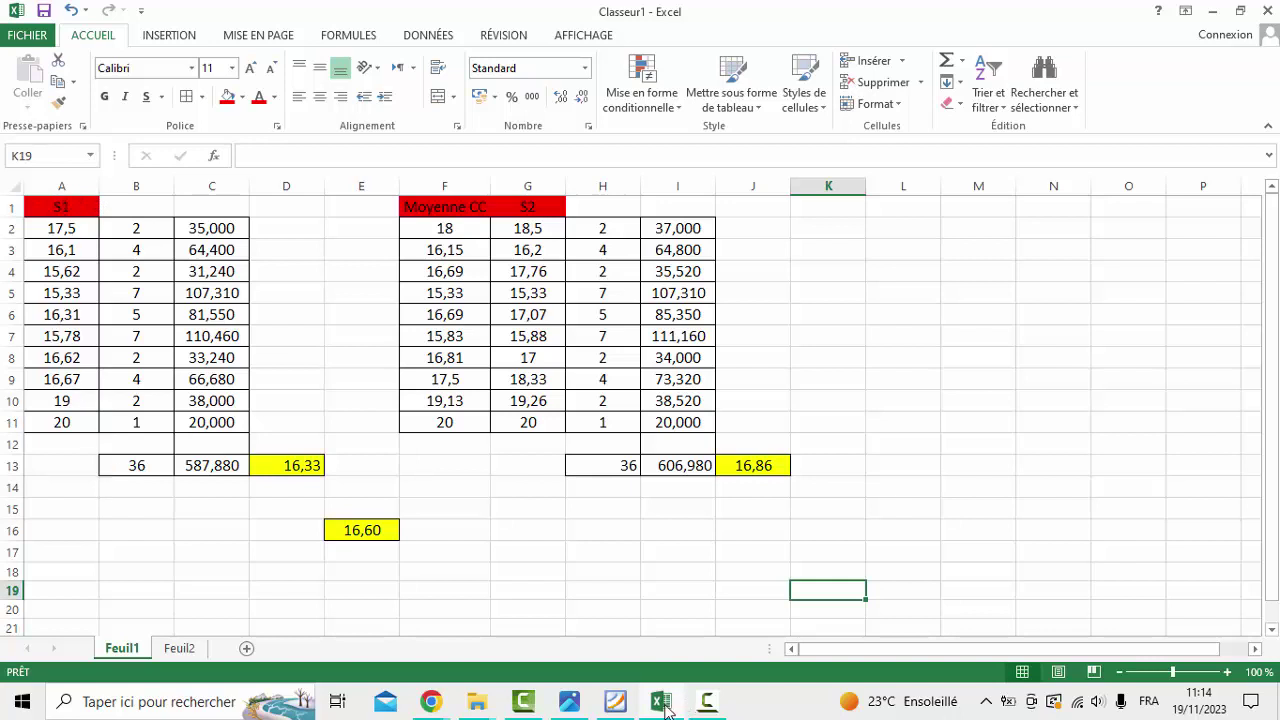
# Compare the Excel S1 average with the transcript's 16,33, ending on the Foxit transcript
pyautogui.click(615, 702)
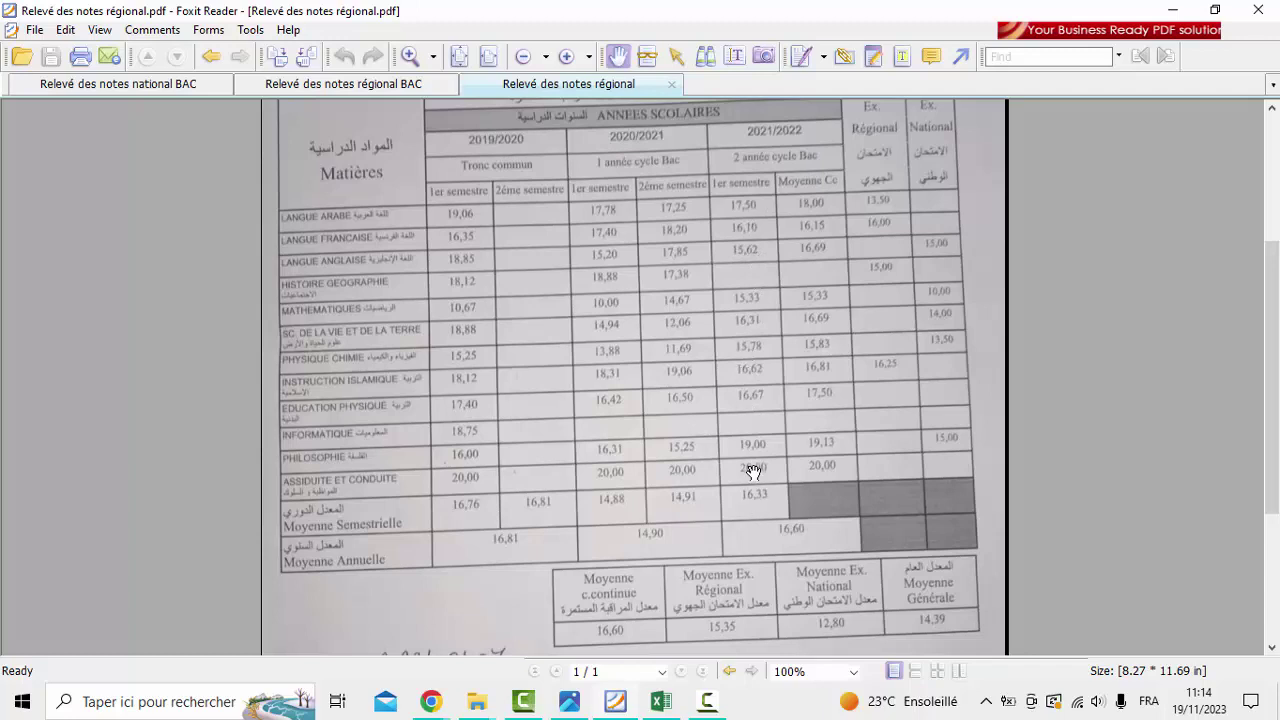
pyautogui.click(664, 704)
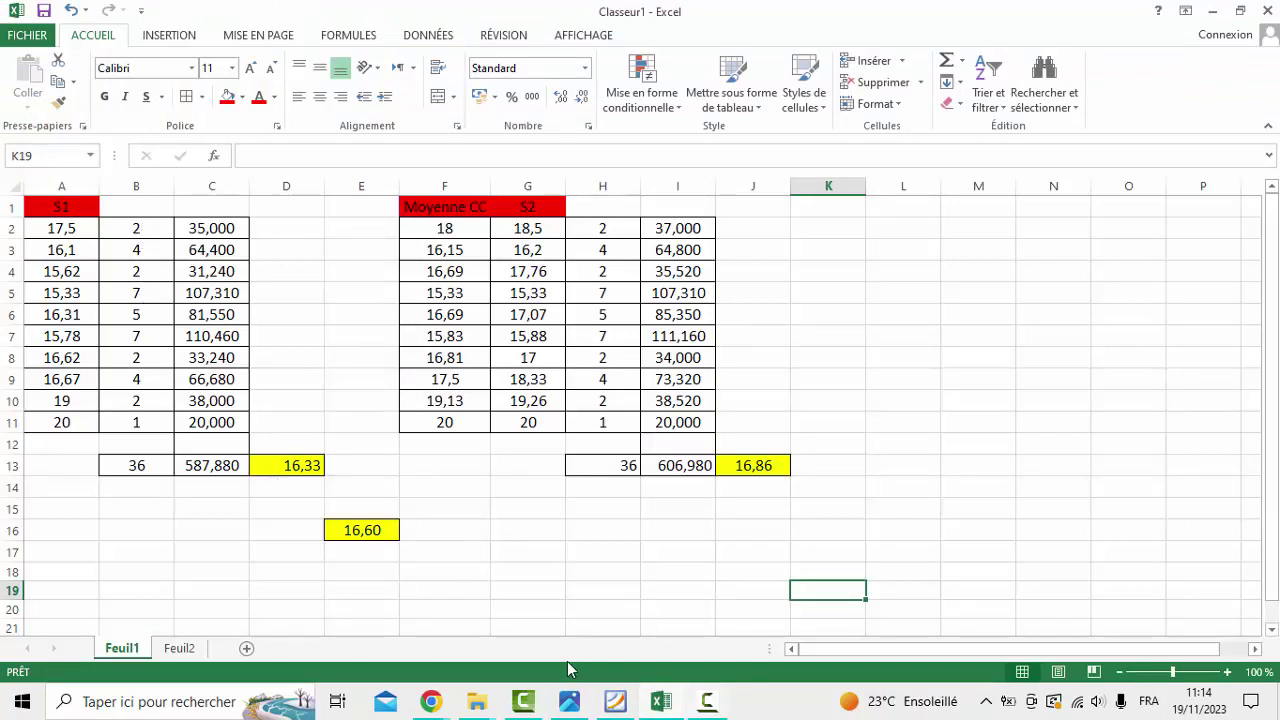
pyautogui.click(616, 704)
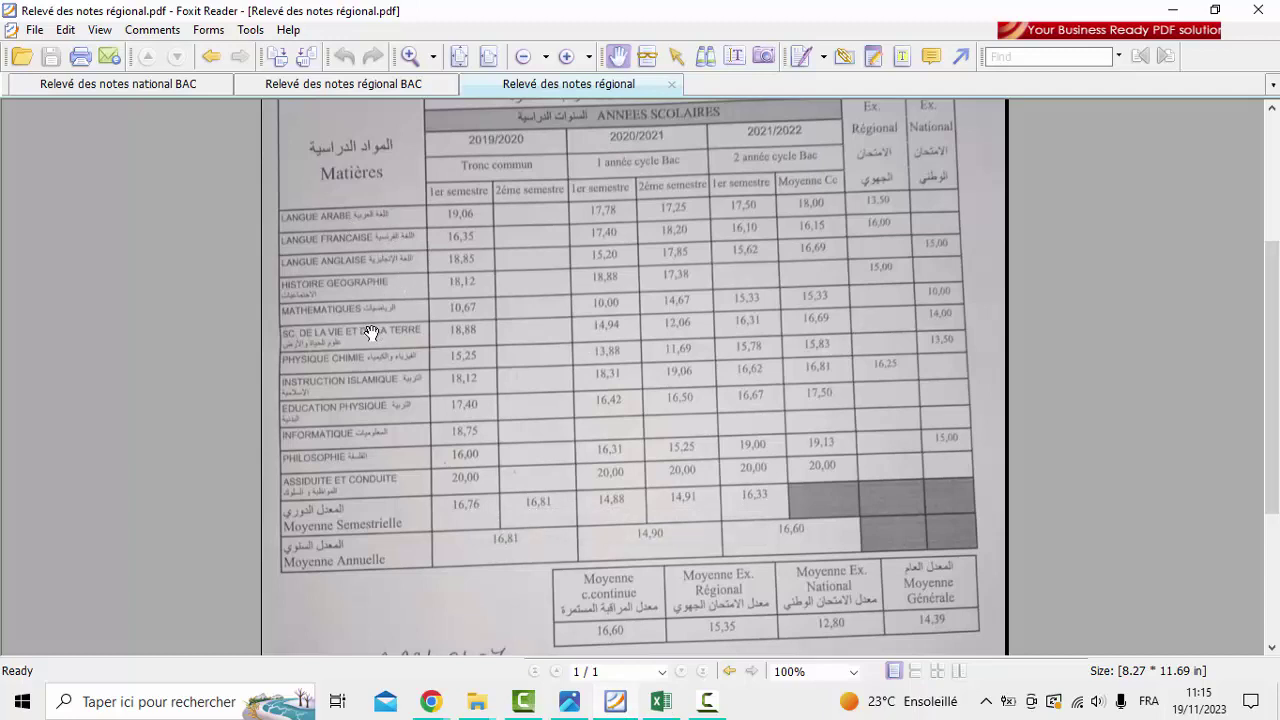
pyautogui.click(167, 88)
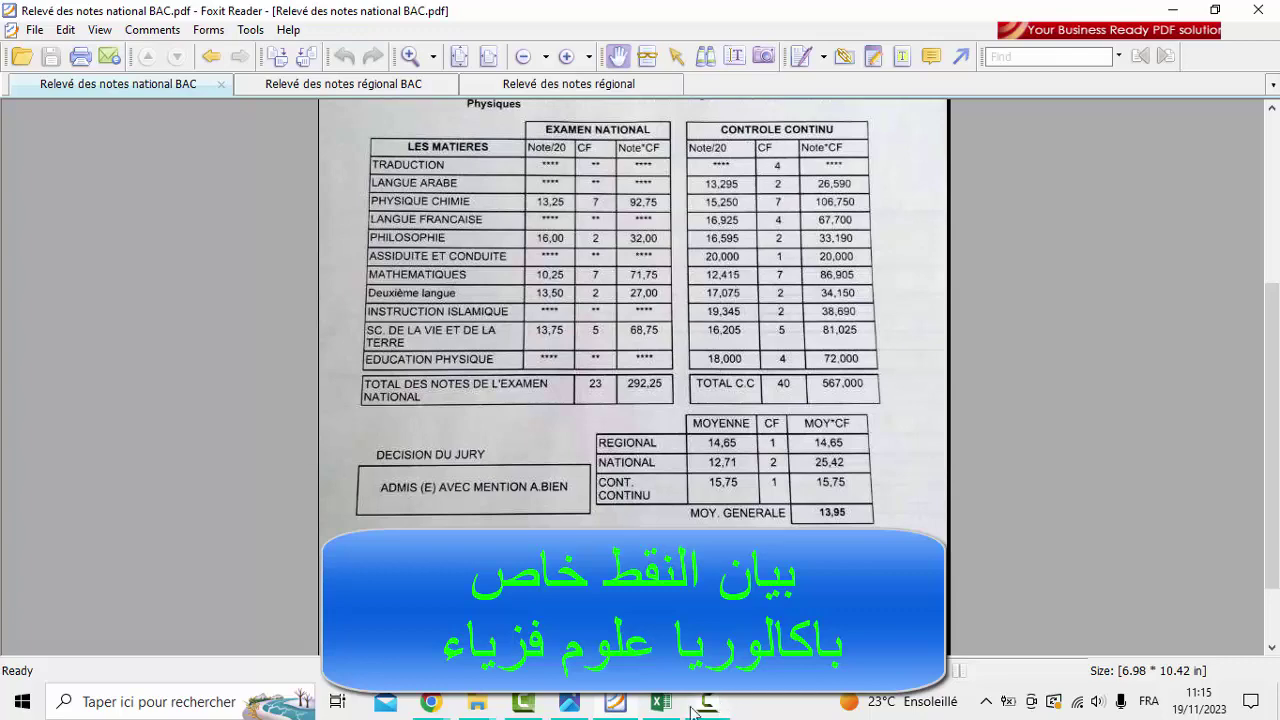
pyautogui.click(661, 703)
pyautogui.click(530, 86)
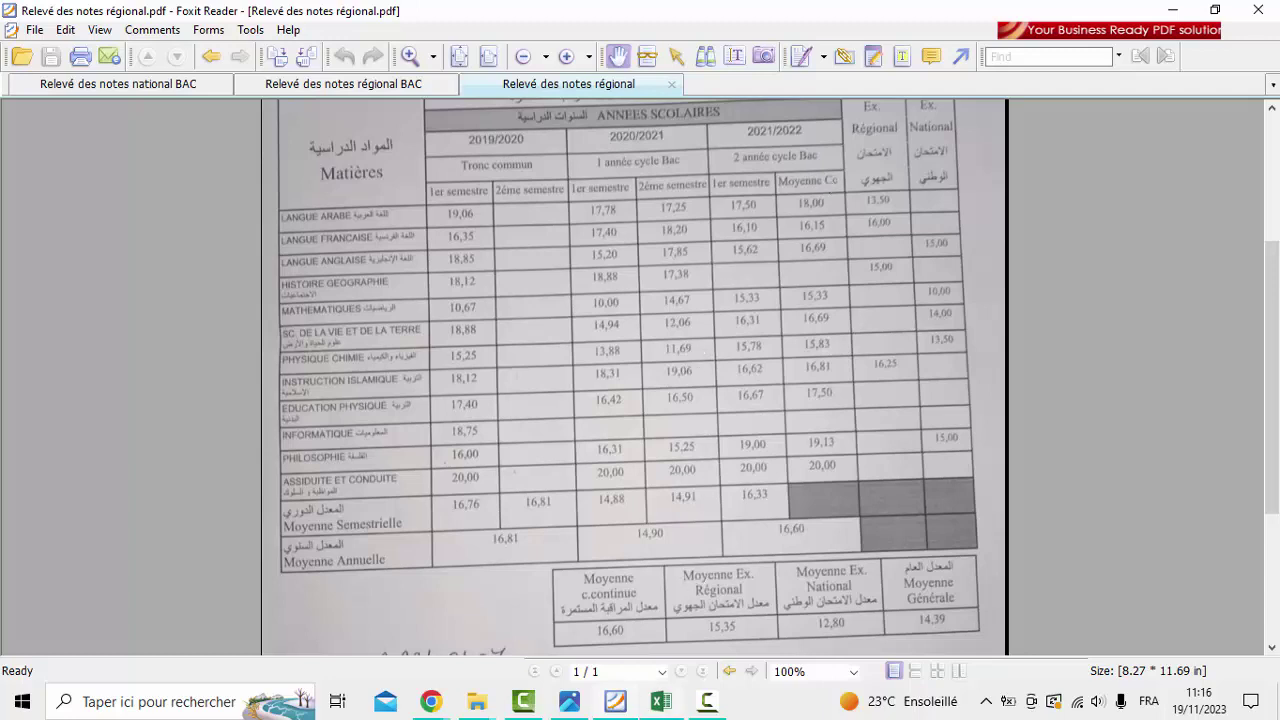
# In Classeur1, inspect the S2 formulas in column G and the G1 header, then move to Moyenne CC in F2
pyautogui.click(660, 701)
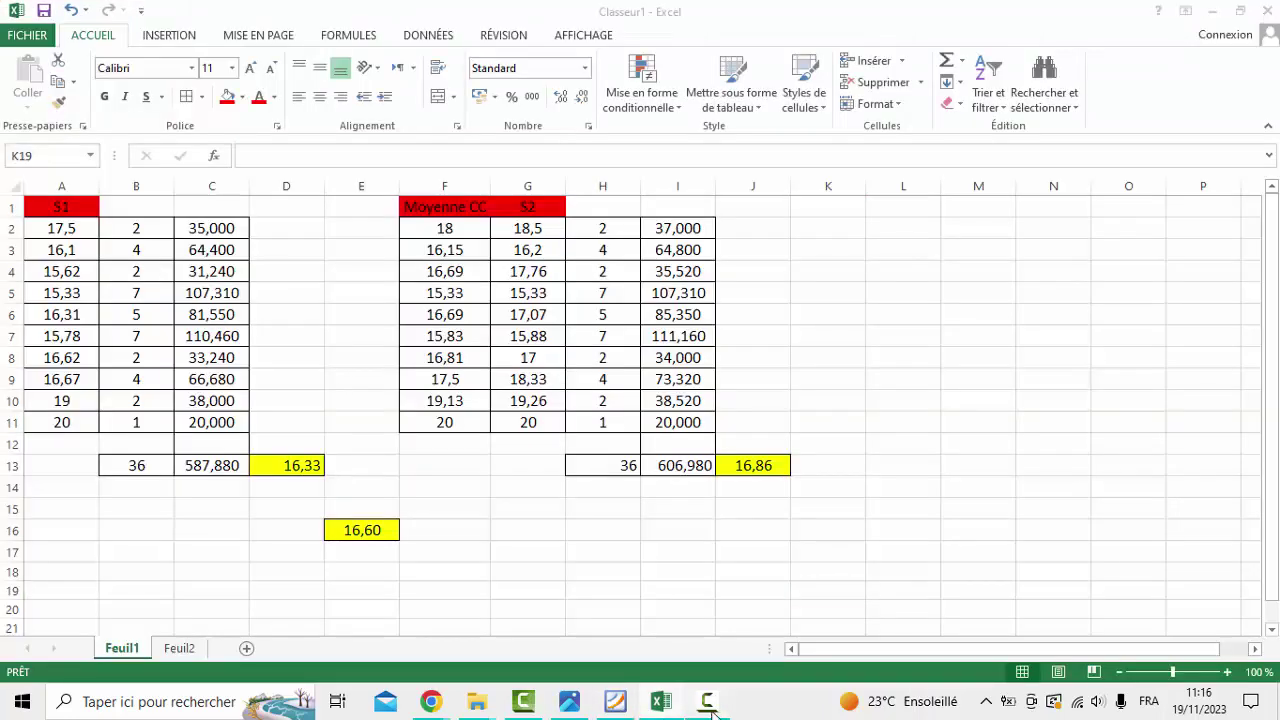
pyautogui.click(508, 231)
pyautogui.press('Down')
pyautogui.press('Down')
pyautogui.press('Down')
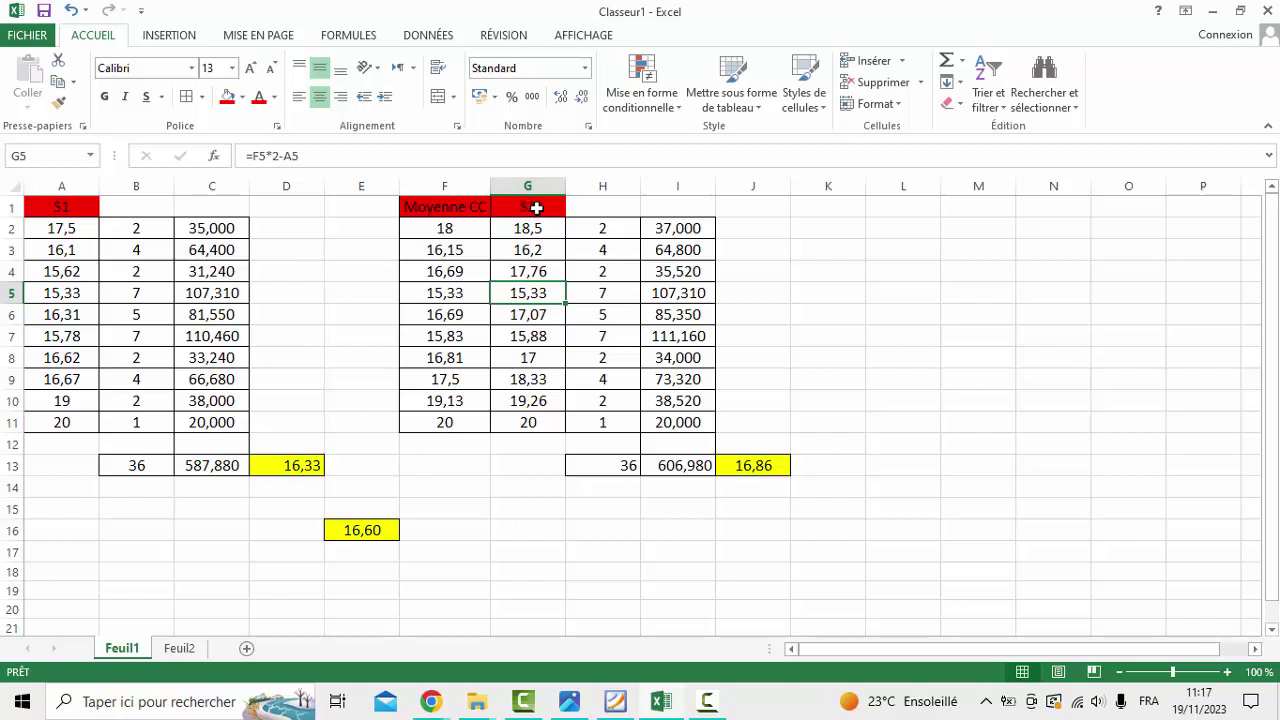
pyautogui.doubleClick(536, 207)
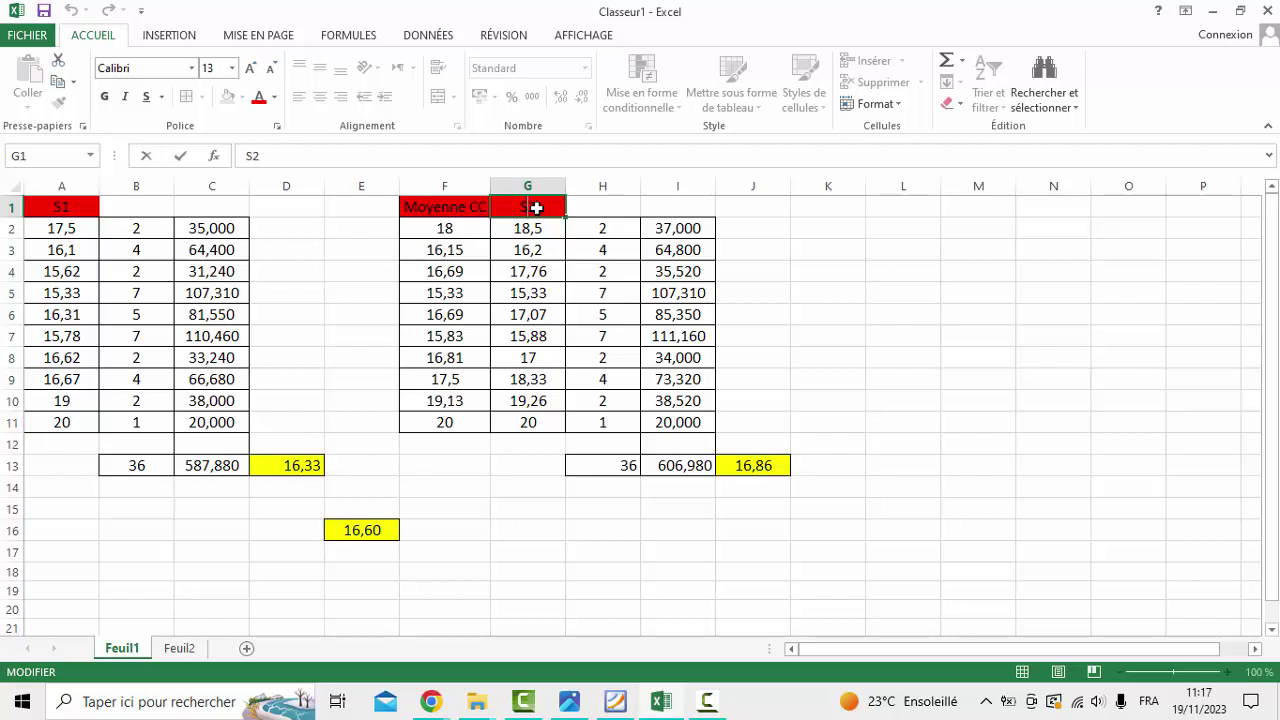
pyautogui.press('Escape')
pyautogui.press('Down')
pyautogui.press('Left')
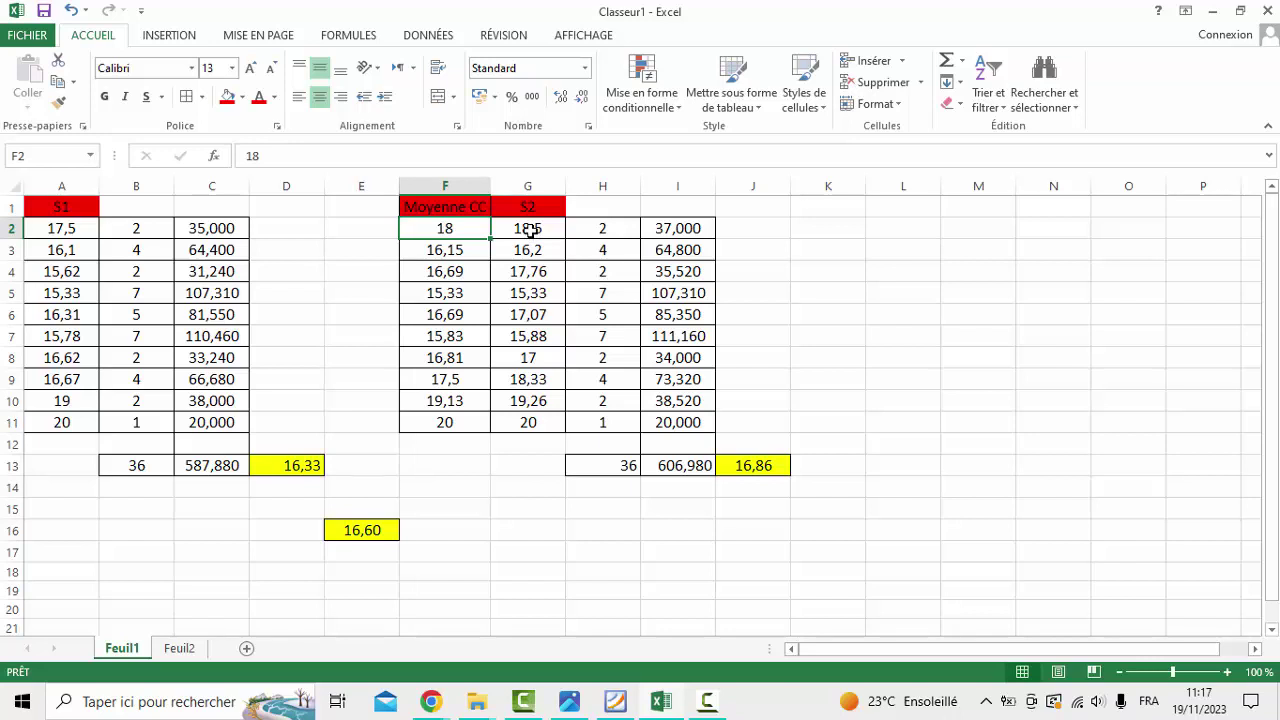
pyautogui.click(527, 234)
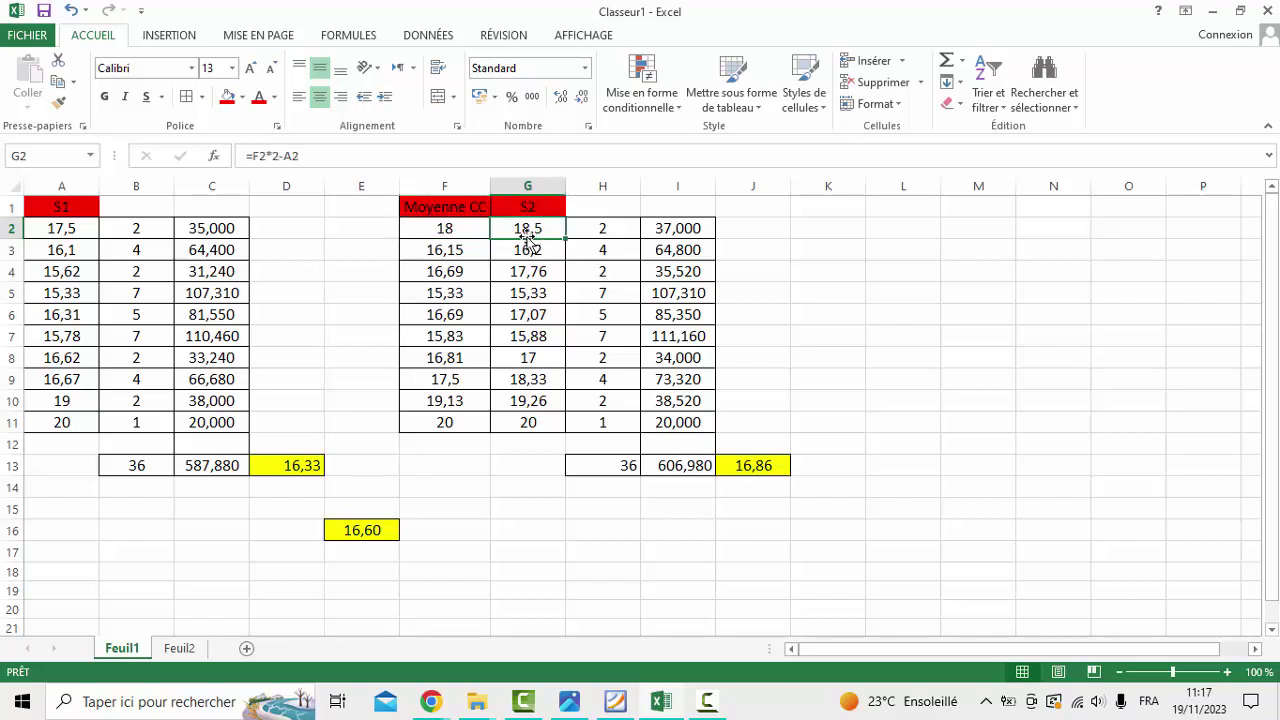
pyautogui.click(463, 224)
pyautogui.click(523, 230)
pyautogui.doubleClick(523, 230)
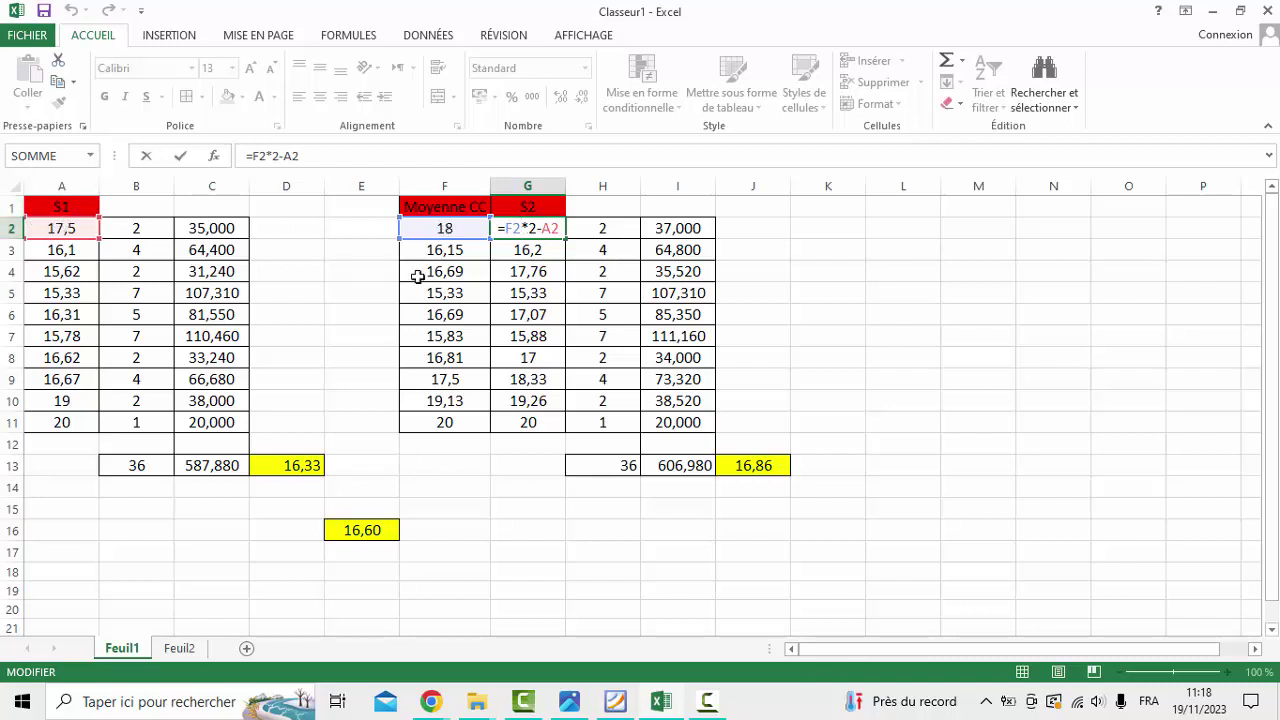
pyautogui.moveTo(522, 228); pyautogui.dragTo(503, 228)
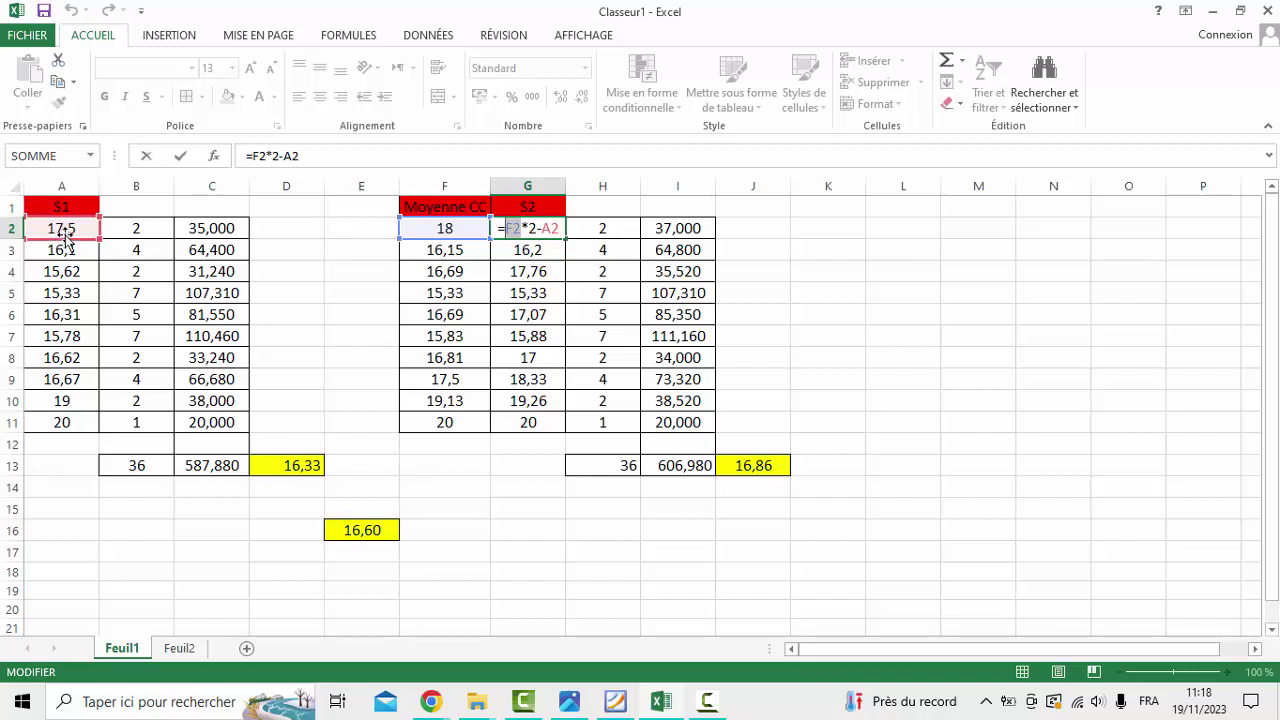
pyautogui.press('Return')
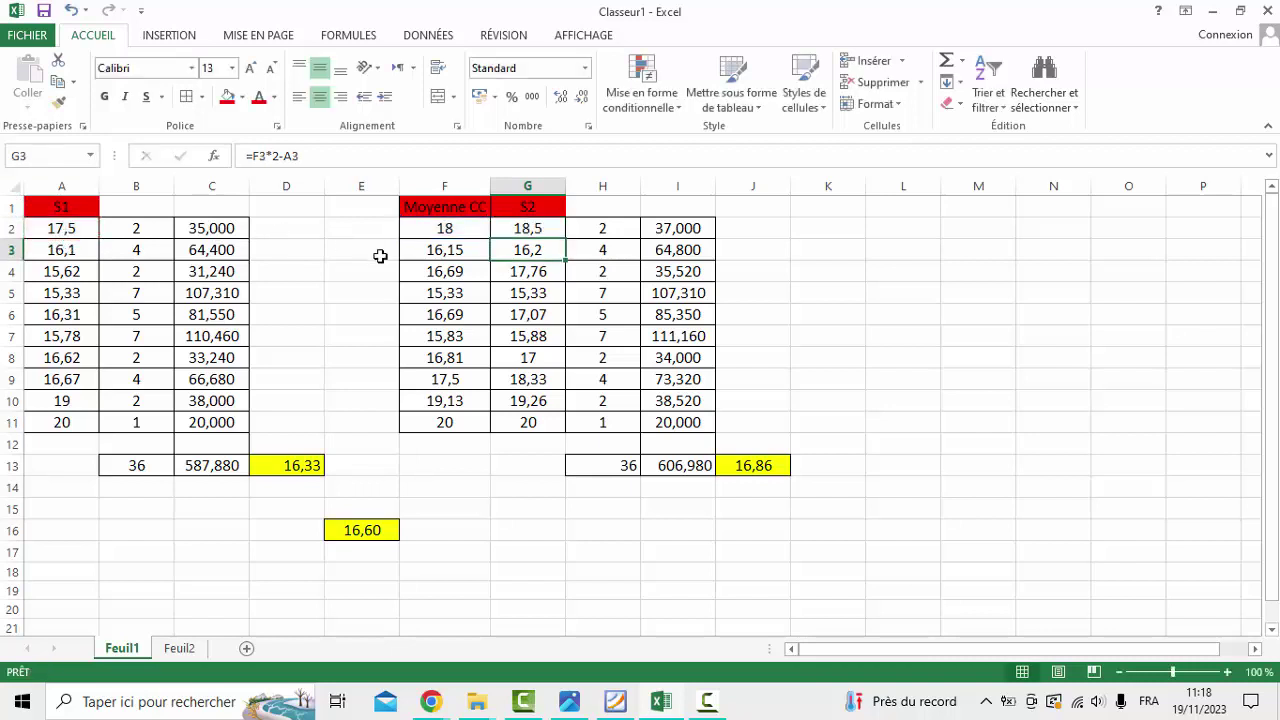
pyautogui.doubleClick(543, 251)
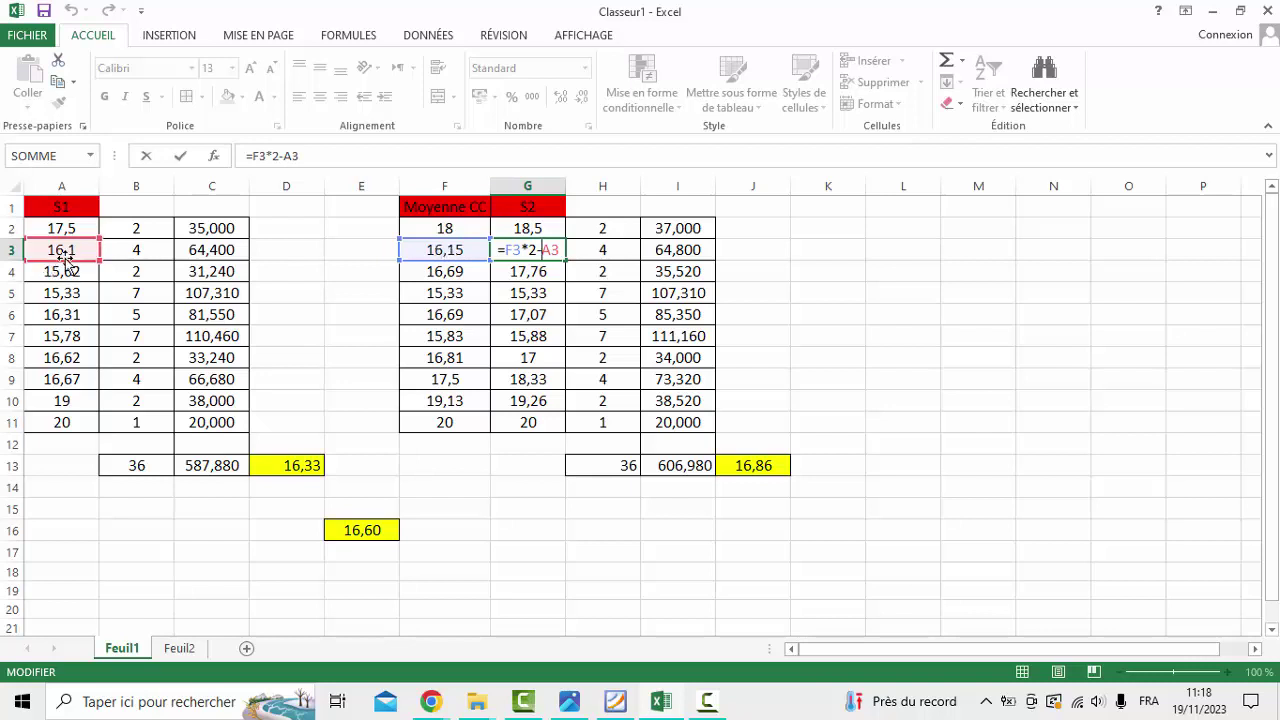
pyautogui.press('Return')
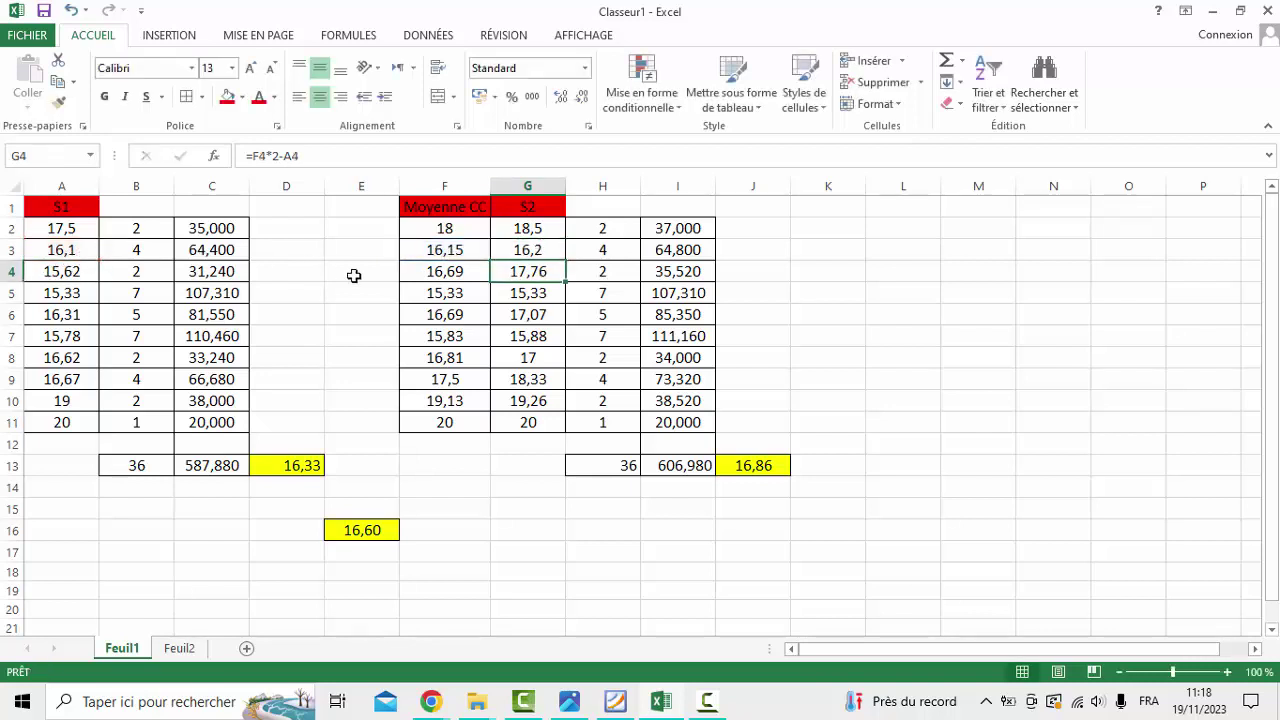
pyautogui.doubleClick(537, 268)
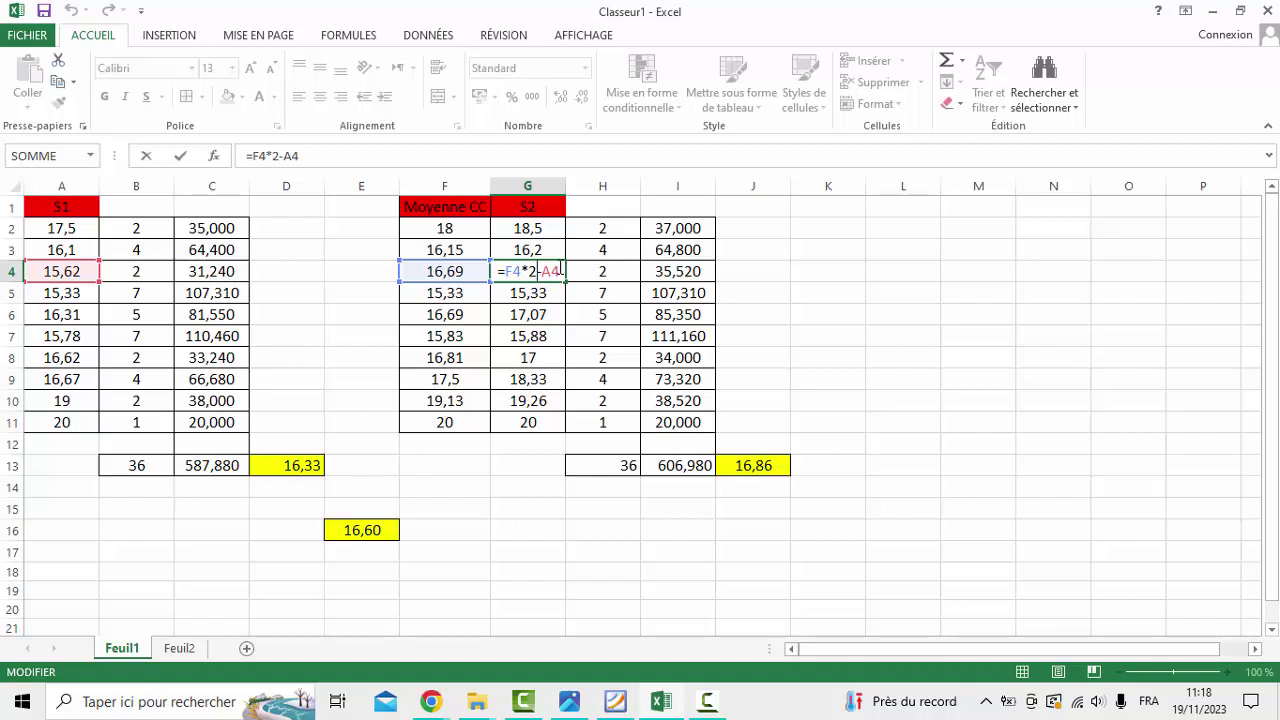
pyautogui.press('Return')
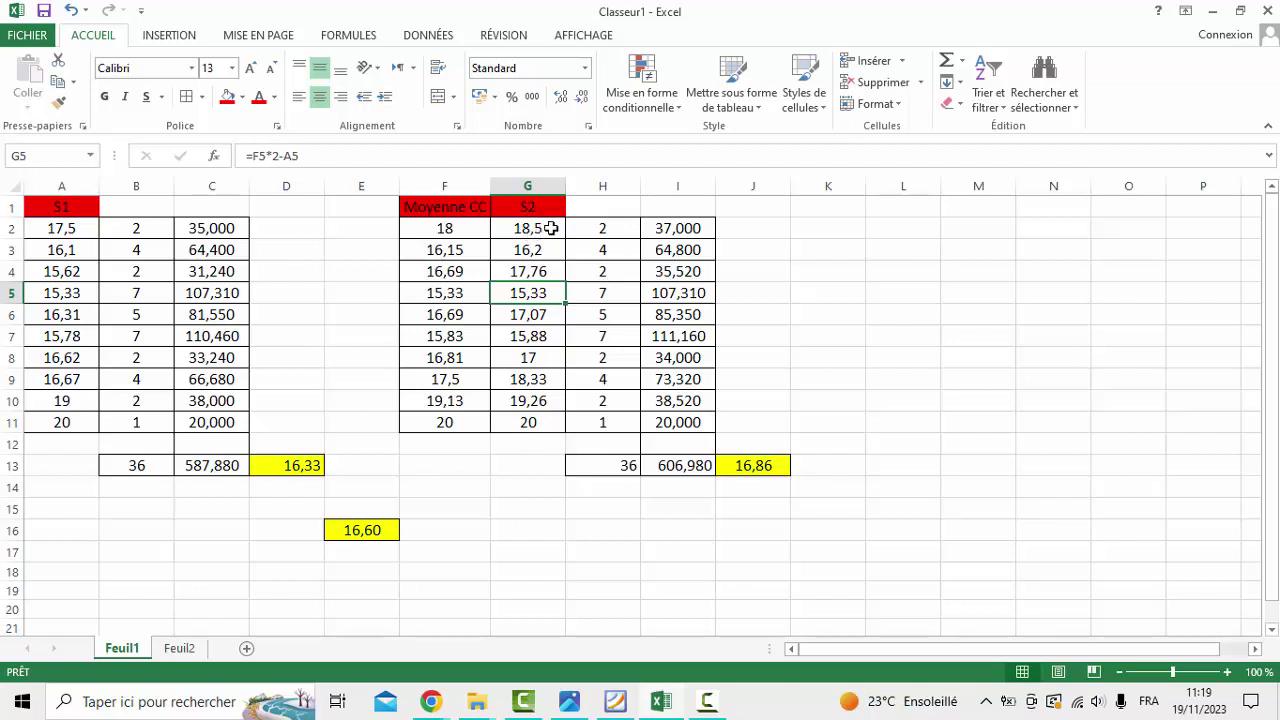
# Review the column H coefficients, then bring back the regional transcript showing mathematics at 15,33
pyautogui.click(612, 229)
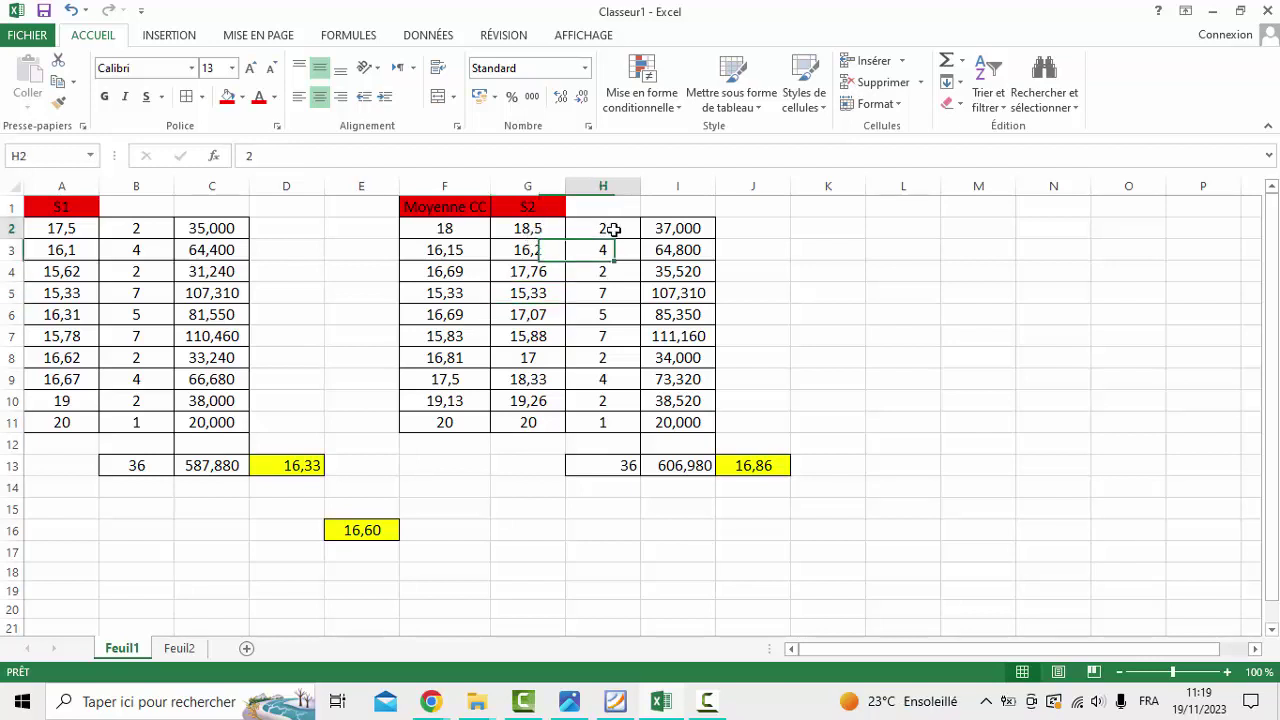
pyautogui.press('Down')
pyautogui.press('Down')
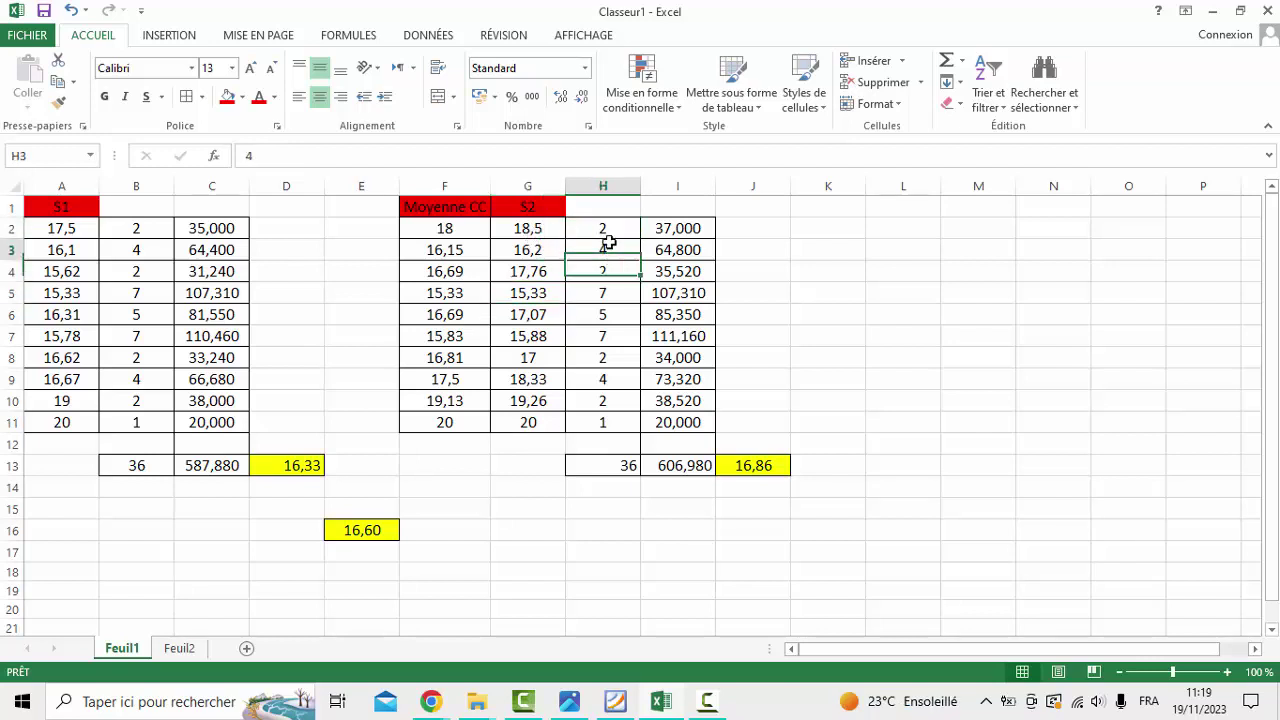
pyautogui.click(628, 706)
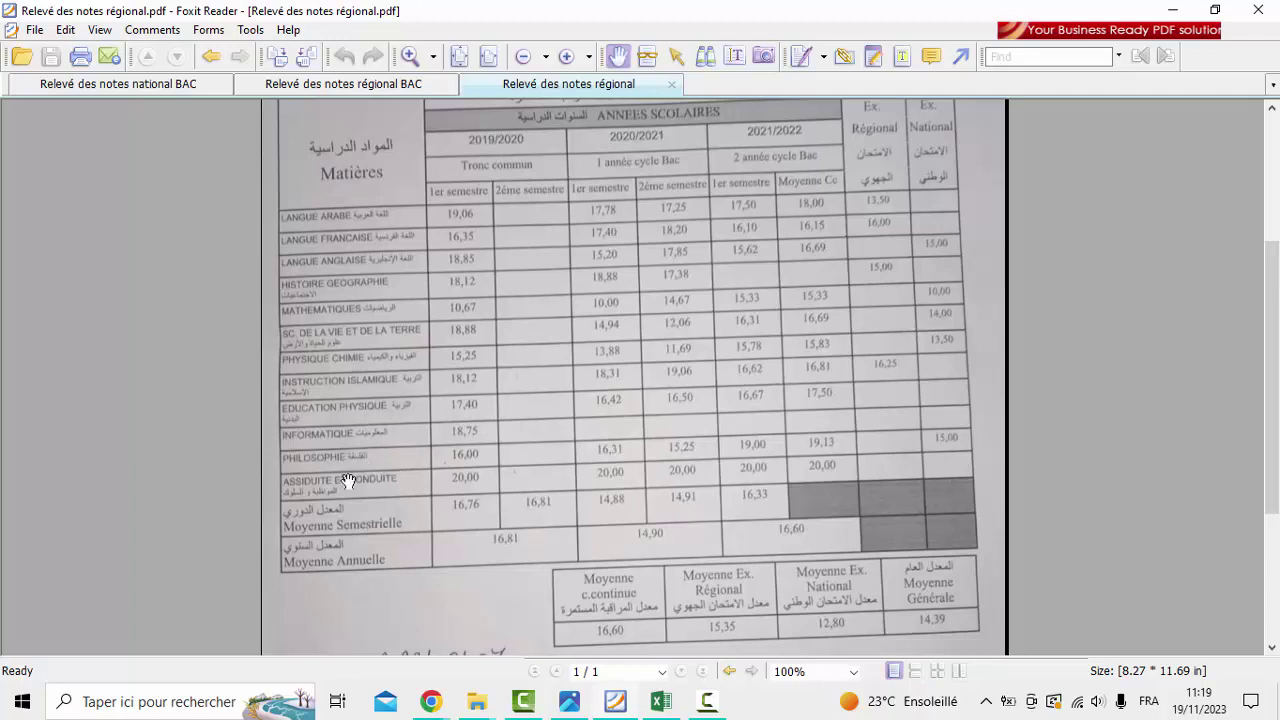
# Return to the Classeur1 workbook, where column H coefficients total 36
pyautogui.click(660, 701)
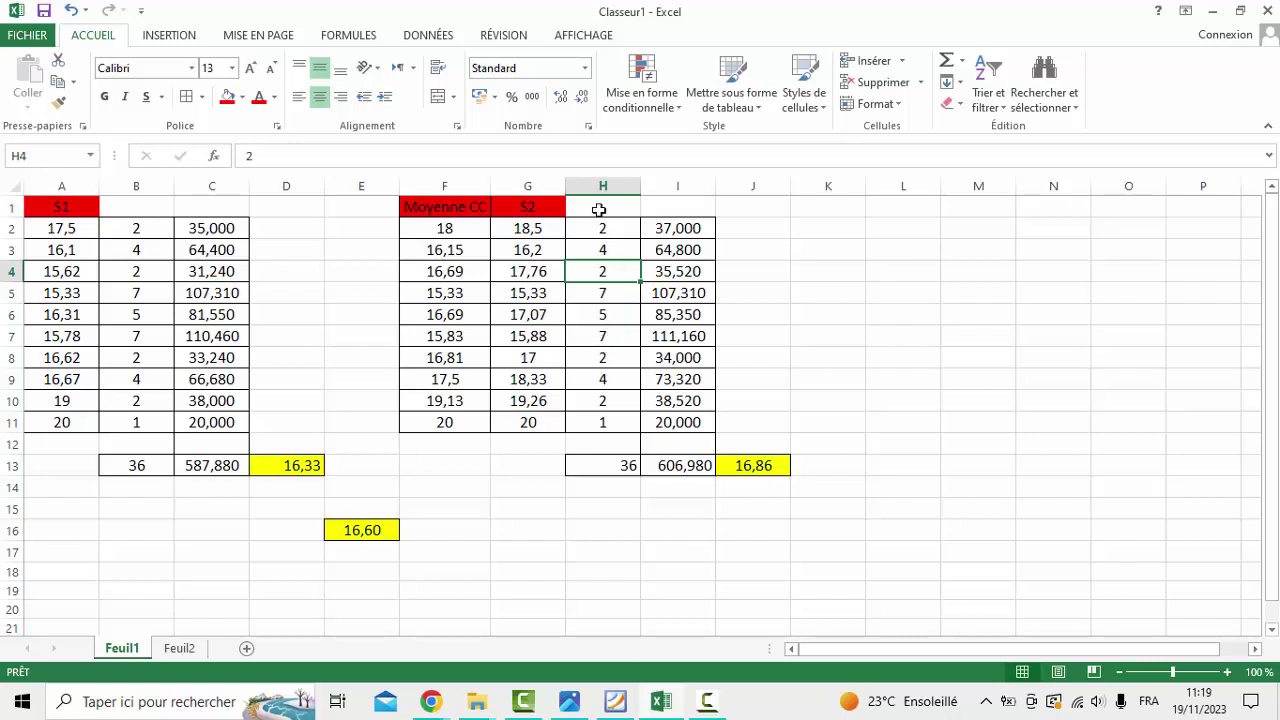
pyautogui.click(678, 229)
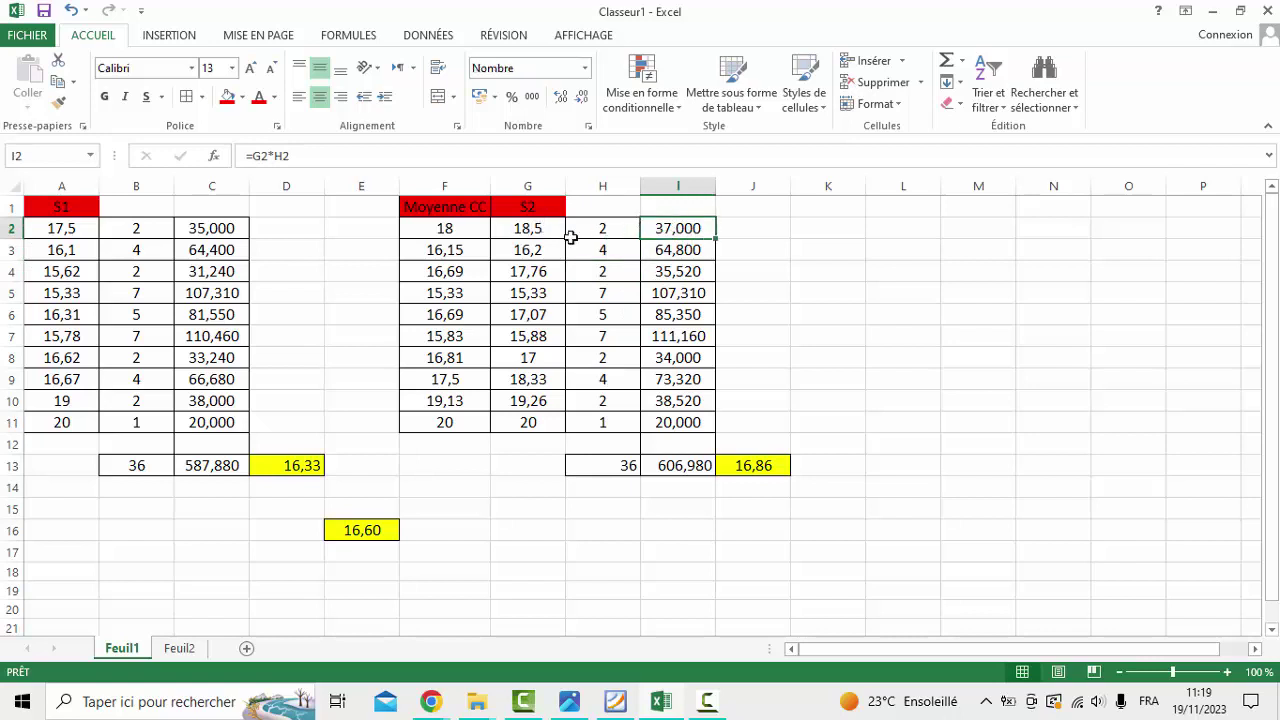
pyautogui.click(527, 228)
pyautogui.doubleClick(527, 228)
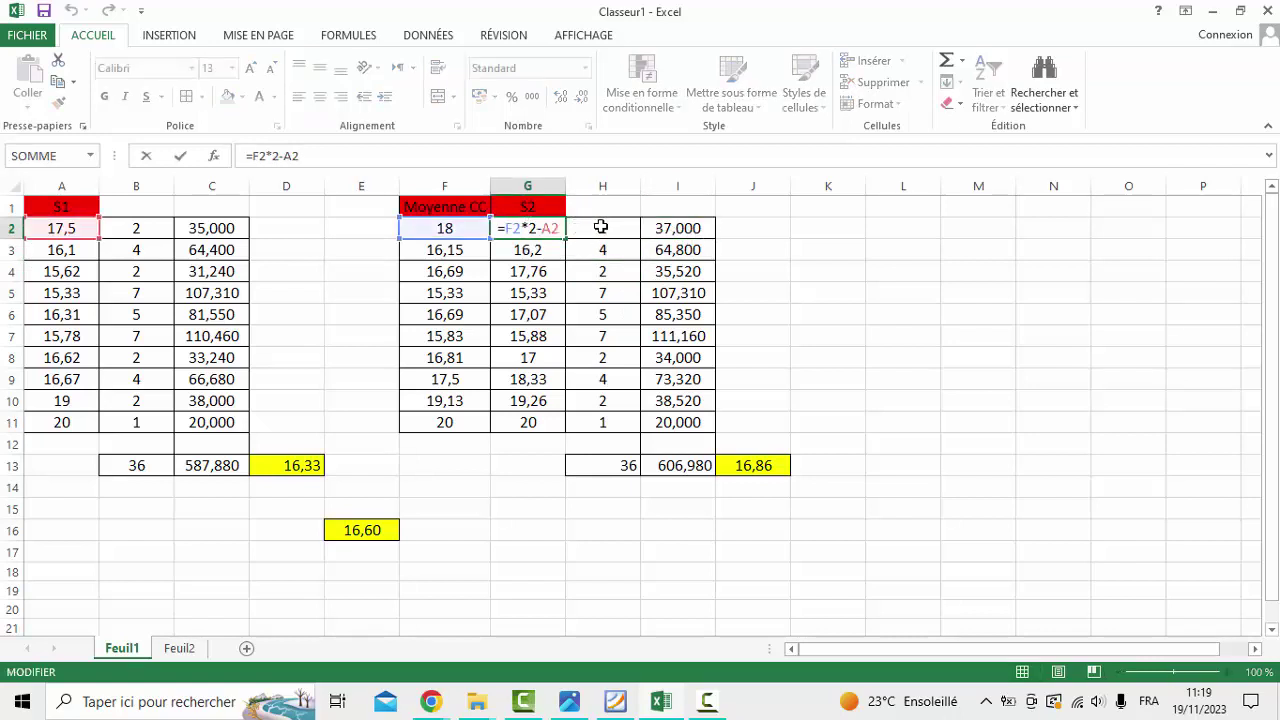
pyautogui.press('Return')
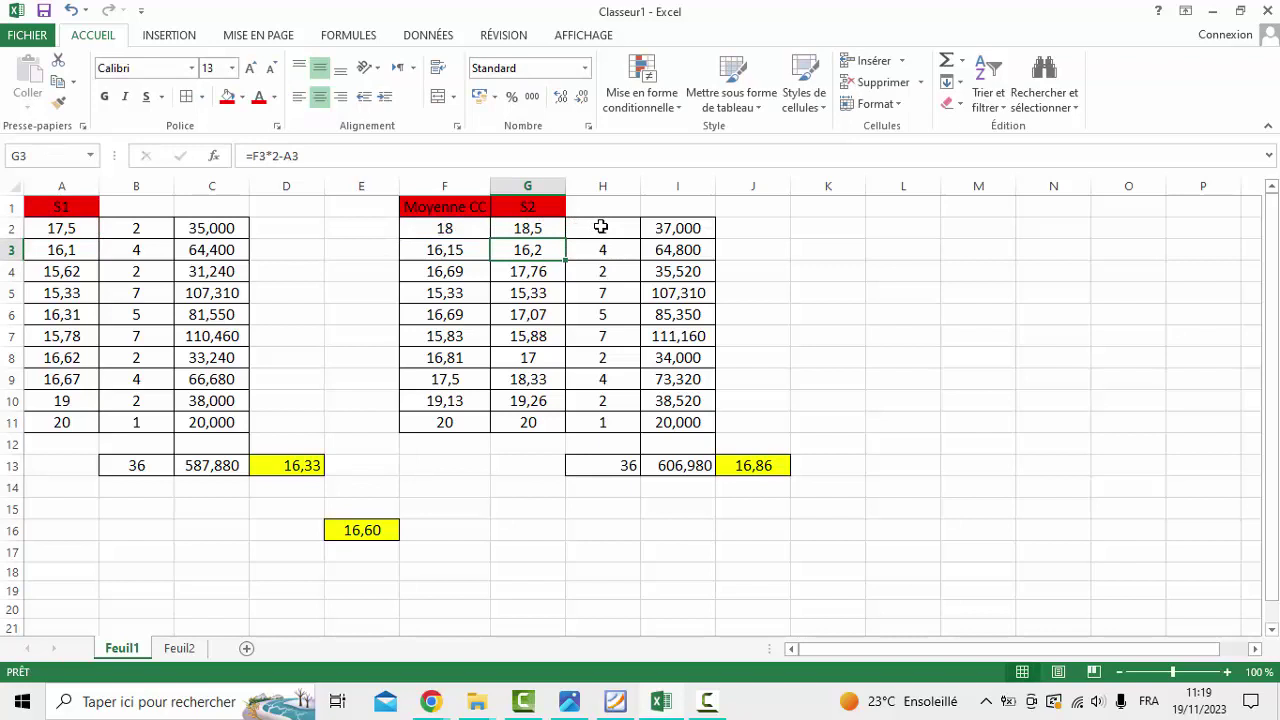
pyautogui.doubleClick(697, 228)
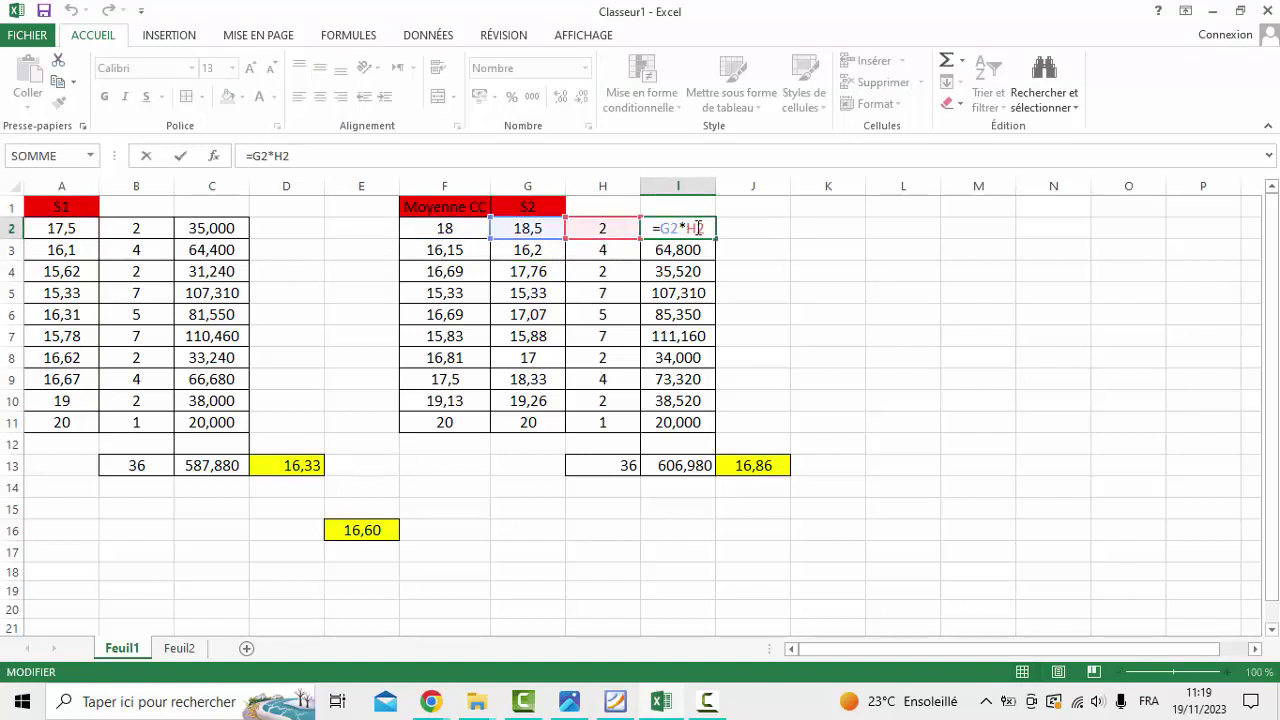
pyautogui.press('Return')
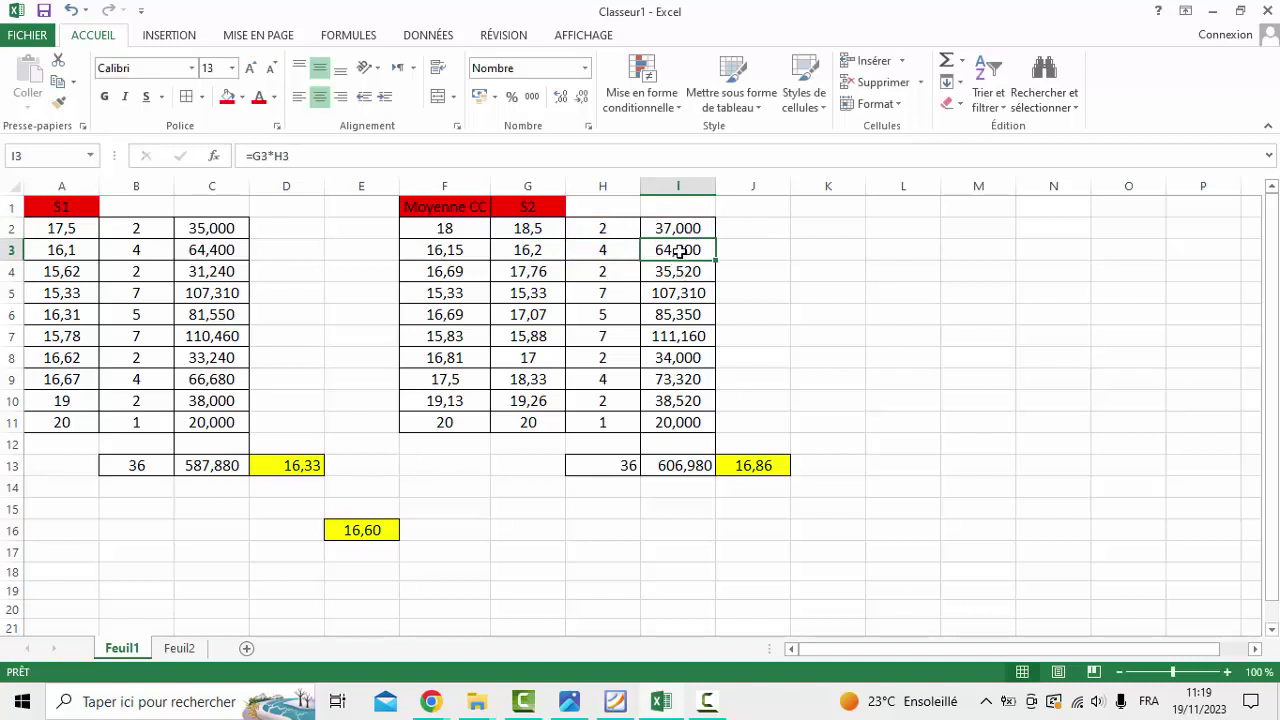
pyautogui.doubleClick(679, 251)
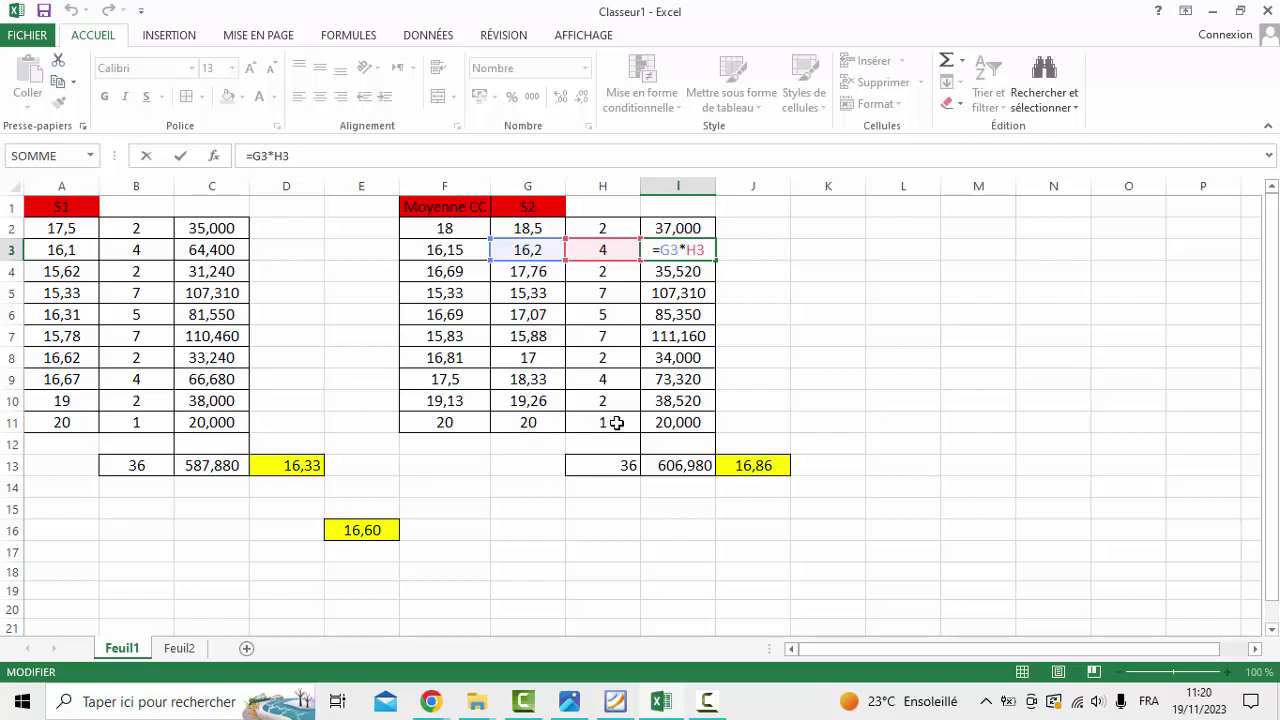
pyautogui.press('Return')
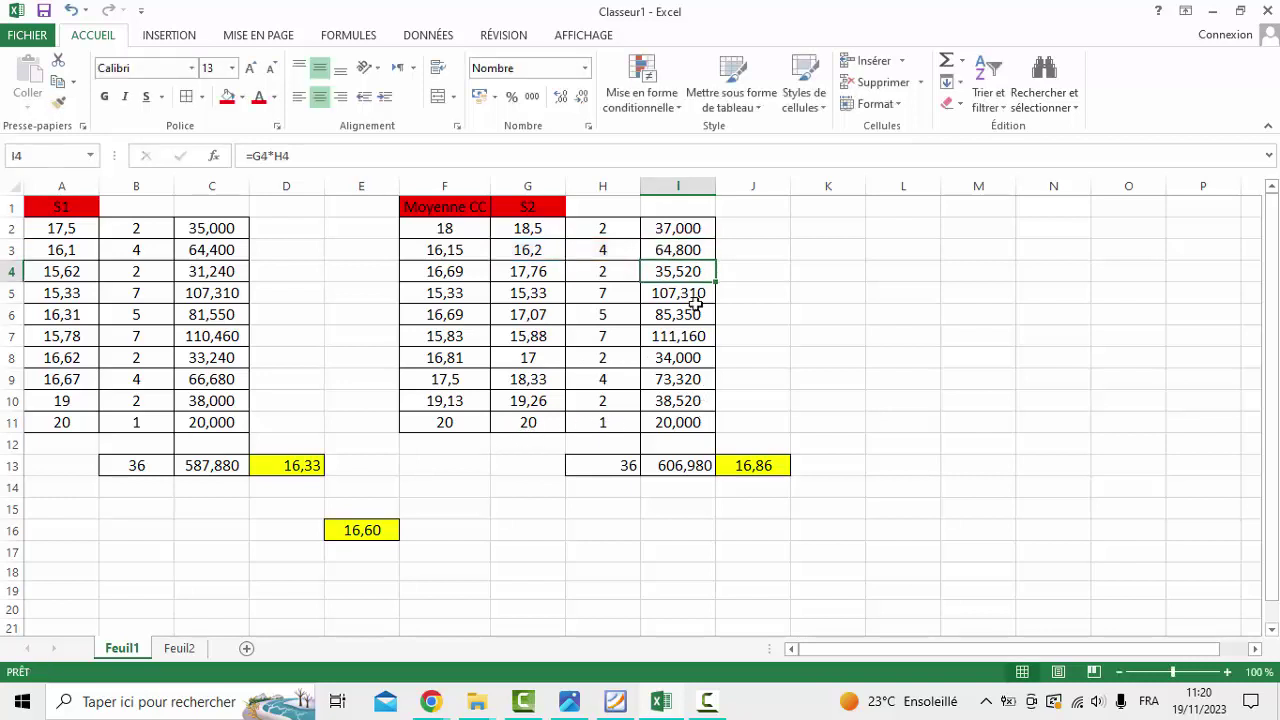
pyautogui.doubleClick(676, 466)
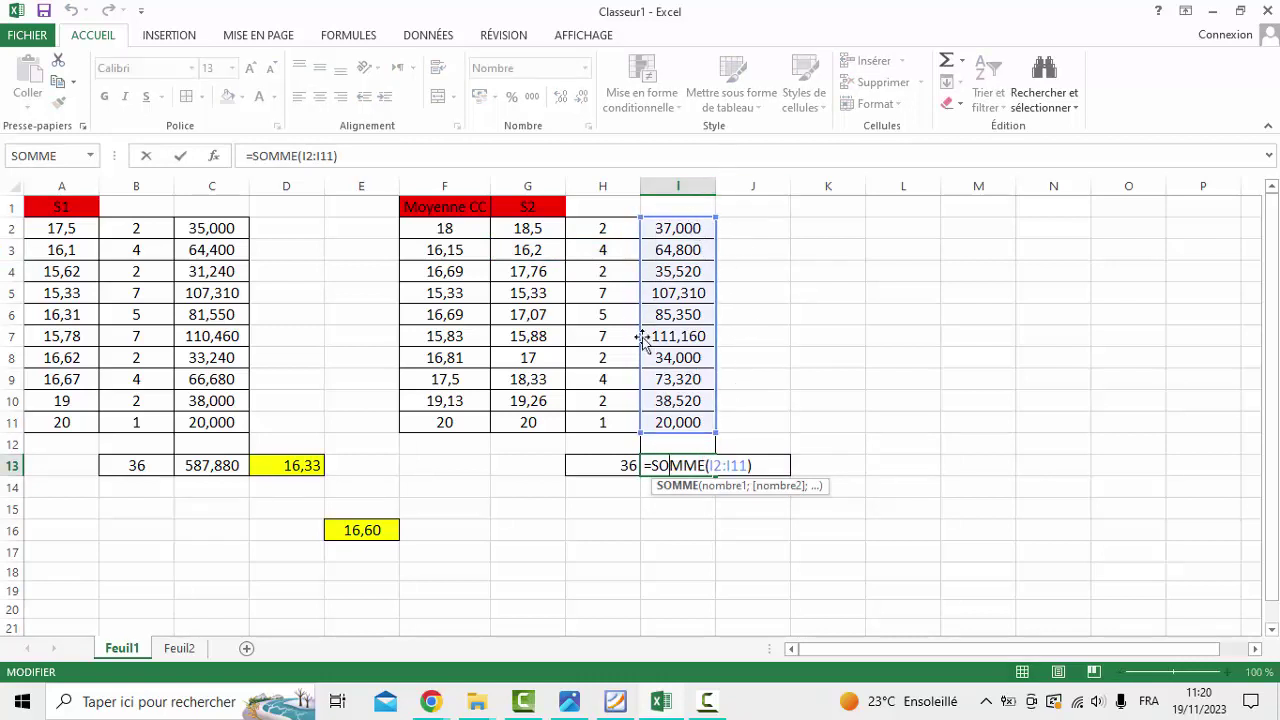
pyautogui.press('Return')
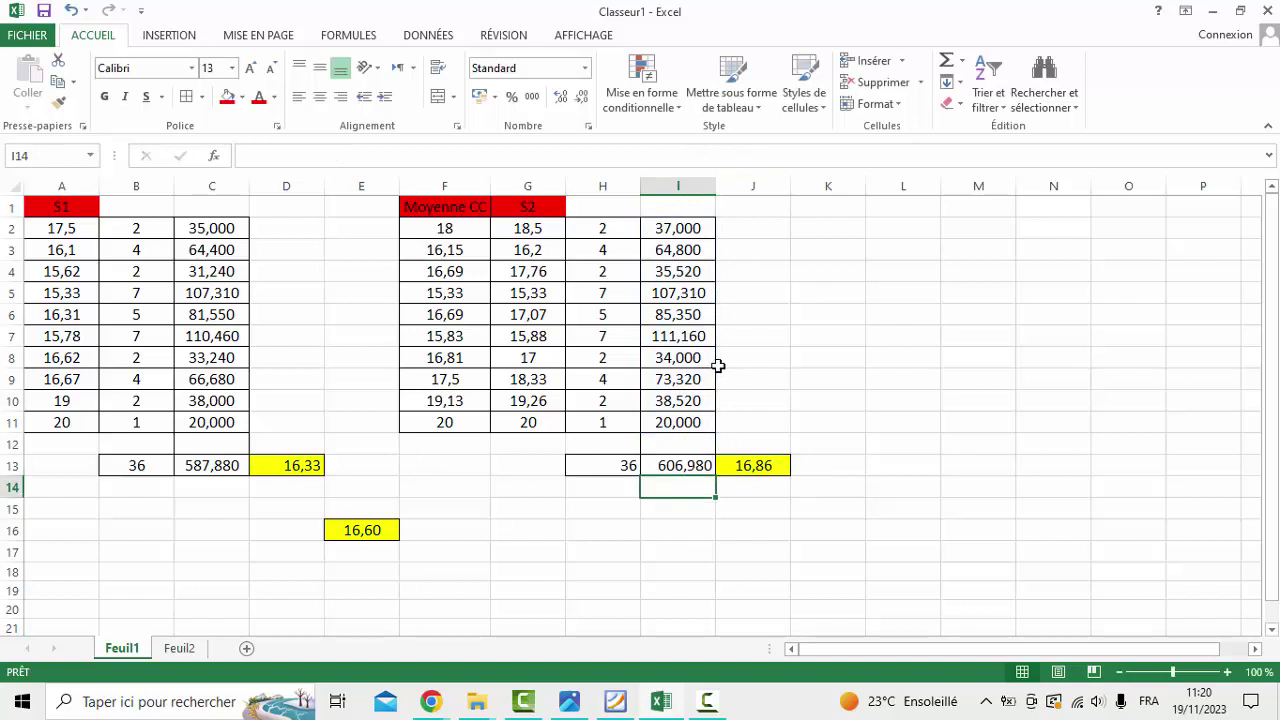
pyautogui.doubleClick(763, 465)
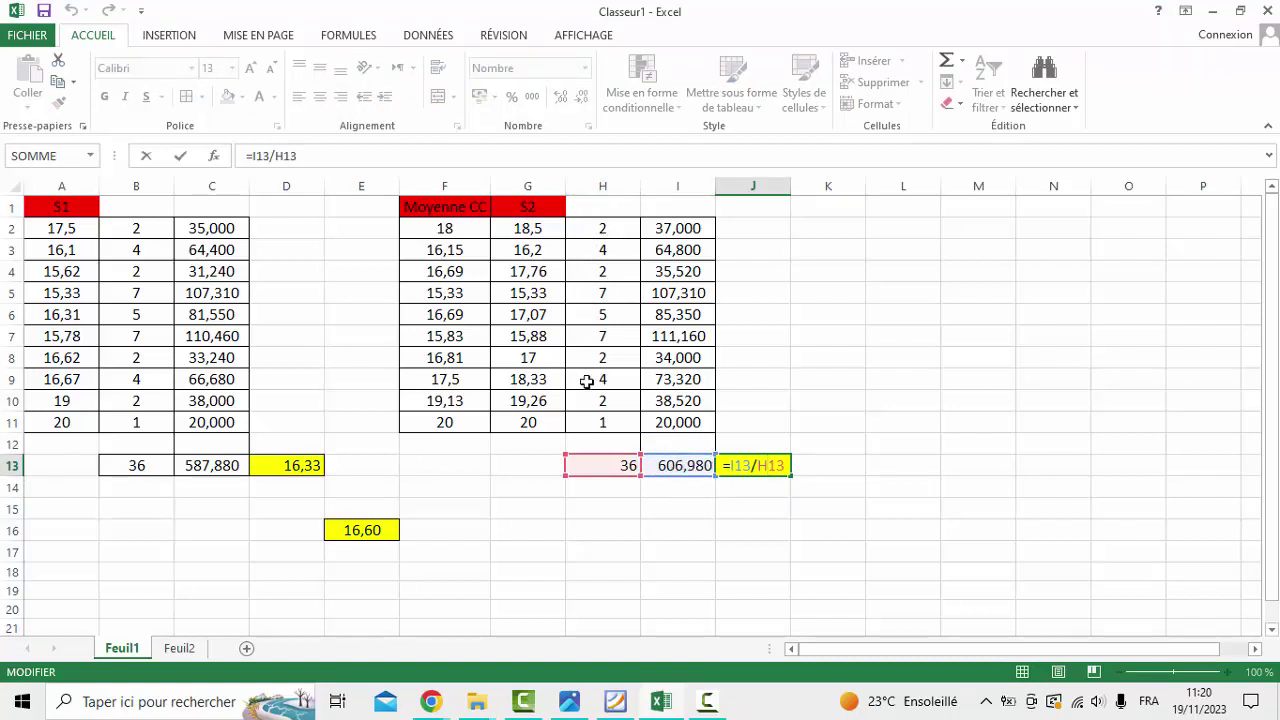
pyautogui.press('Return')
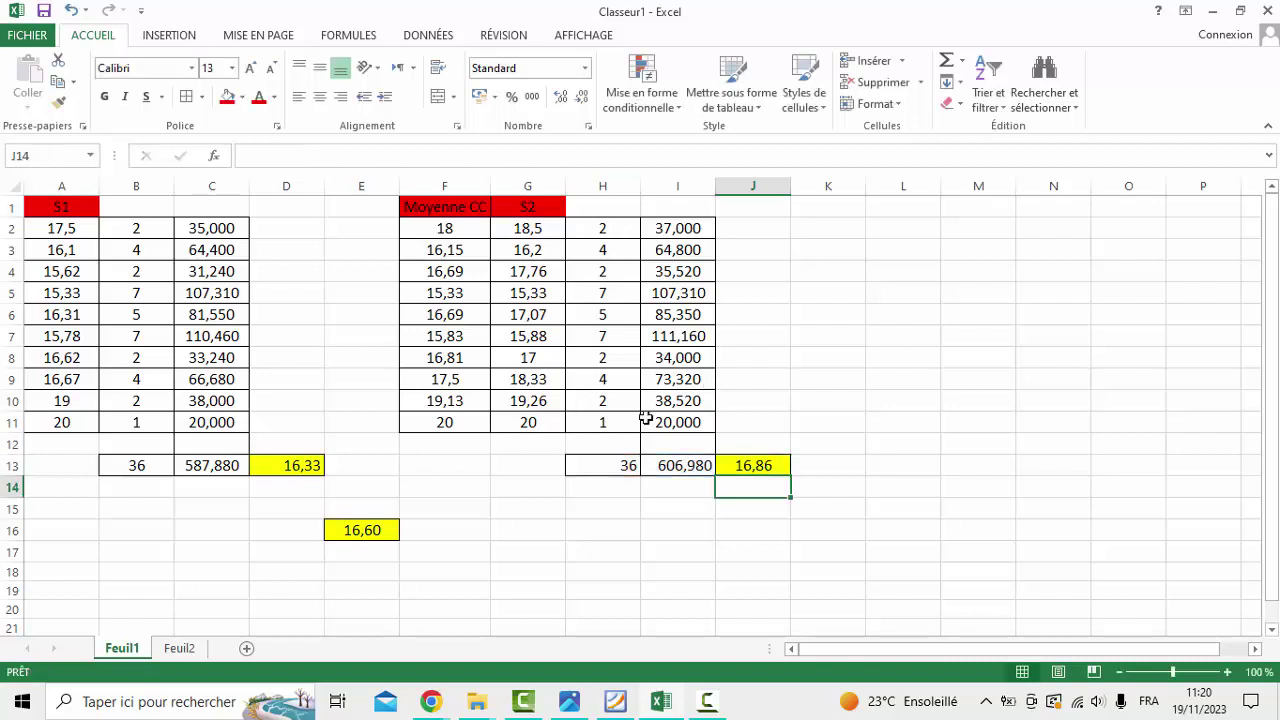
pyautogui.click(613, 460)
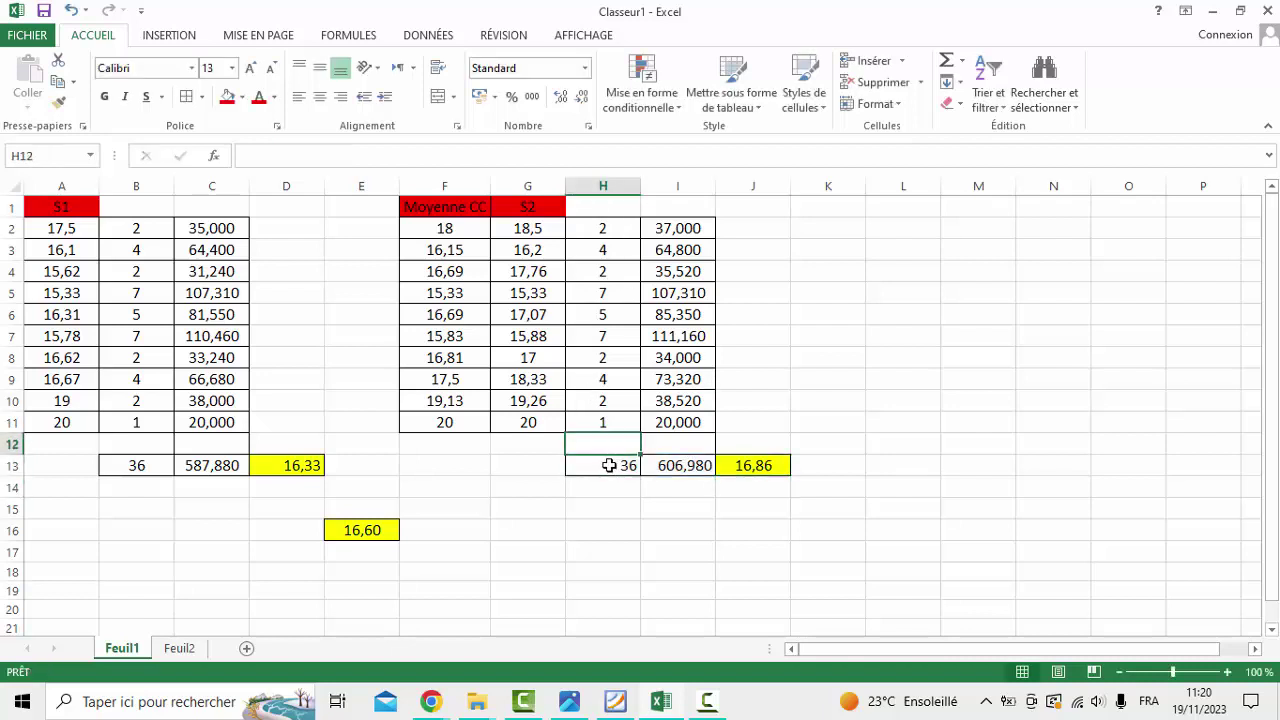
pyautogui.doubleClick(608, 465)
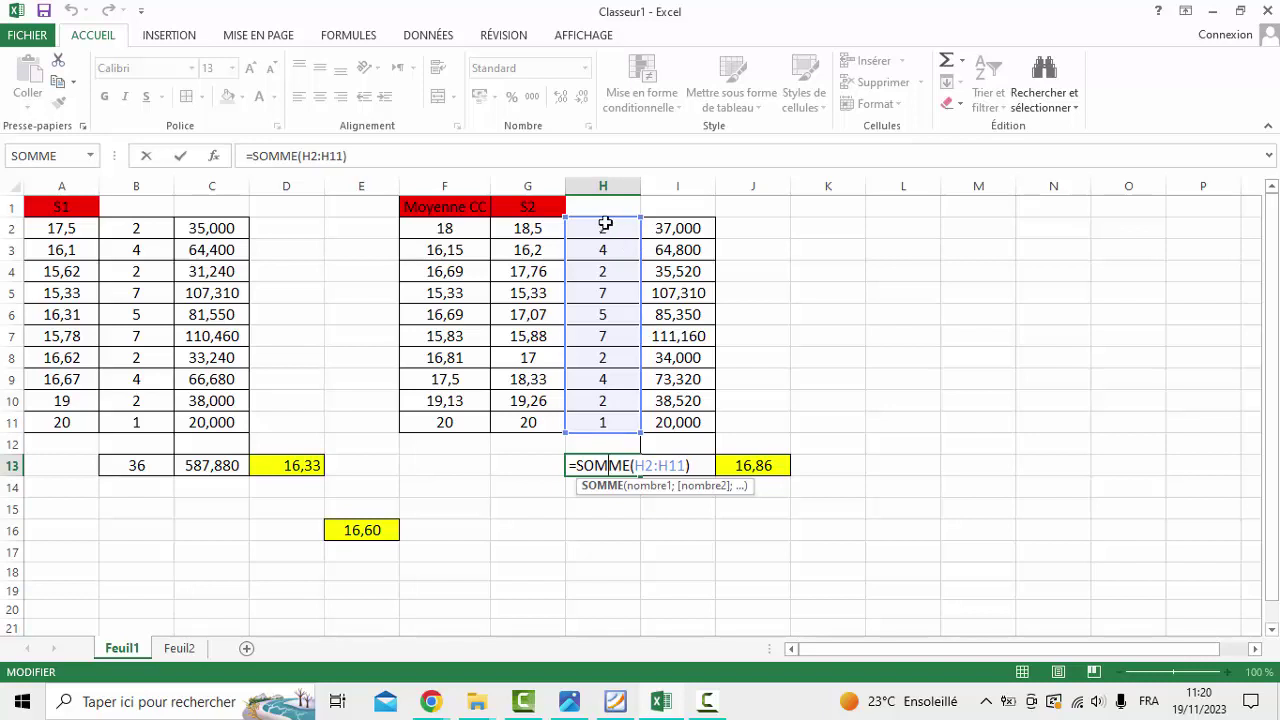
pyautogui.press('Return')
pyautogui.doubleClick(742, 463)
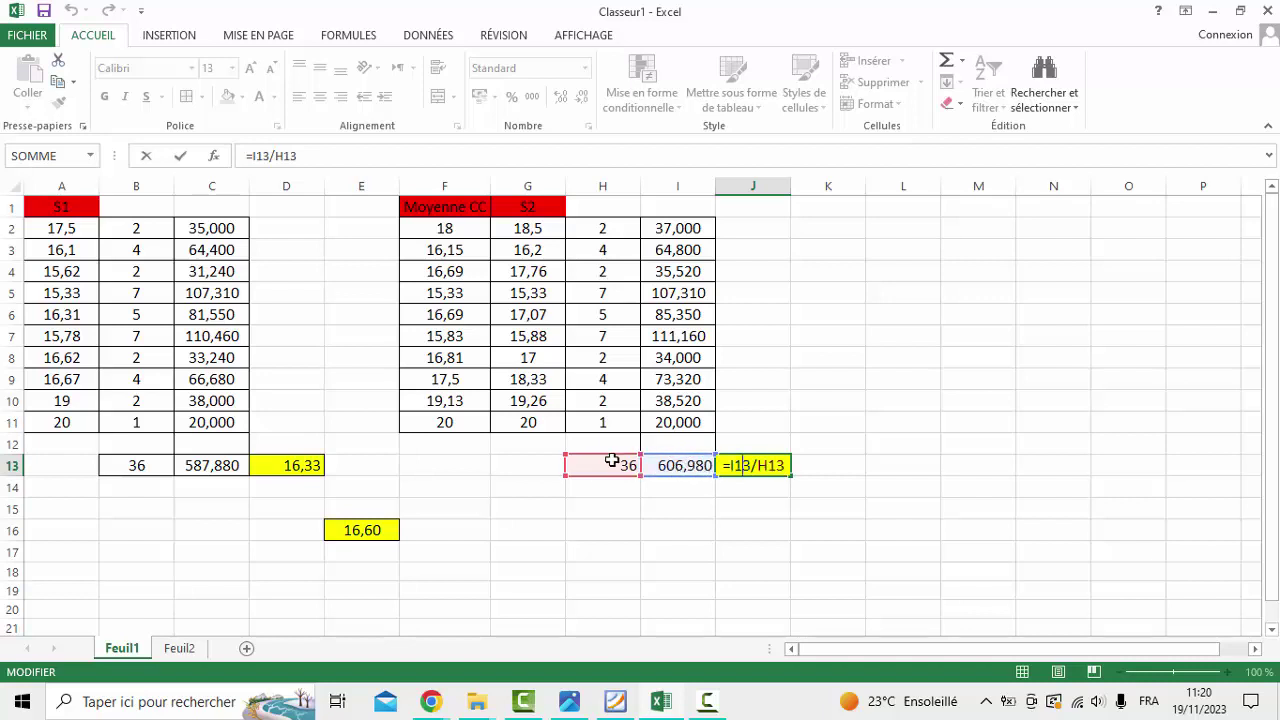
pyautogui.press('Return')
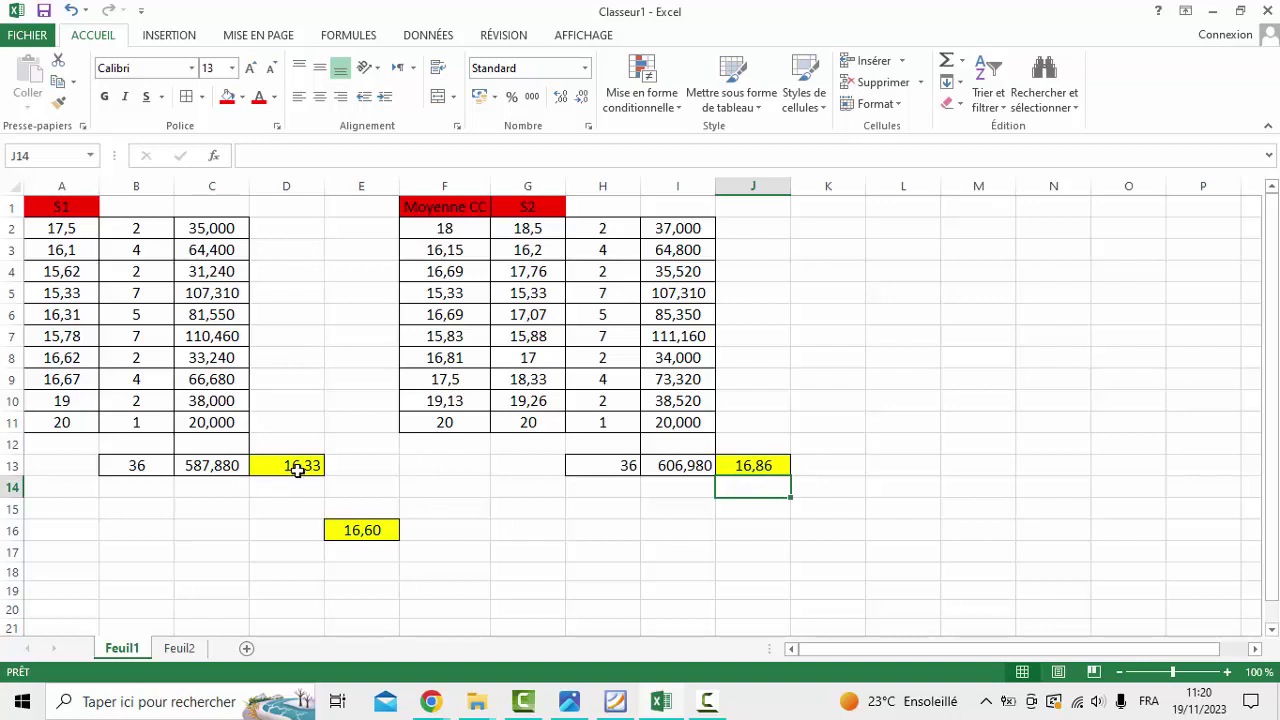
pyautogui.keyDown('ctrl'); pyautogui.scroll(-1, 678, 688); pyautogui.keyUp('ctrl')
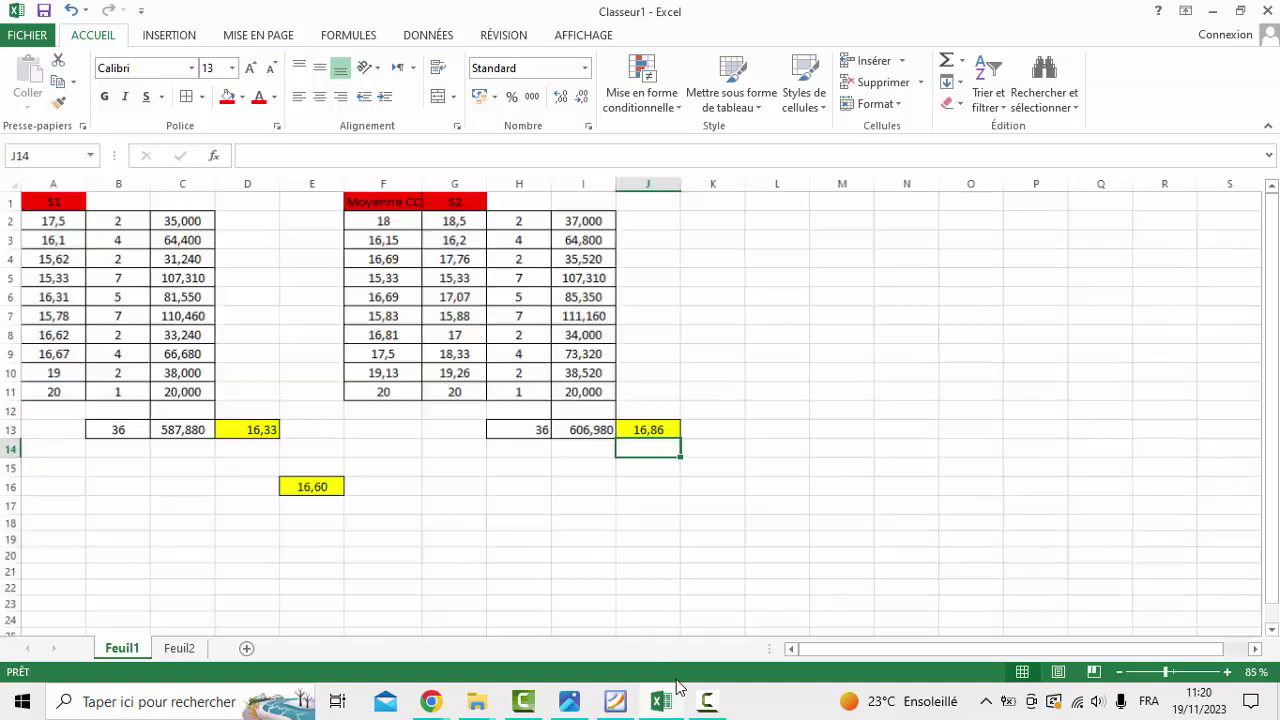
pyautogui.keyDown('ctrl'); pyautogui.scroll(1, 861, 655); pyautogui.keyUp('ctrl')
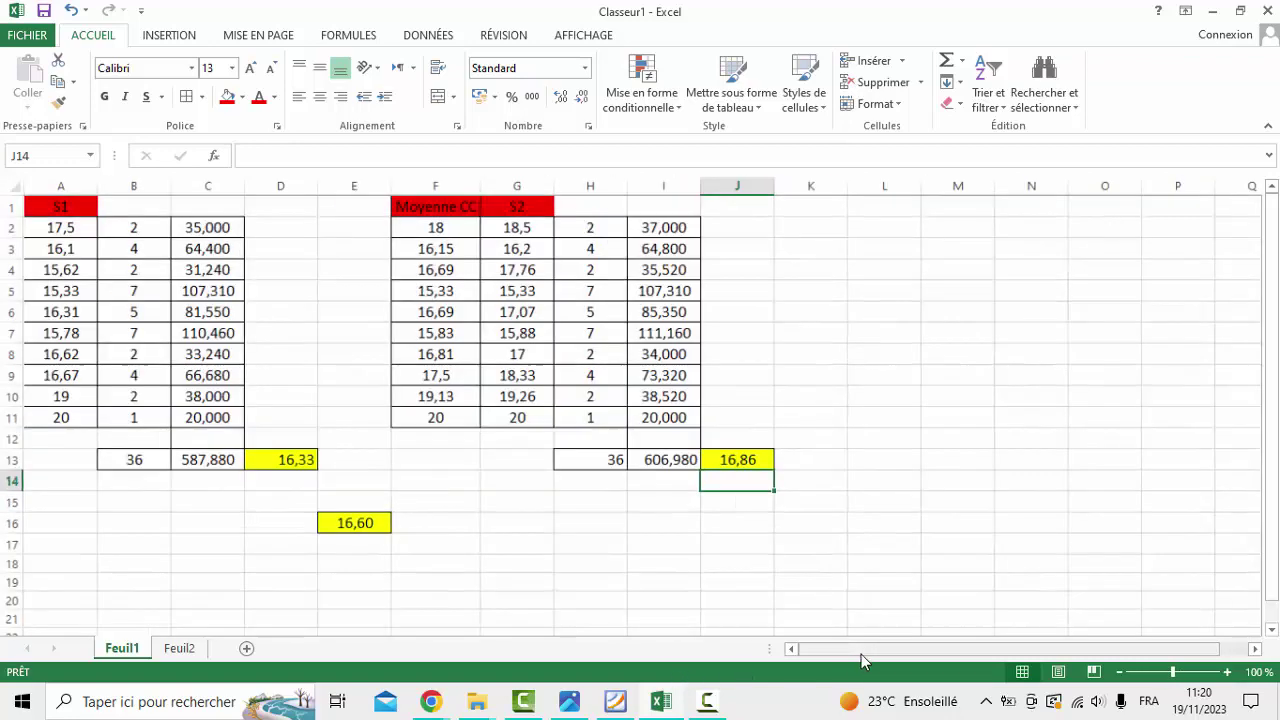
pyautogui.click(612, 701)
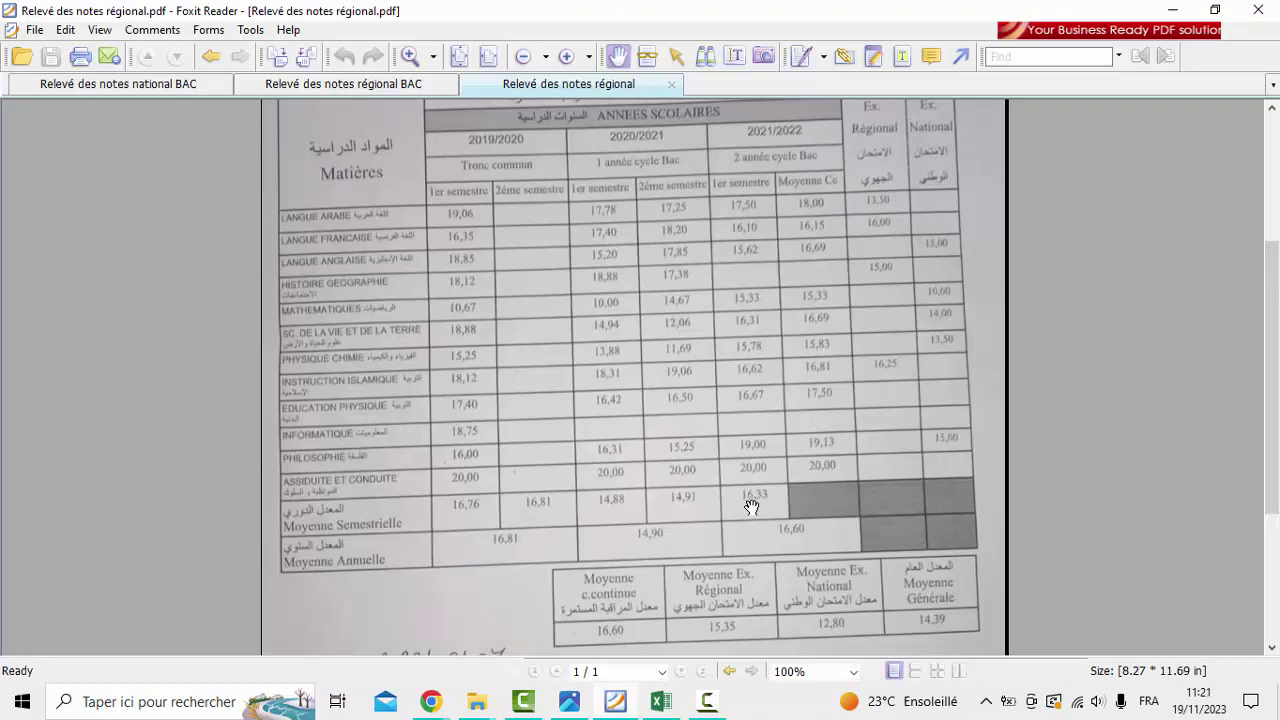
pyautogui.click(660, 701)
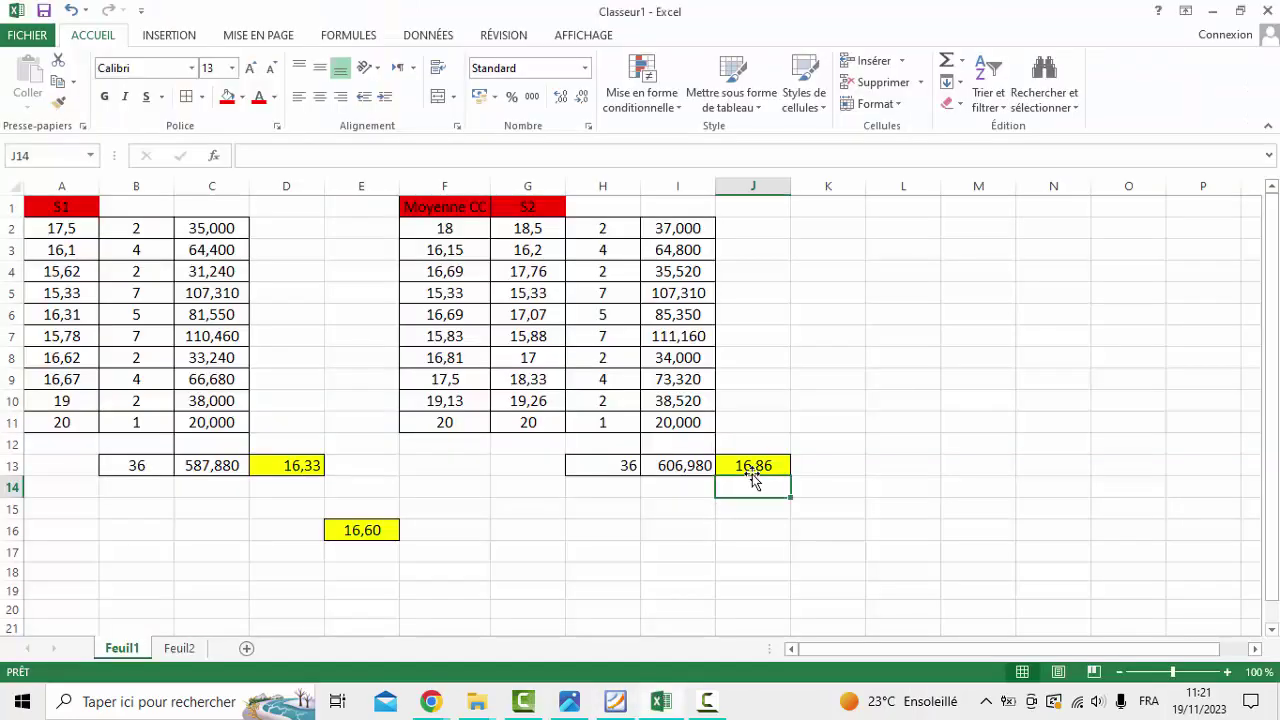
pyautogui.click(661, 702)
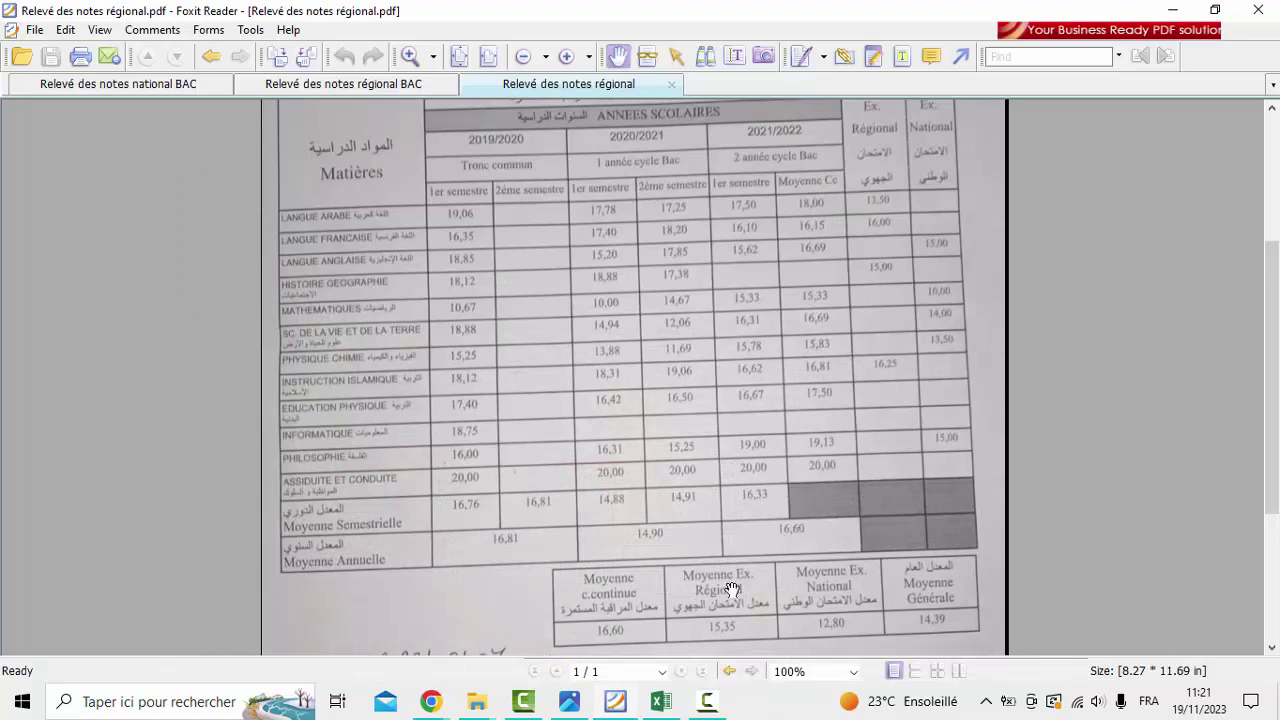
pyautogui.click(661, 702)
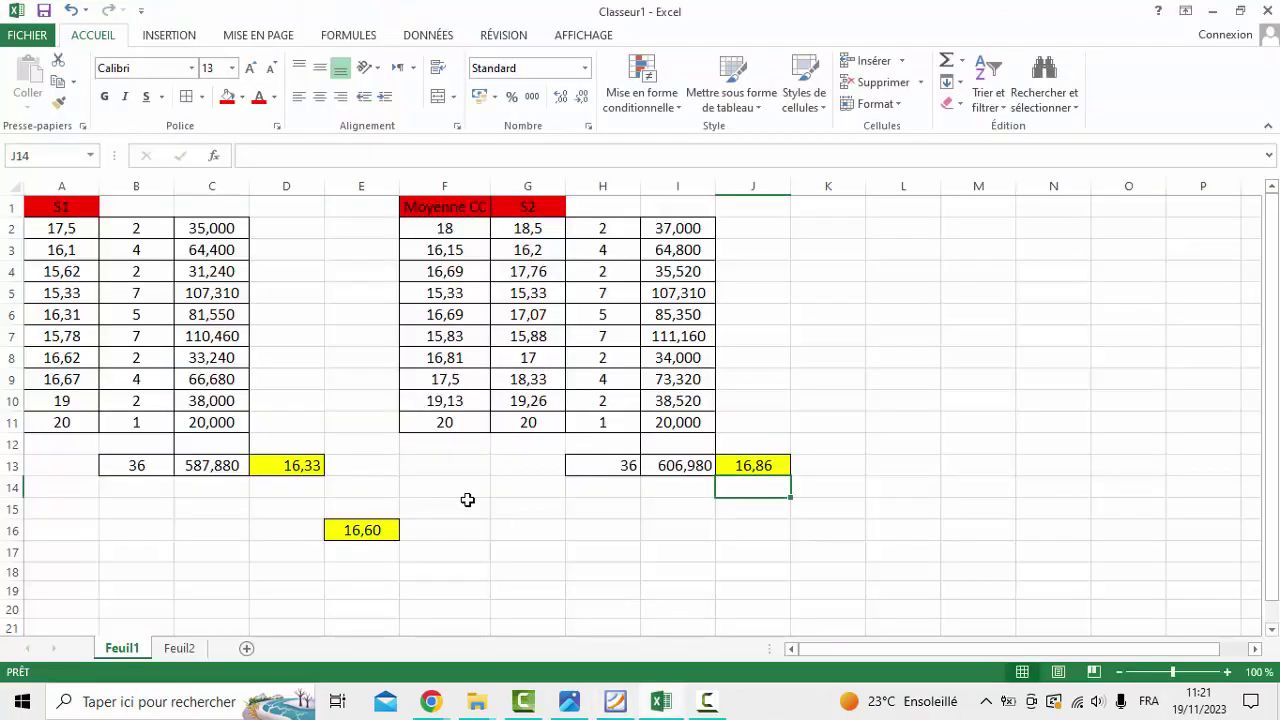
pyautogui.click(775, 465)
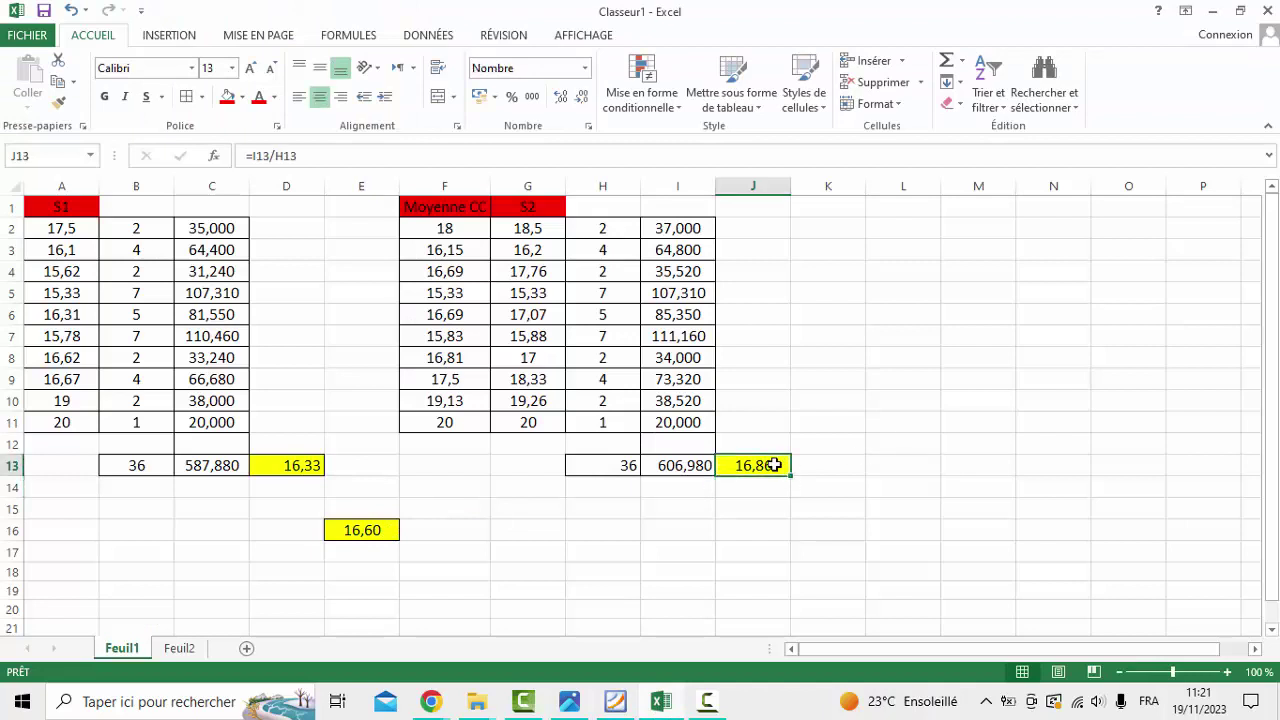
pyautogui.click(301, 464)
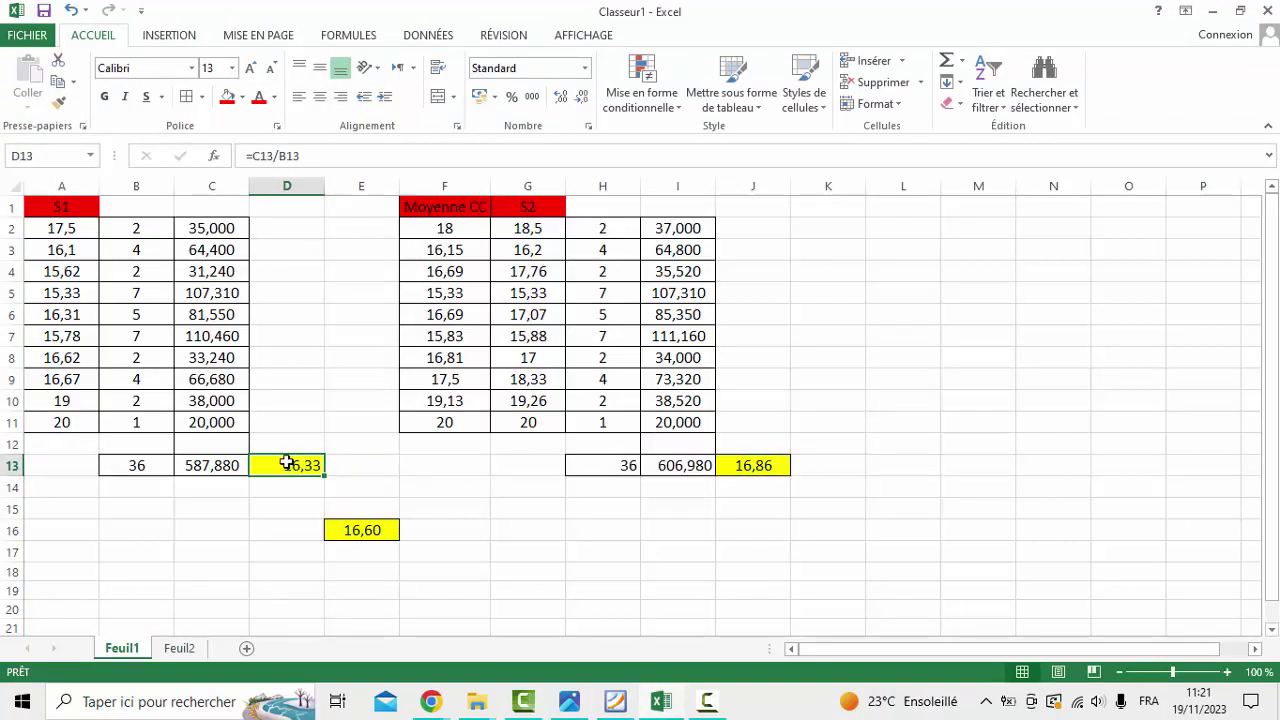
pyautogui.click(349, 529)
# Confirm the E16 overall average of 16,60 and compare it with the transcript PDF
pyautogui.doubleClick(349, 530)
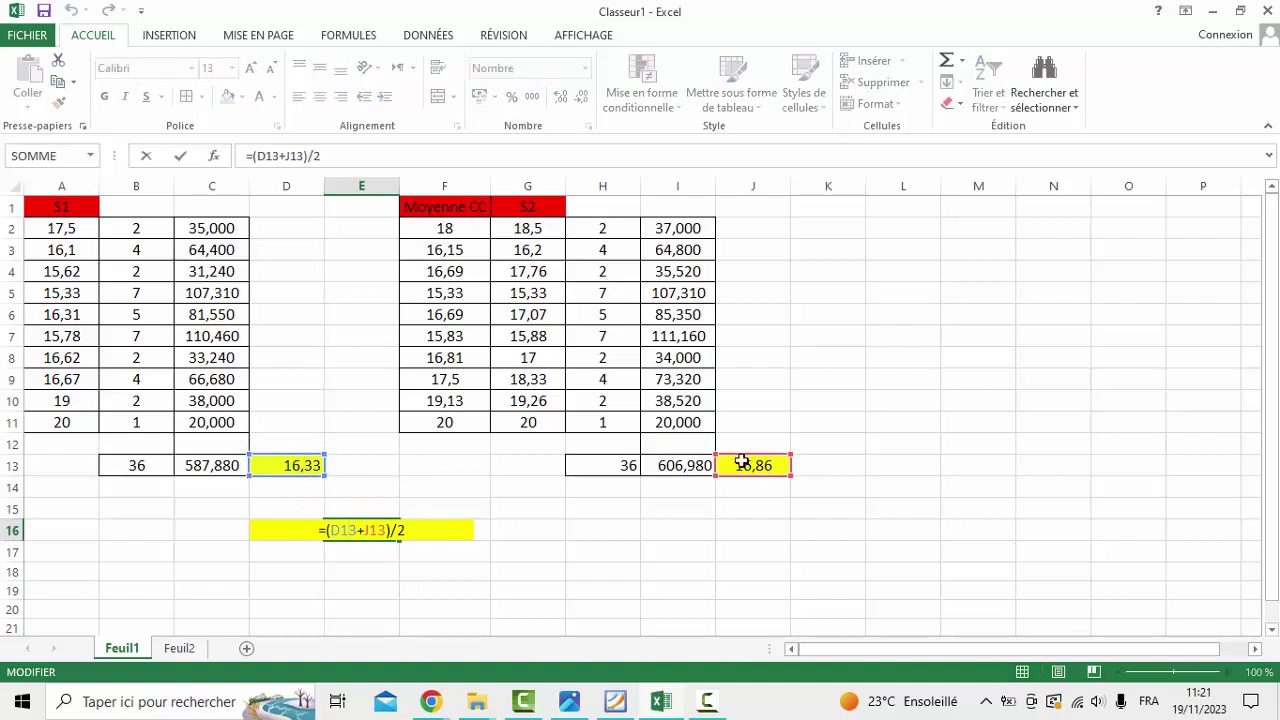
pyautogui.press('Return')
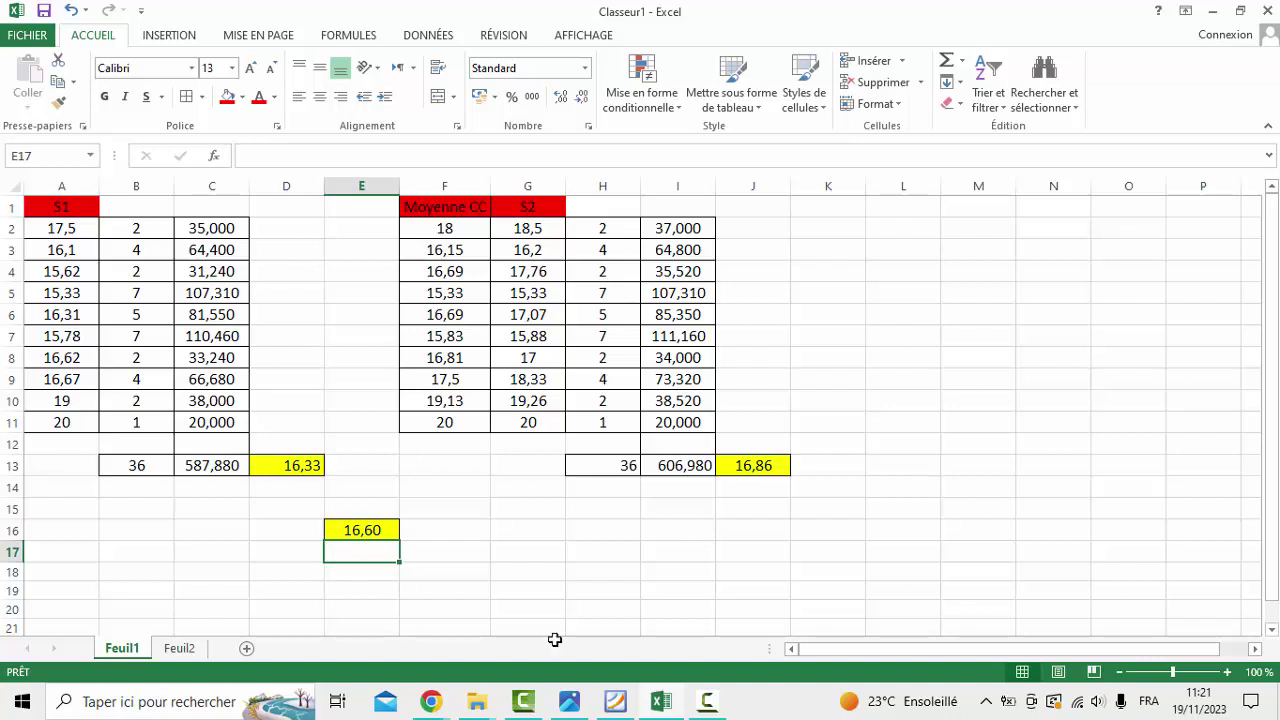
pyautogui.click(616, 702)
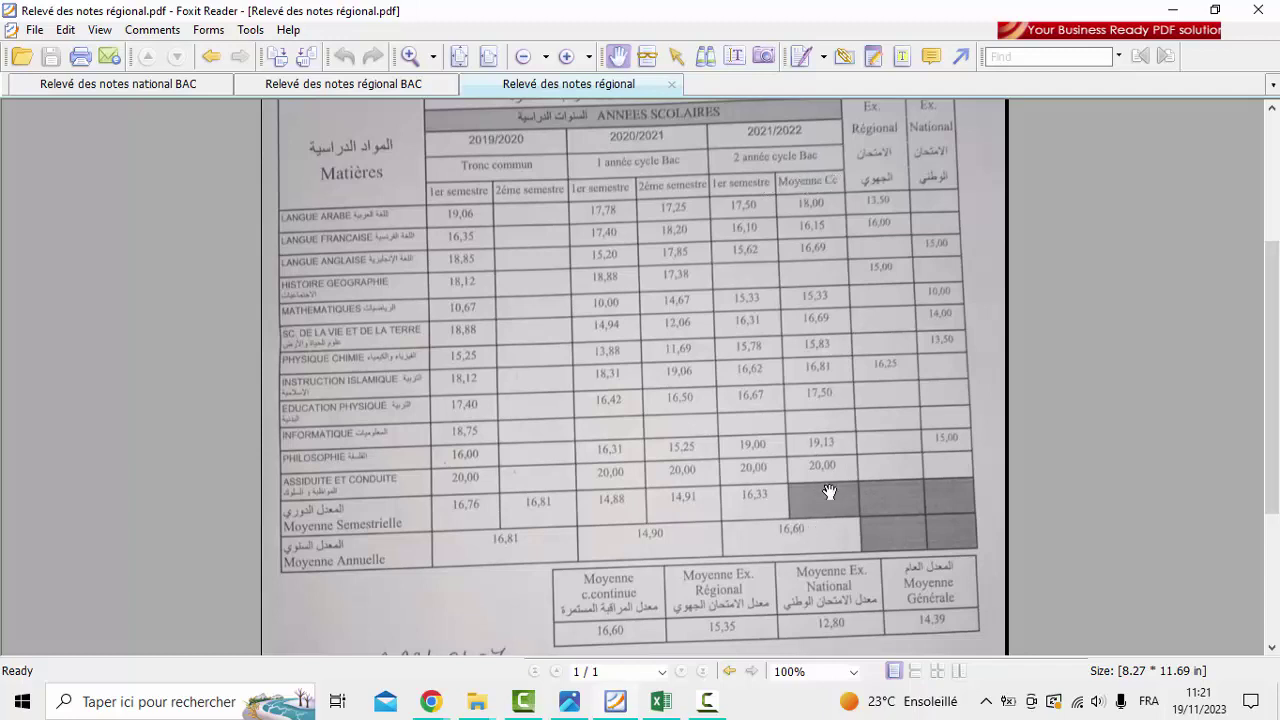
pyautogui.click(661, 702)
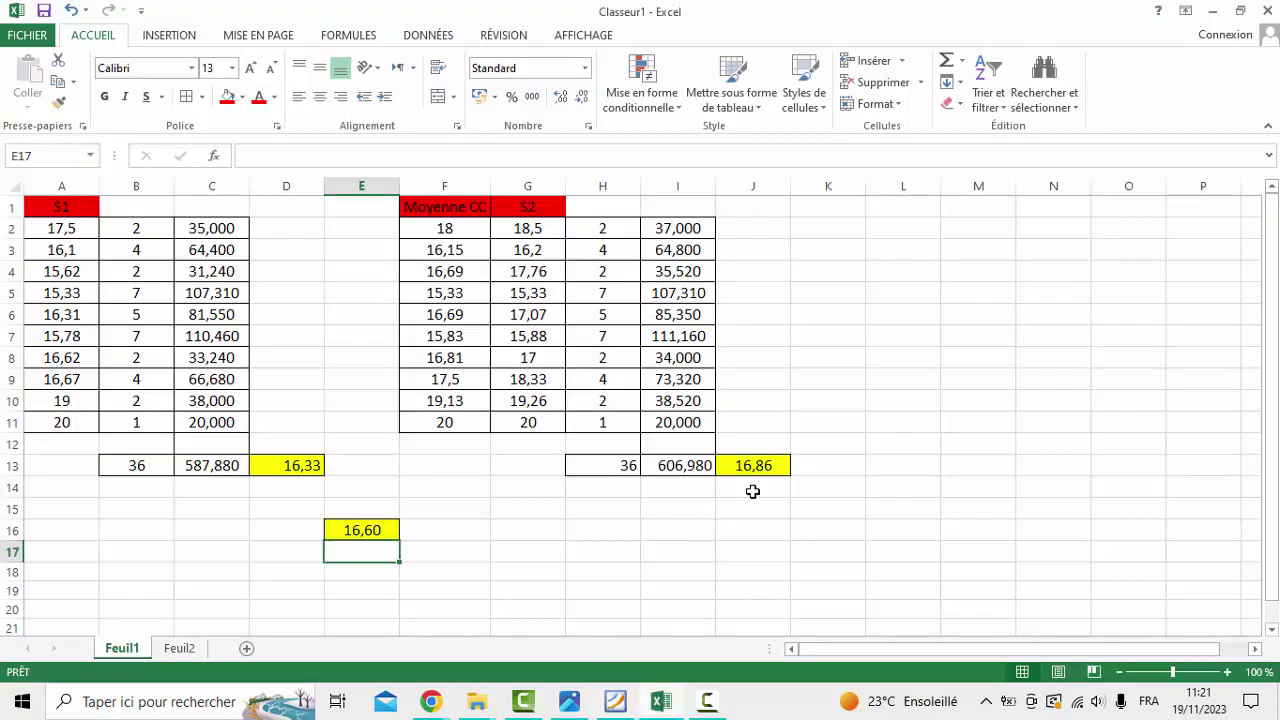
# Change the IFPS form's S2 grade to 16,86 and continue past the Parcours scolaire step
pyautogui.click(431, 702)
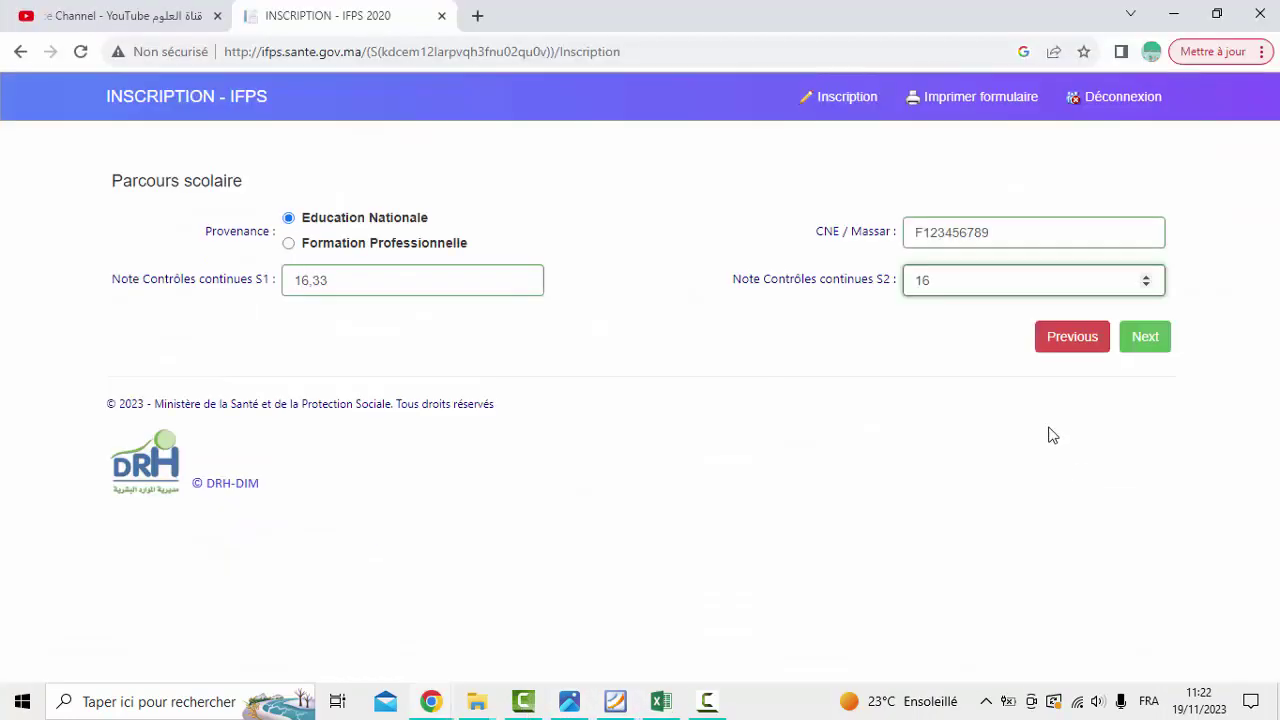
pyautogui.moveTo(945, 277); pyautogui.dragTo(886, 290)
pyautogui.write('16')
pyautogui.write(',01')
pyautogui.doubleClick(945, 281)
pyautogui.write('86')
pyautogui.click(1145, 338)
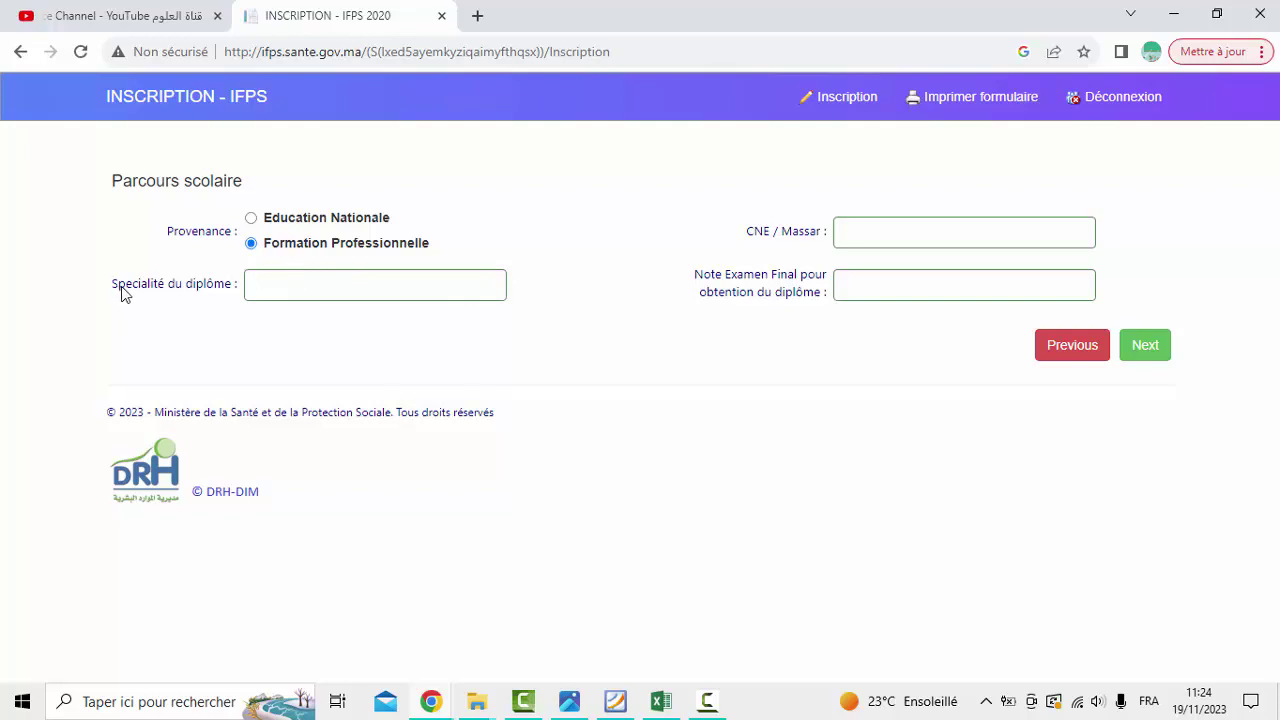
# Enter Electricité in the Spécialité du diplôme field
pyautogui.click(283, 288)
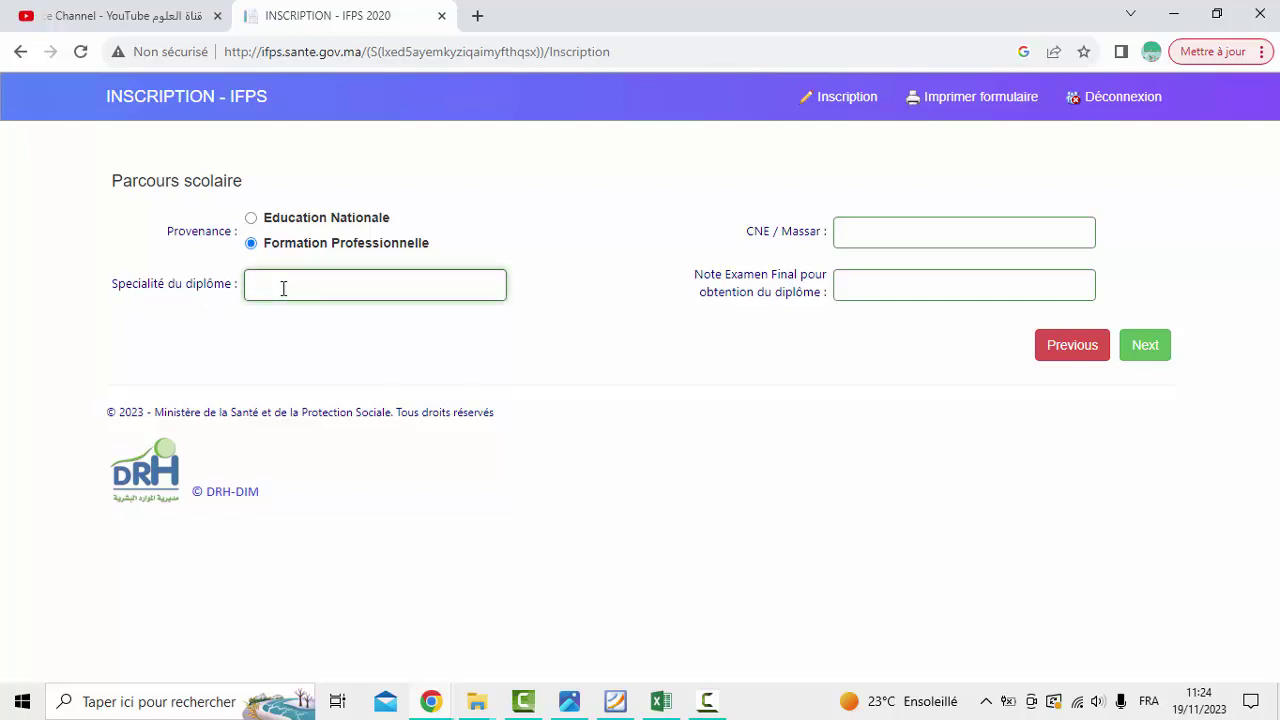
pyautogui.write('Electricité')
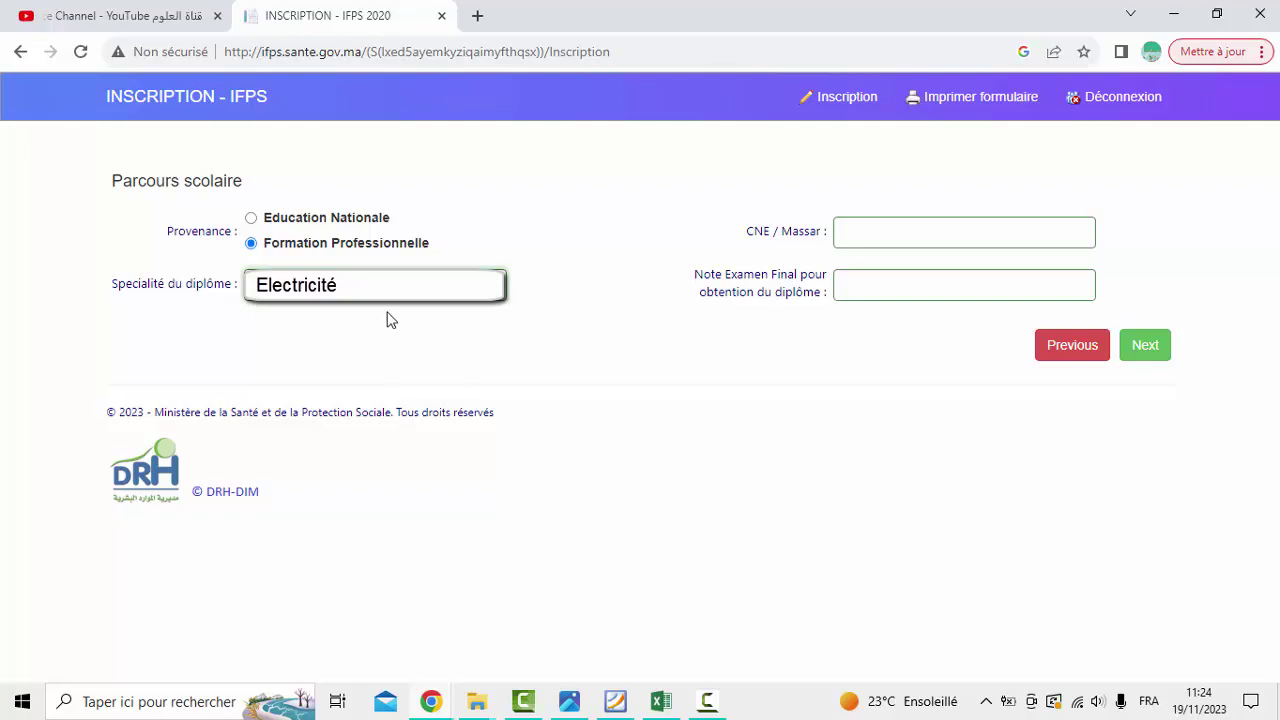
pyautogui.tripleClick(333, 313)
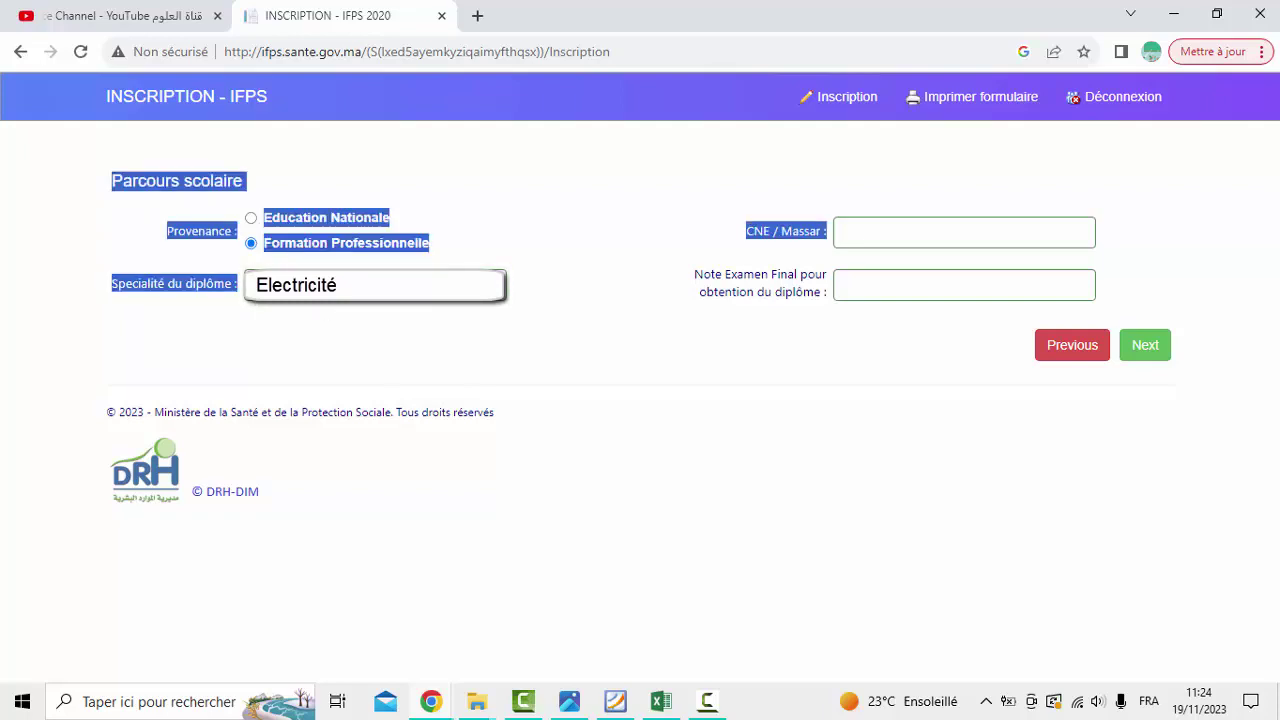
pyautogui.click(333, 313)
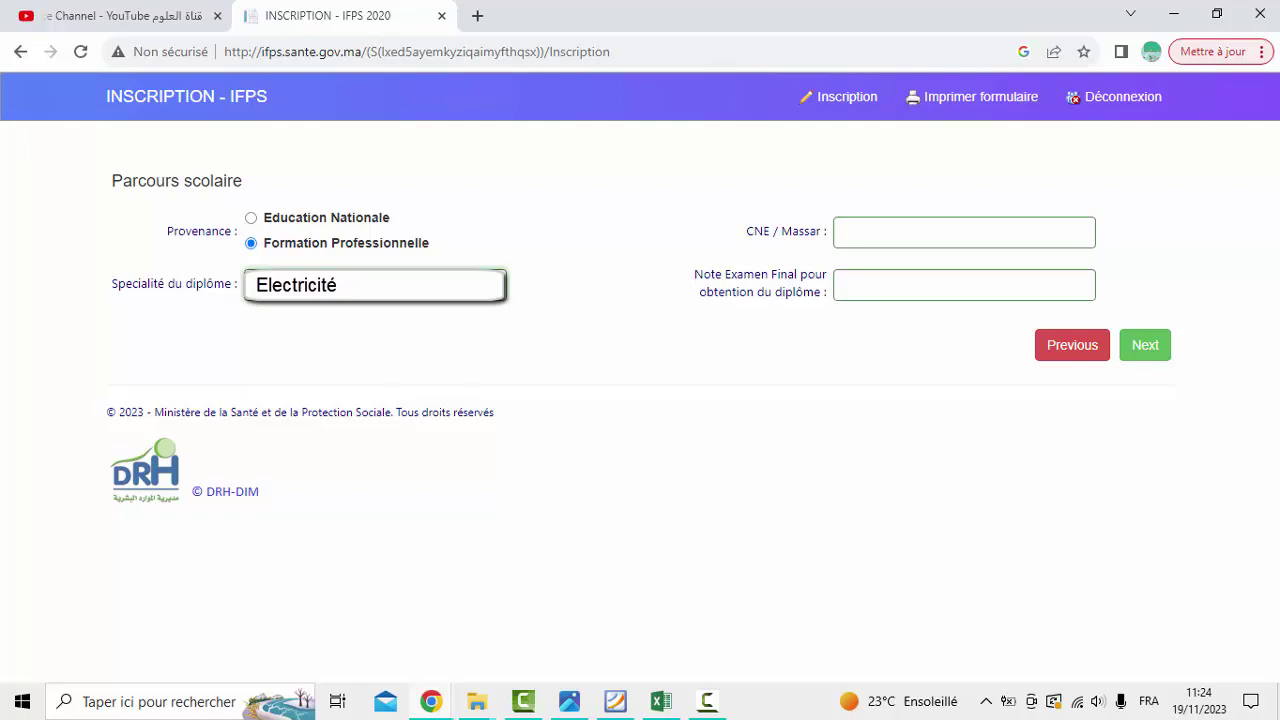
pyautogui.click(869, 229)
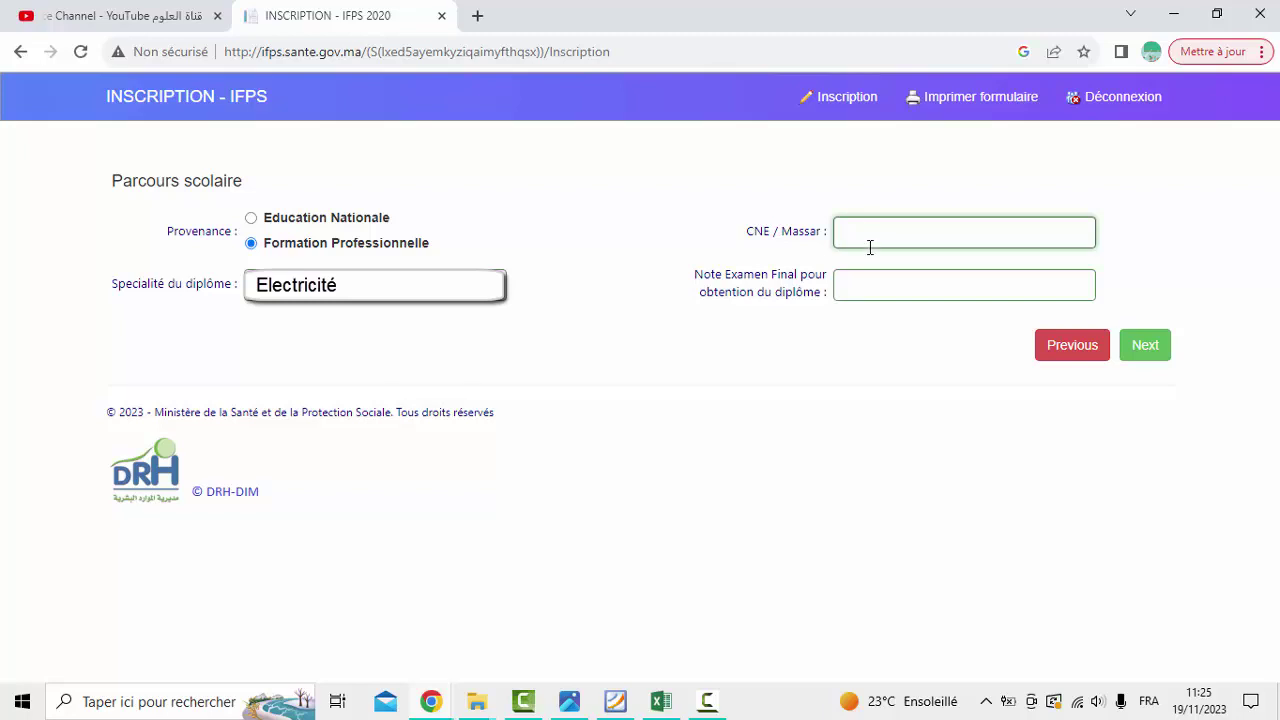
# Enter 15,58 as the Note Examen Final and paste the student's CNE / Massar number
pyautogui.click(871, 296)
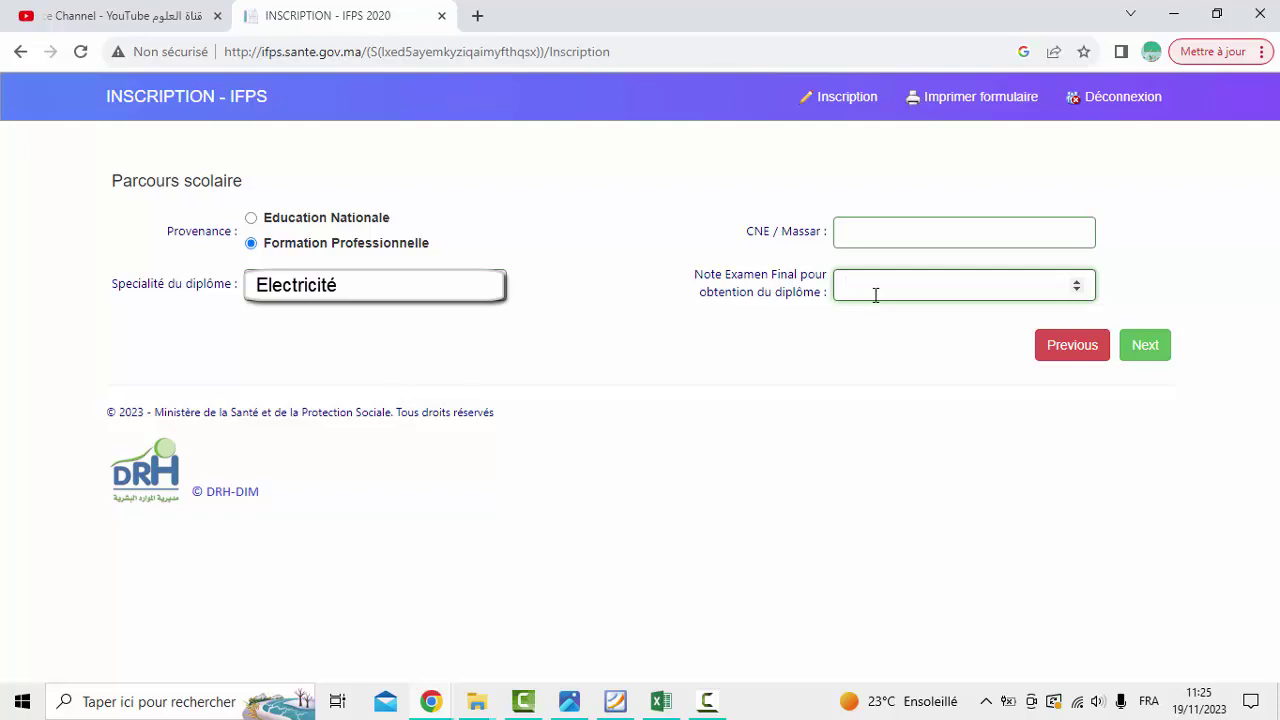
pyautogui.write('15')
pyautogui.write('.03')
pyautogui.moveTo(867, 285); pyautogui.dragTo(935, 287)
pyautogui.write('58')
pyautogui.click(915, 232)
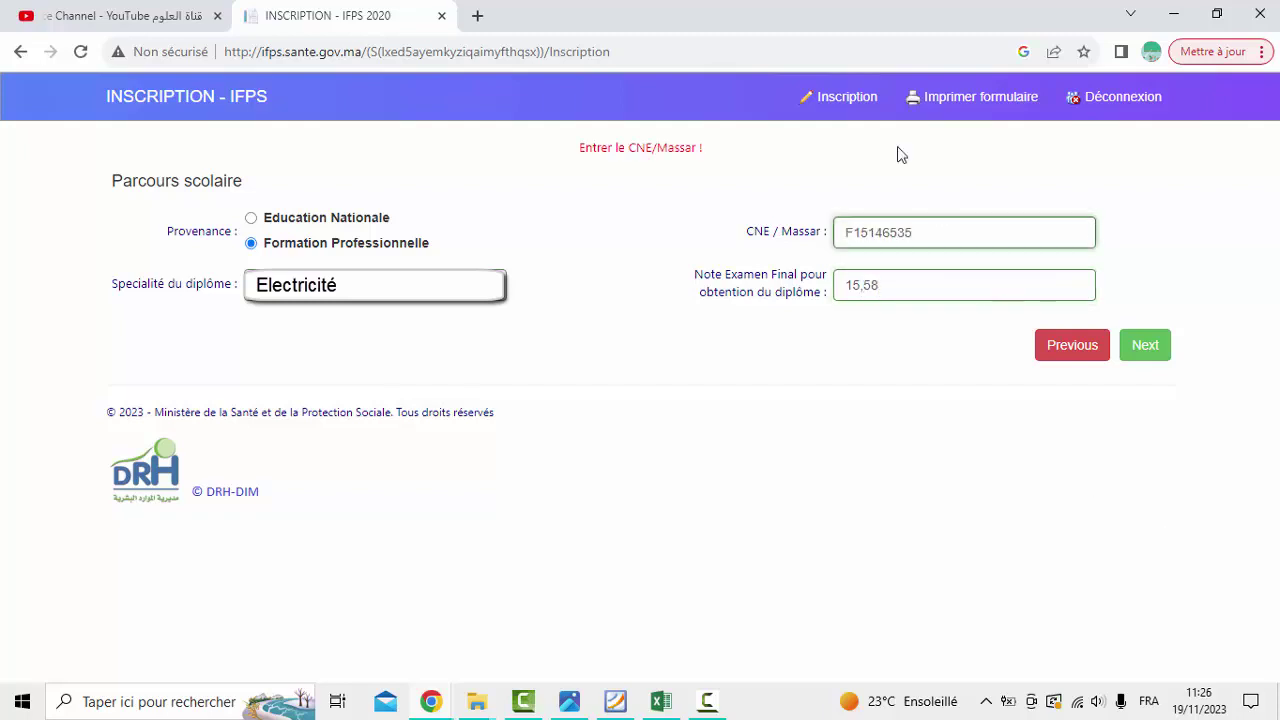
pyautogui.tripleClick(792, 241)
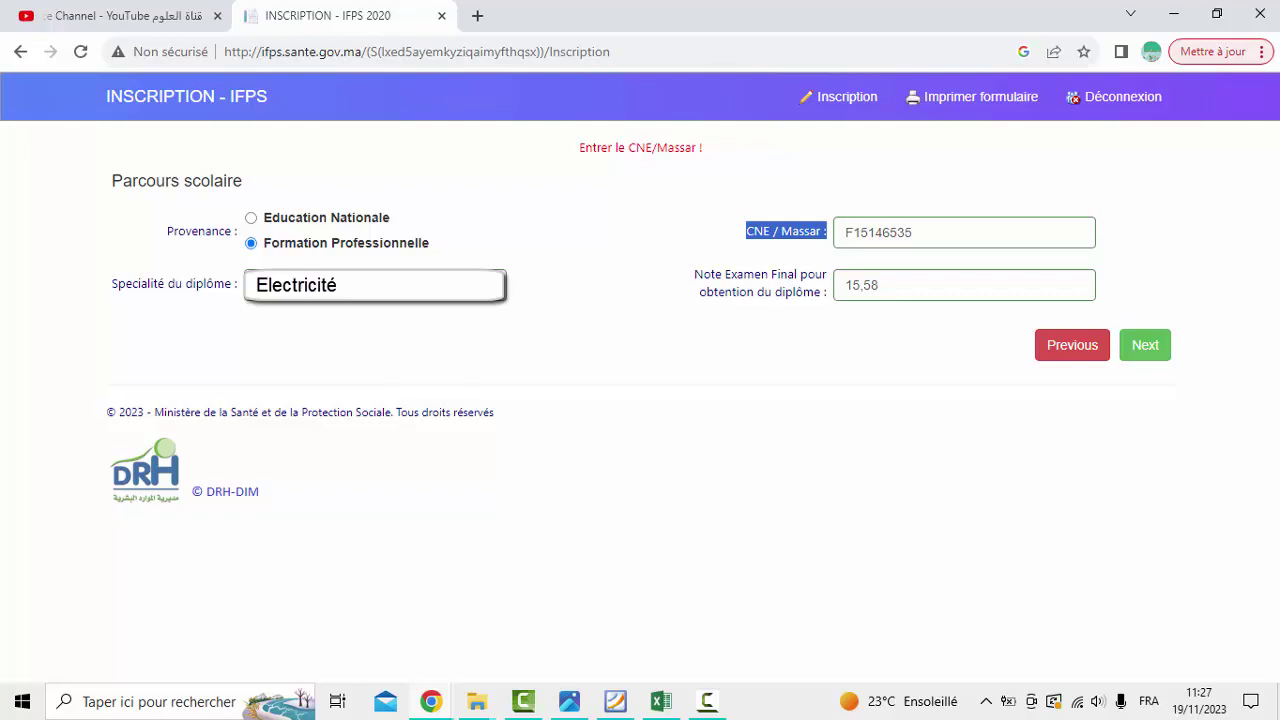
# Verify the entered CNE / Massar number and proceed to the Choix de l'étudiant page
pyautogui.doubleClick(858, 222)
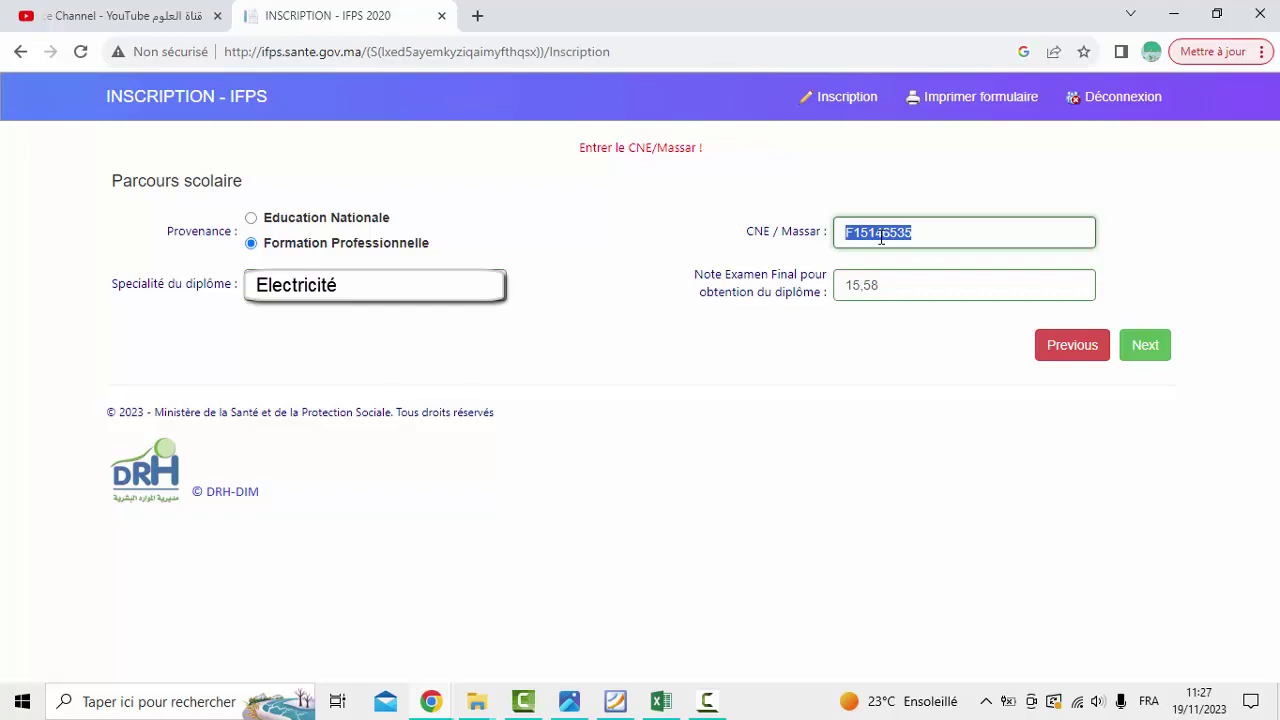
pyautogui.click(880, 237)
pyautogui.doubleClick(880, 237)
pyautogui.click(1145, 345)
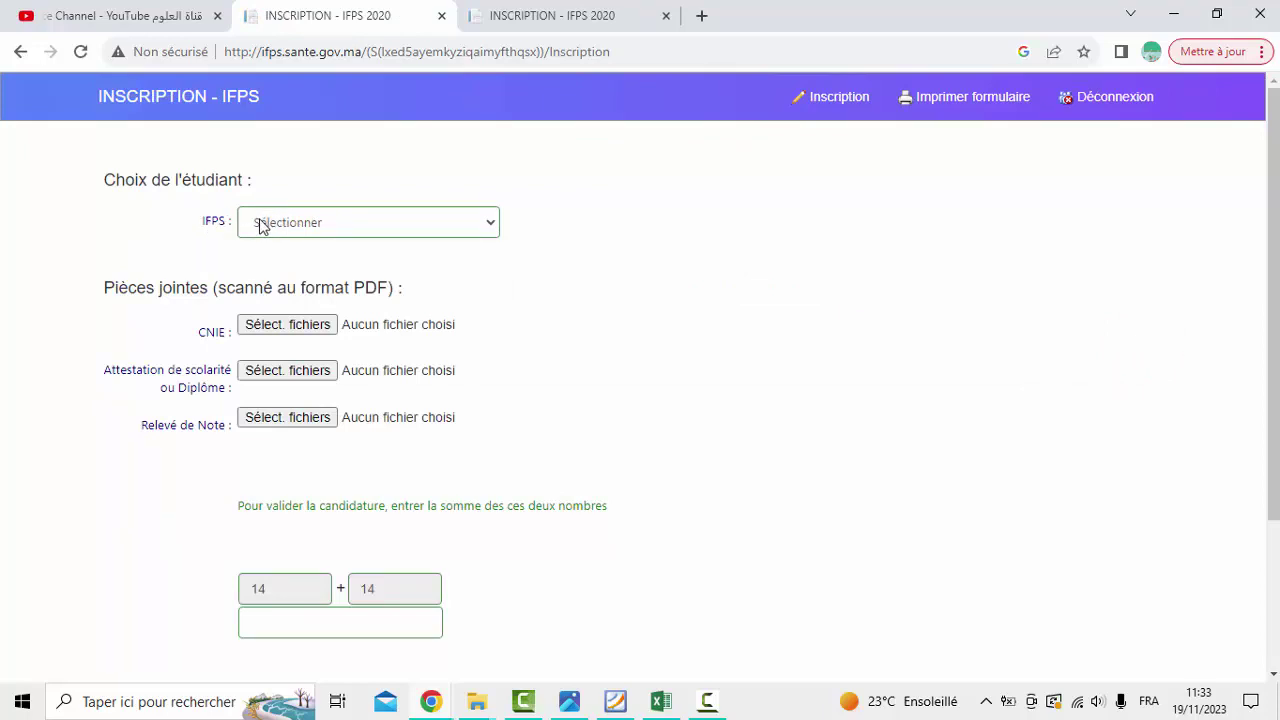
# Check the city list on the personal-data form, then return to the IFPS choice page
pyautogui.click(259, 226)
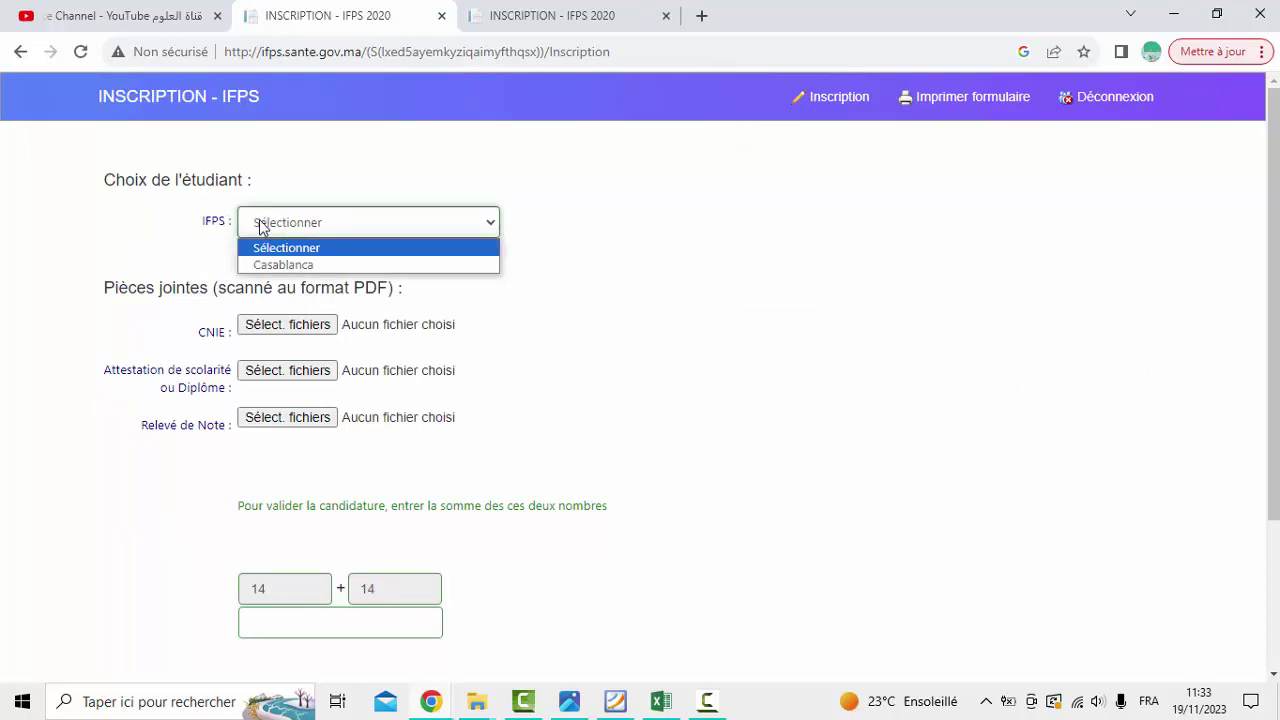
pyautogui.click(545, 14)
pyautogui.click(565, 385)
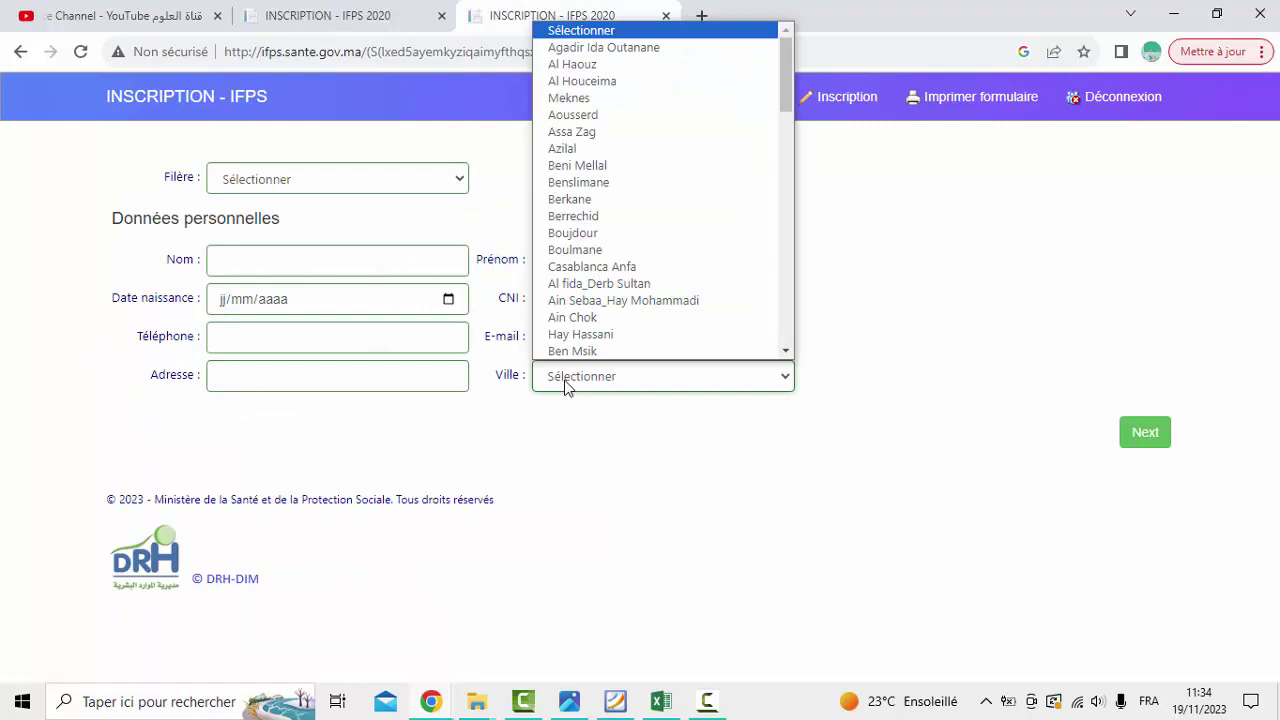
pyautogui.click(565, 385)
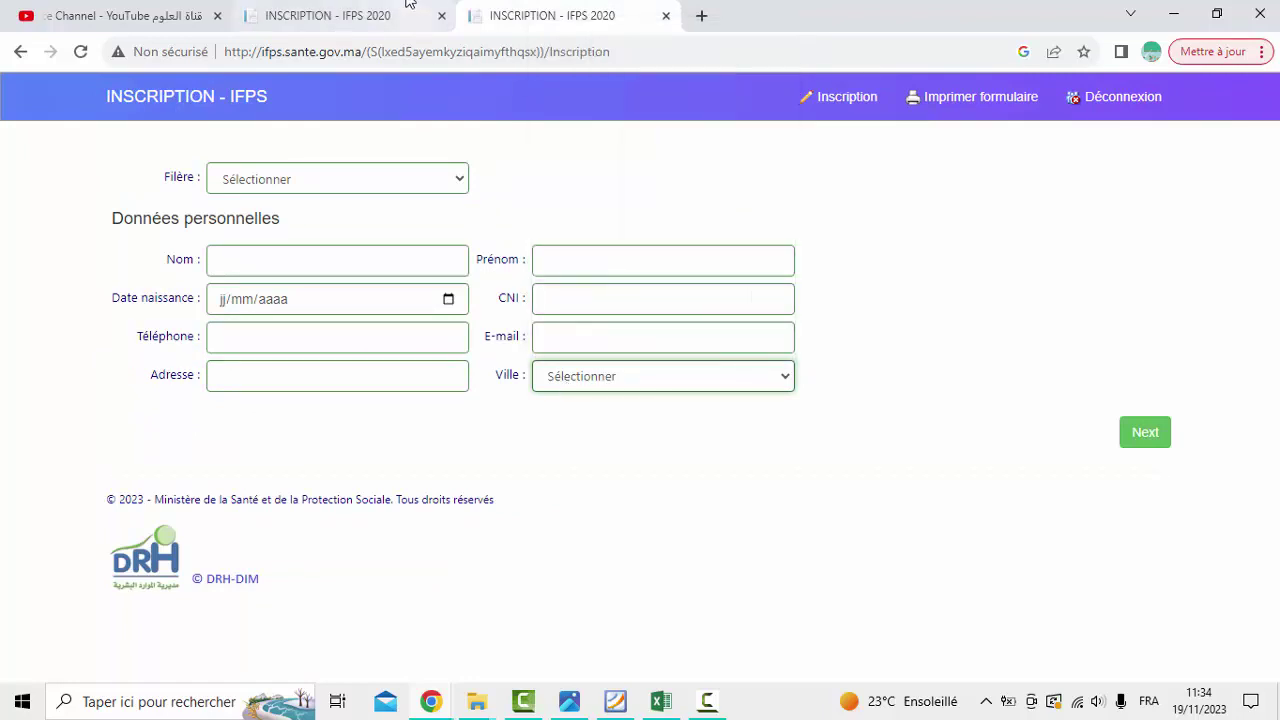
pyautogui.click(362, 12)
# Choose Casablanca as the IFPS and answer the sum check with 28
pyautogui.click(308, 224)
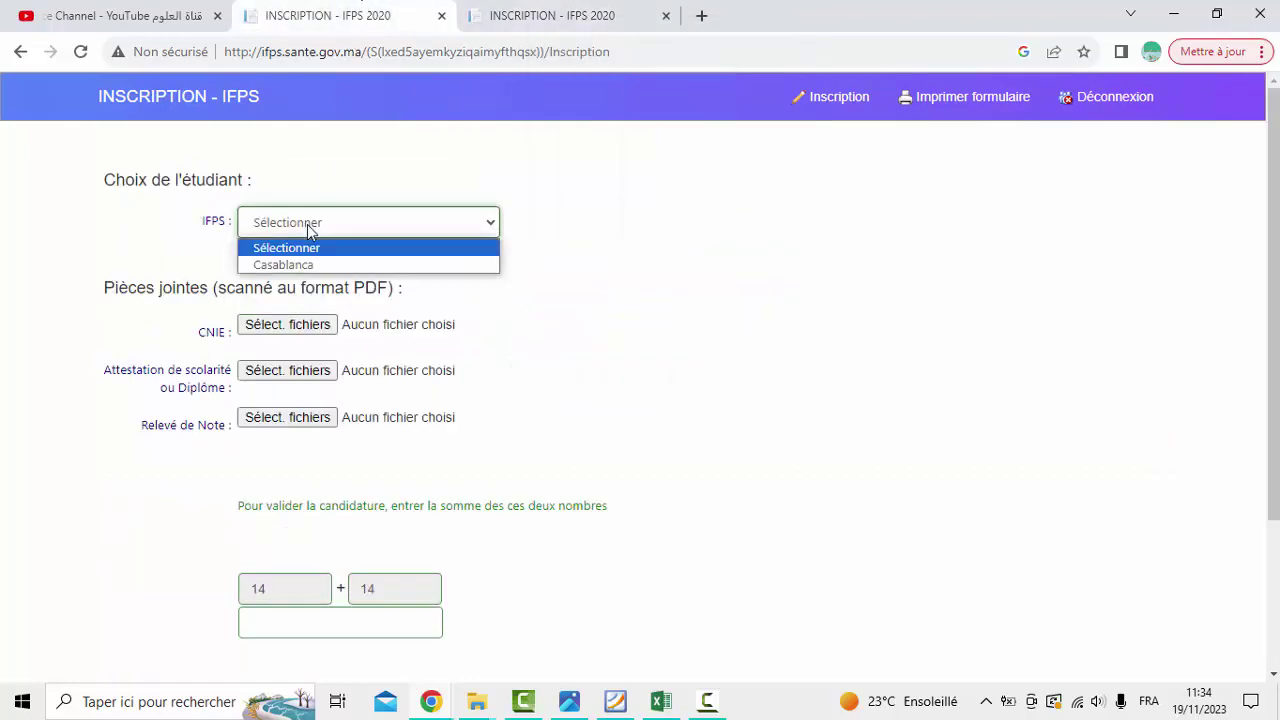
pyautogui.click(303, 266)
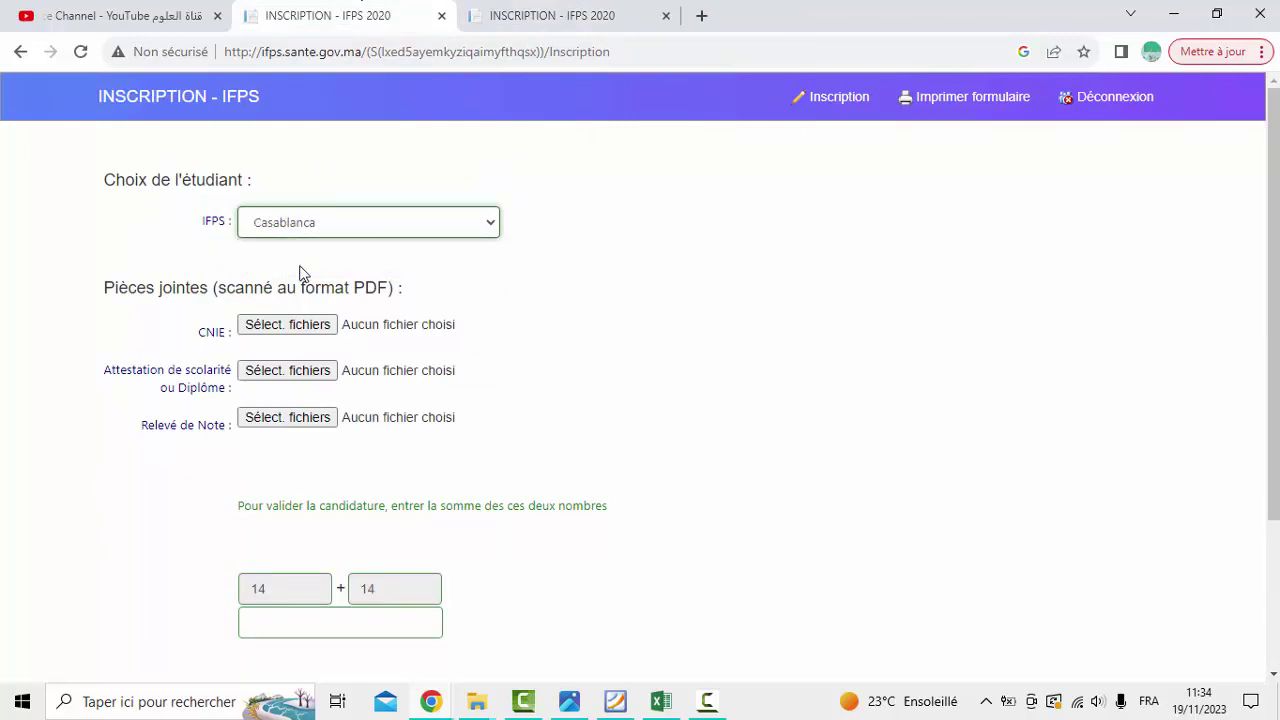
pyautogui.write('28')
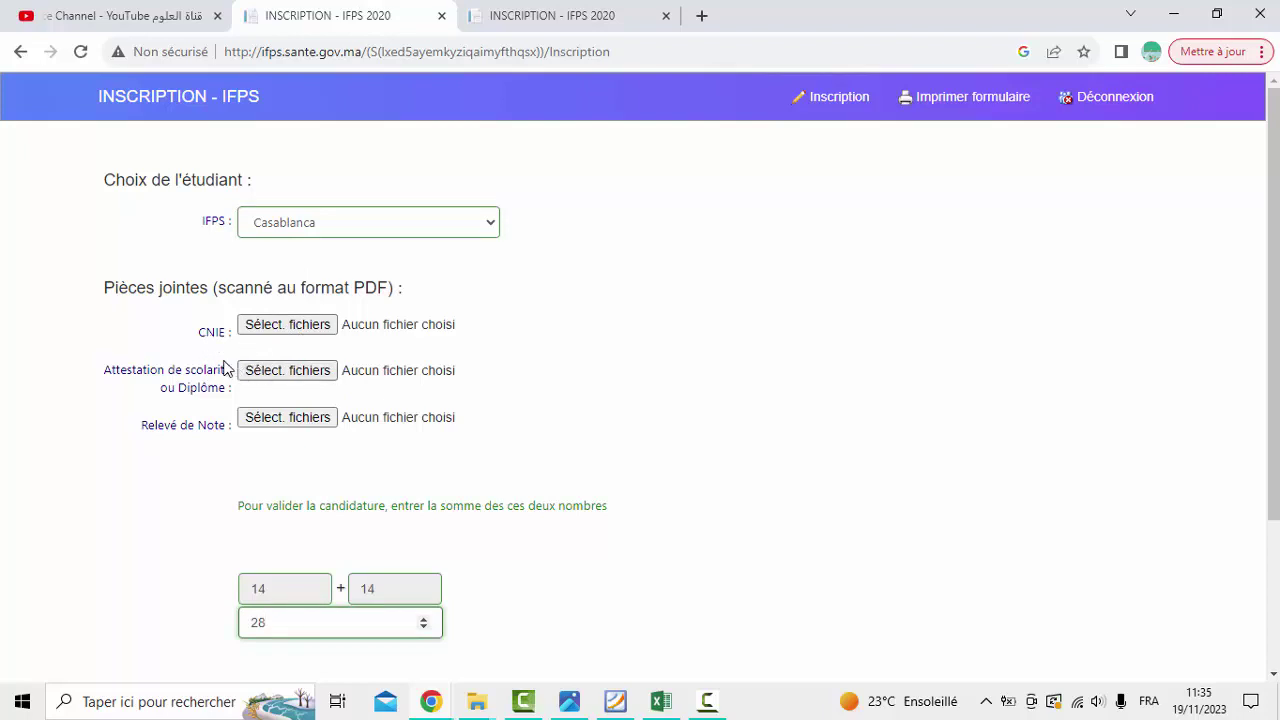
pyautogui.click(125, 8)
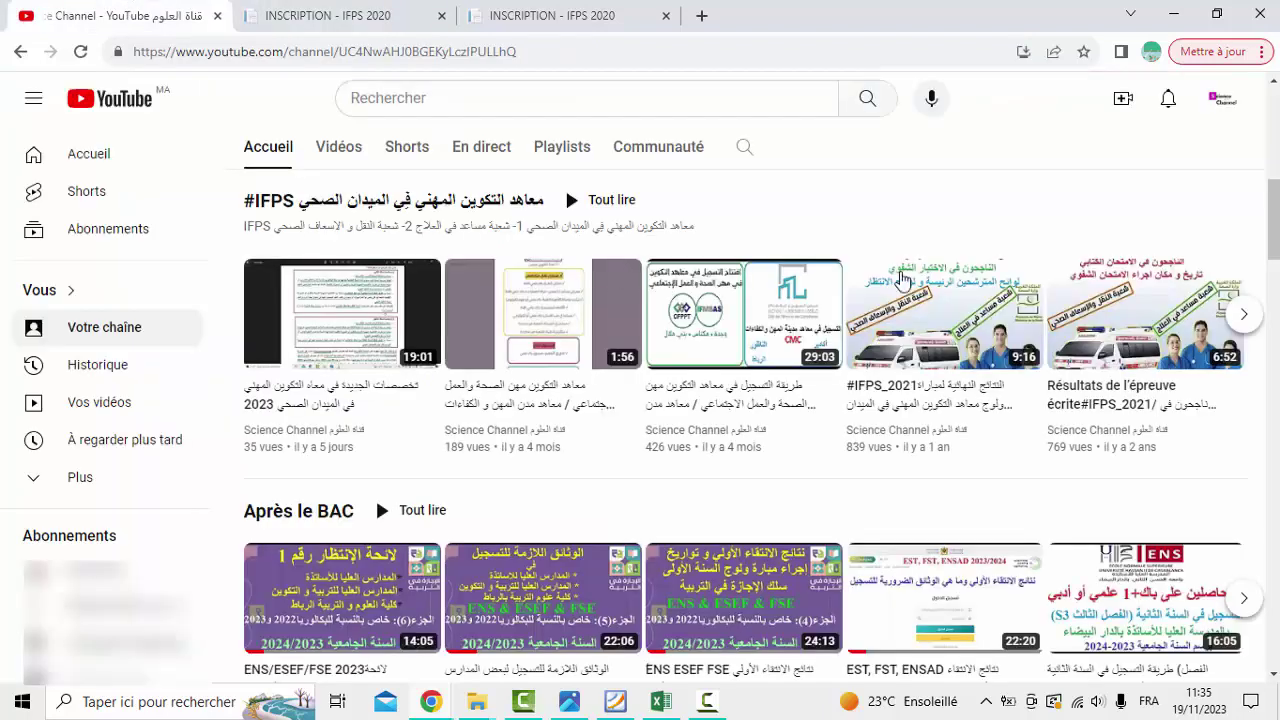
# Show the channel's Vidéos list and scroll to the 5:43 JPG-to-PDF tutorial
pyautogui.scroll(4, 857, 567)
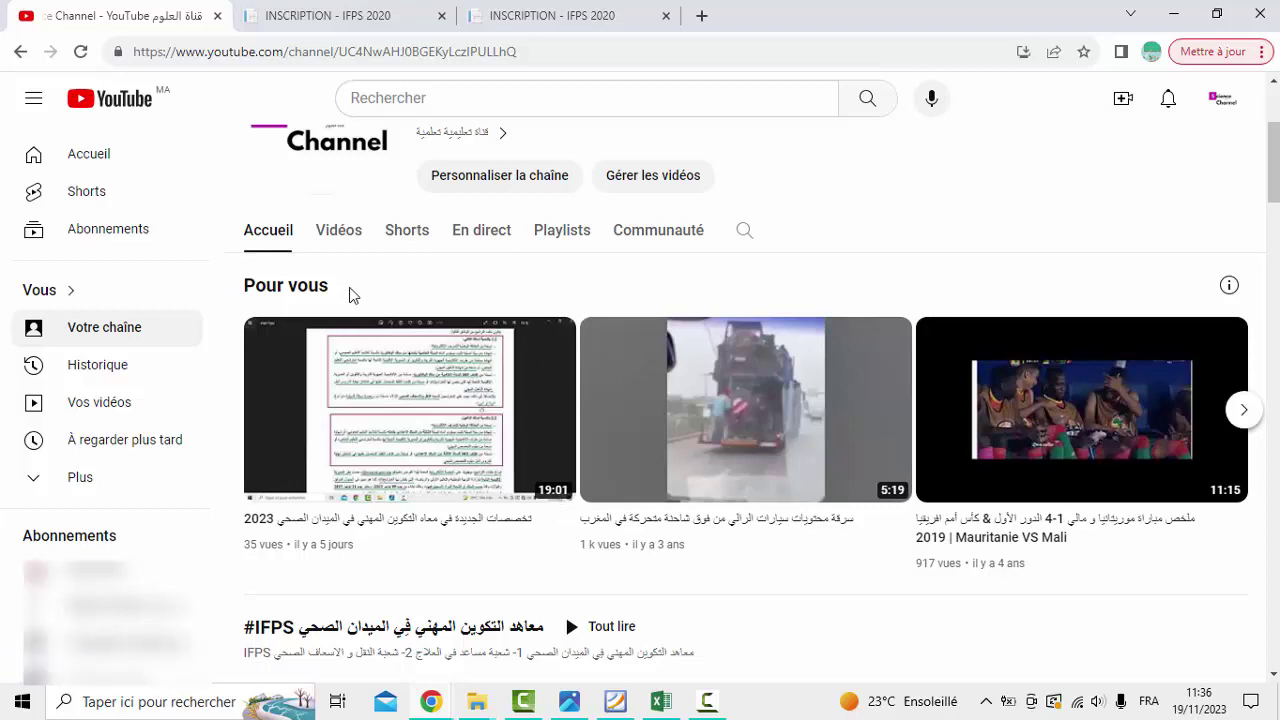
pyautogui.click(340, 231)
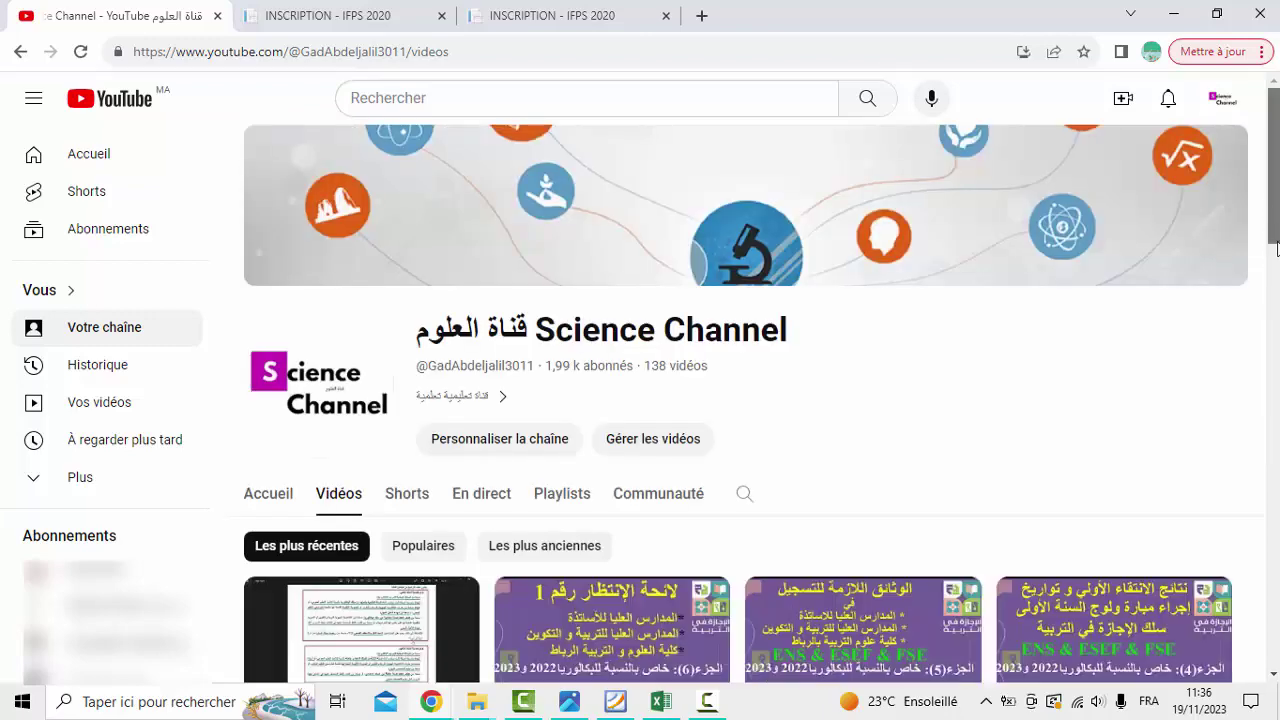
pyautogui.moveTo(1272, 205); pyautogui.dragTo(1272, 481)
pyautogui.scroll(-9, 1276, 418)
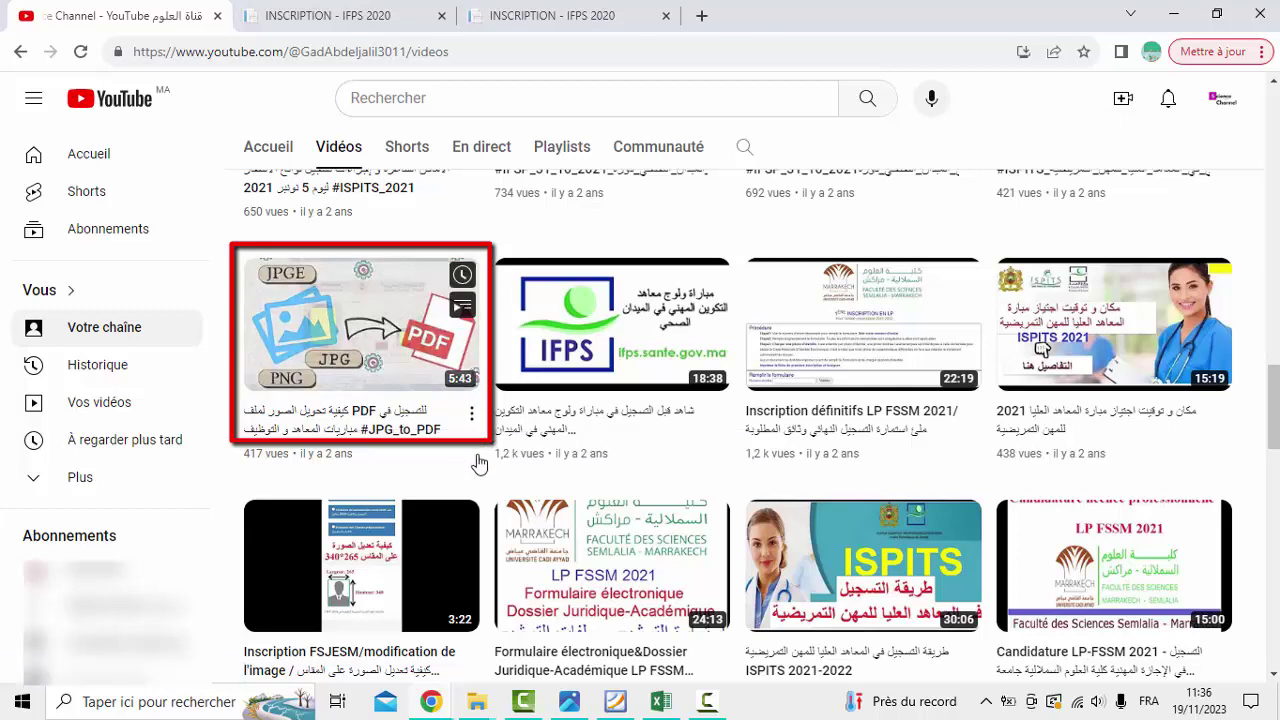
# Return to the IFPS registration tab and scroll to the PDF attachment section
pyautogui.click(380, 14)
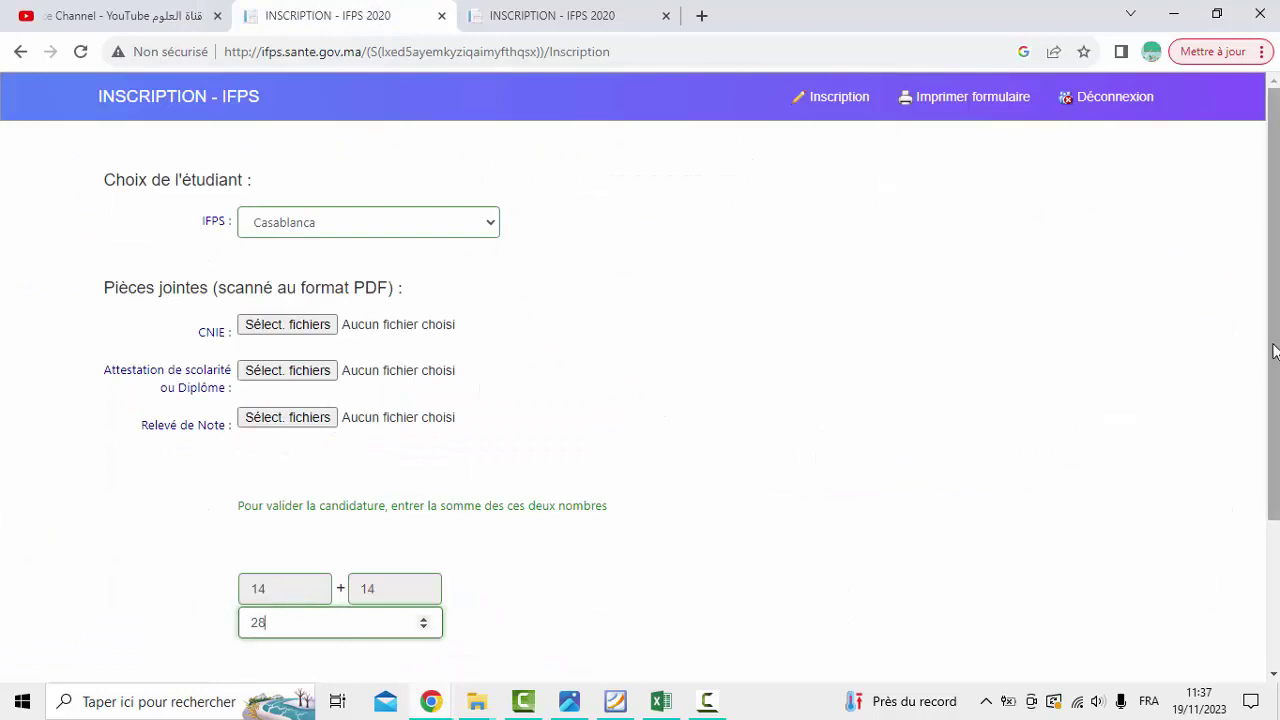
pyautogui.scroll(-2, 1274, 350)
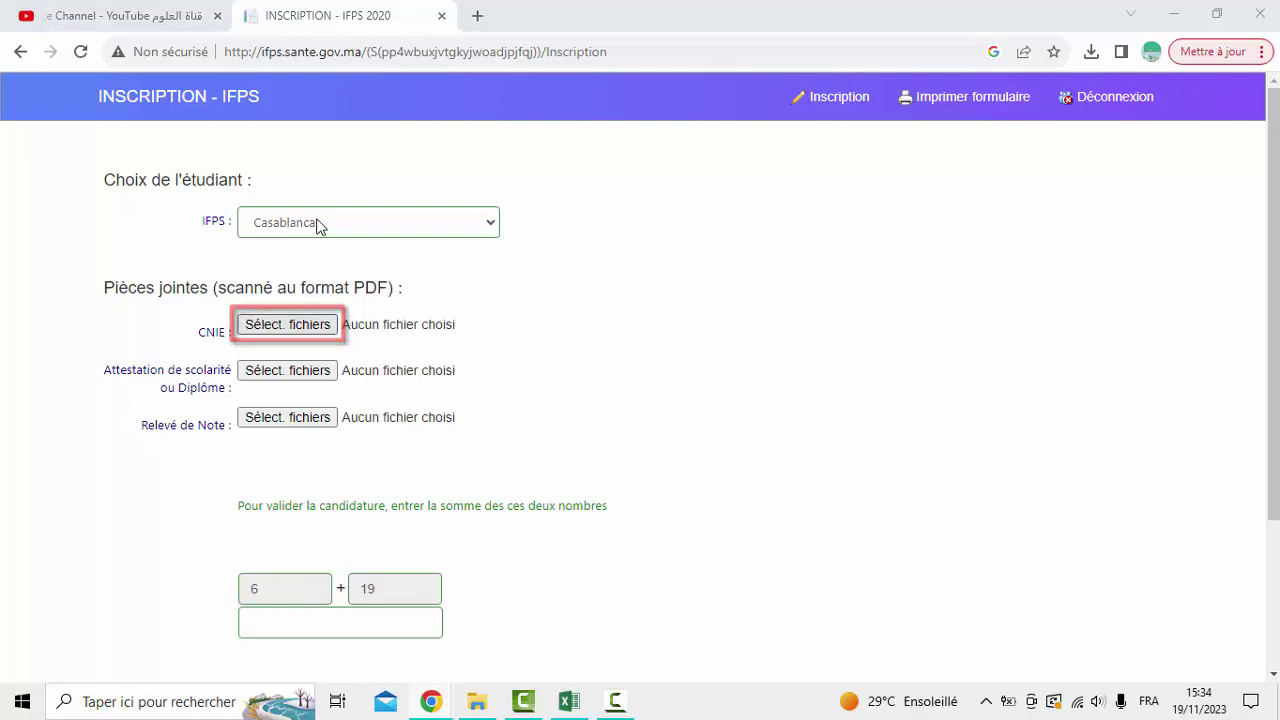
# Attach the CNI PDF from the Documents folder as the identity card document
pyautogui.click(287, 324)
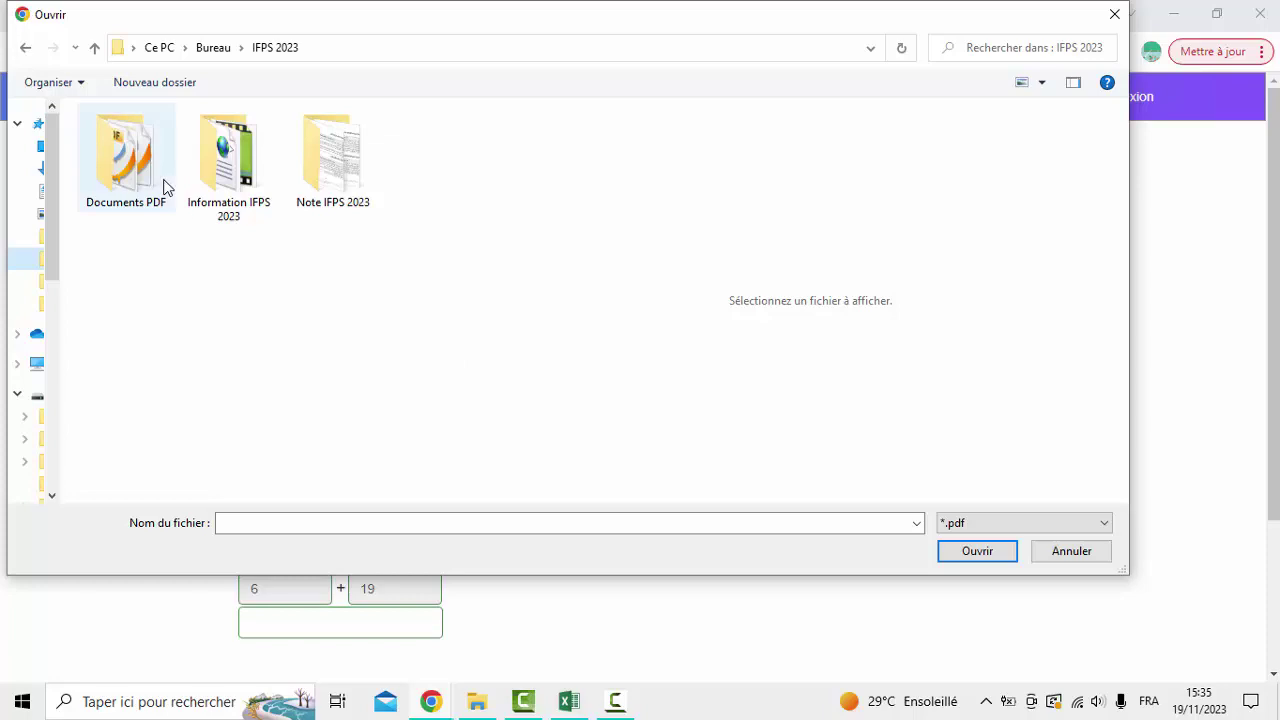
pyautogui.doubleClick(165, 188)
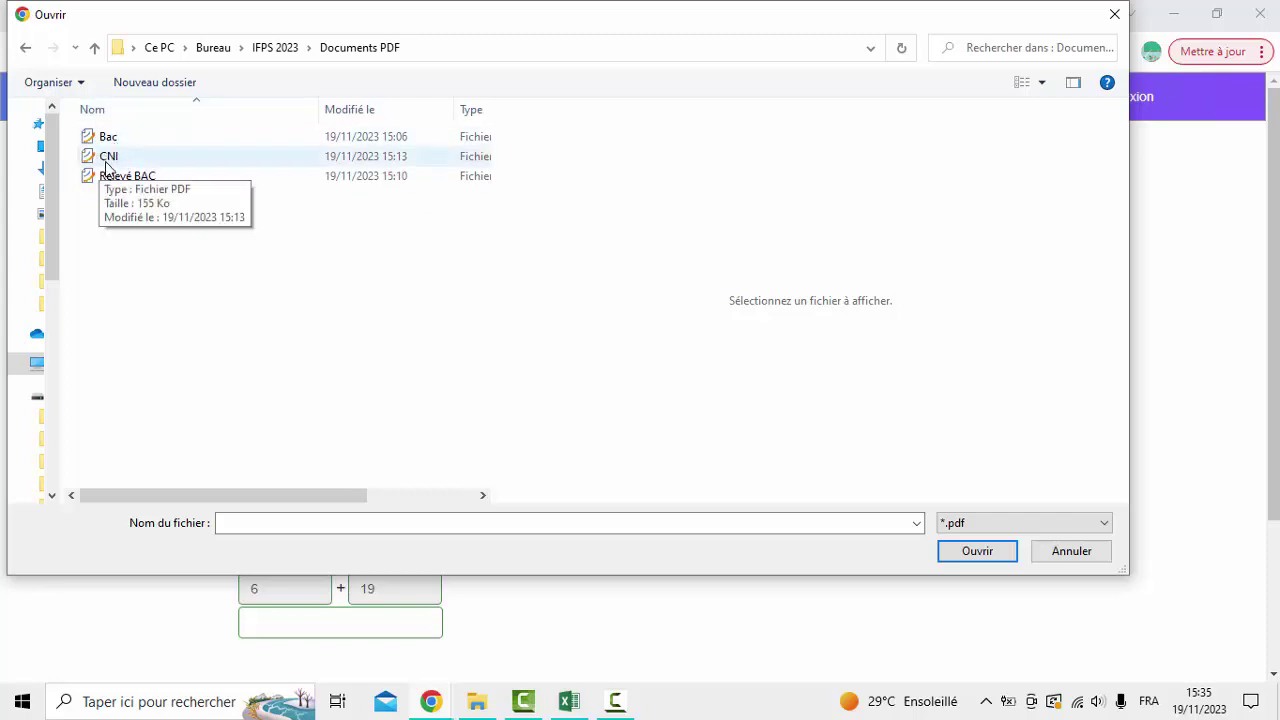
pyautogui.click(106, 160)
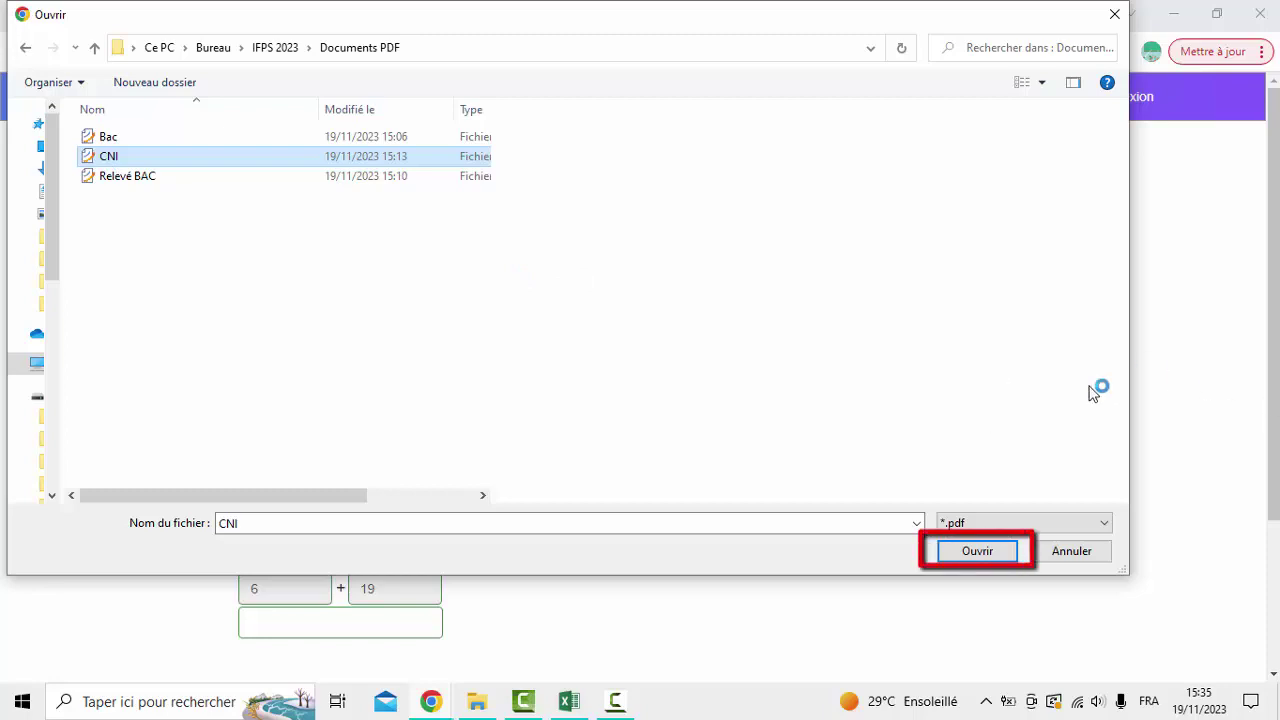
pyautogui.click(977, 552)
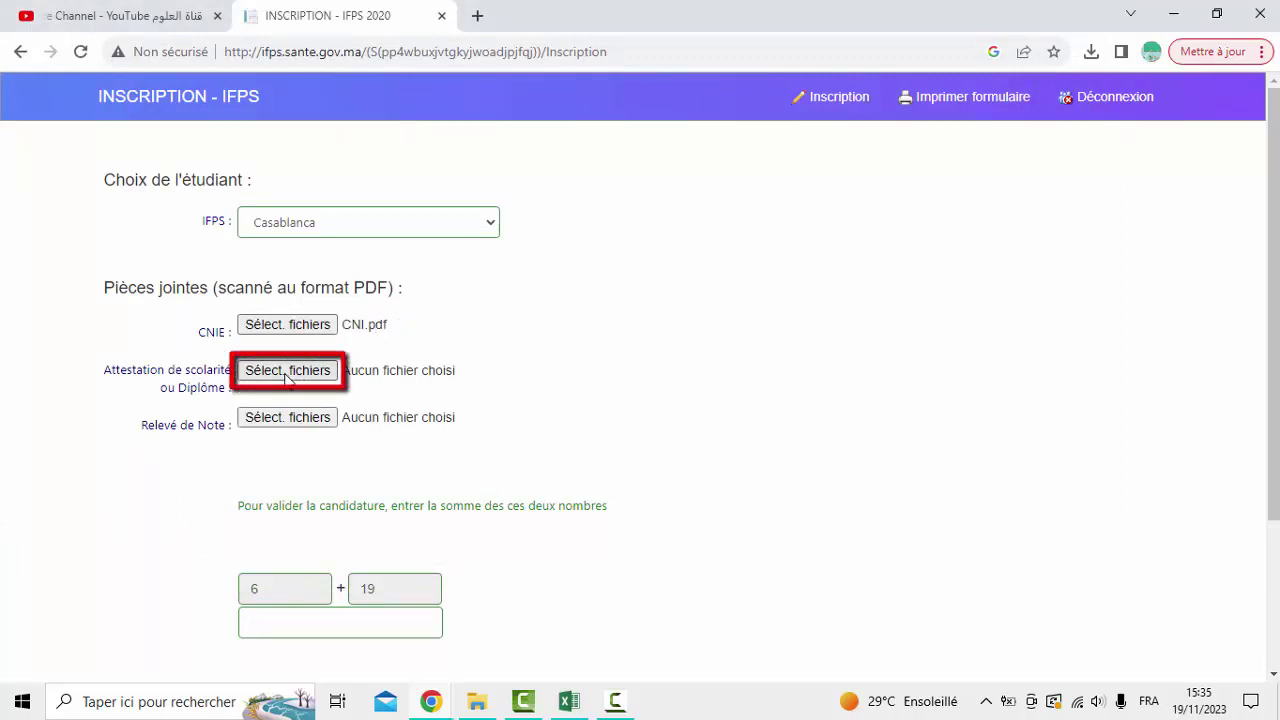
# Attach Bac.pdf as the diploma and the Relevé BAC PDF as the transcript
pyautogui.click(287, 376)
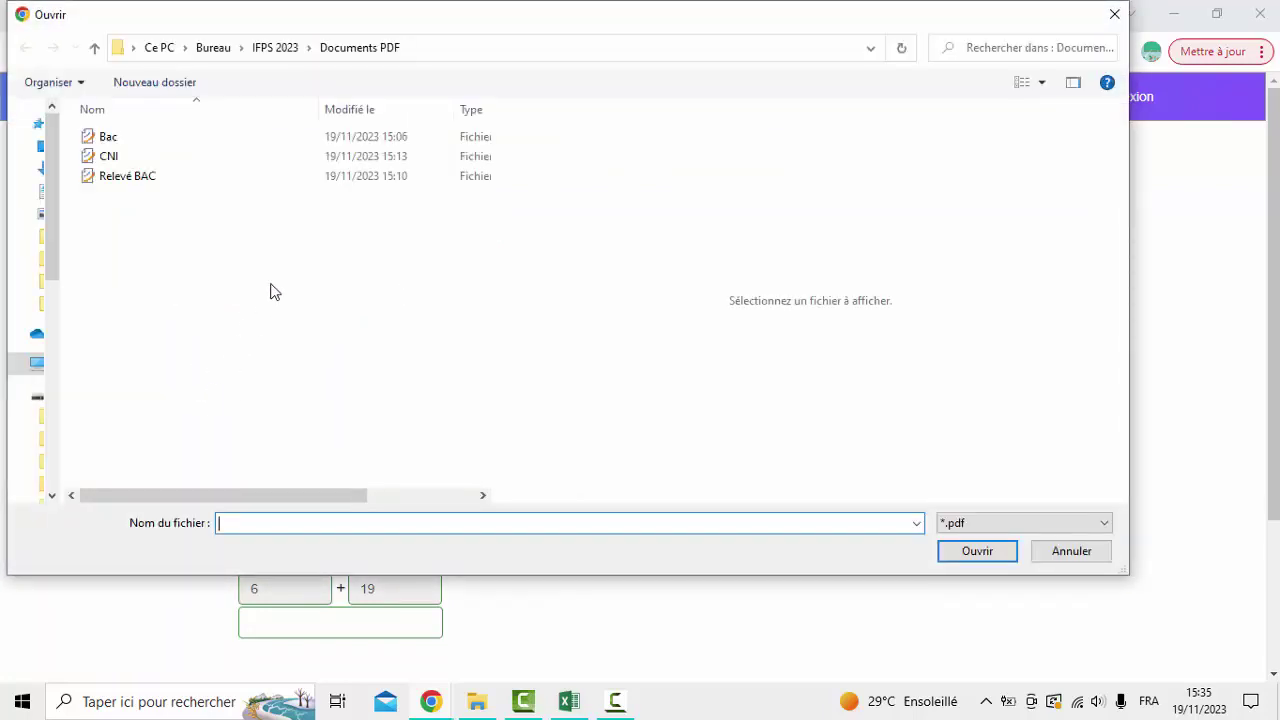
pyautogui.click(110, 138)
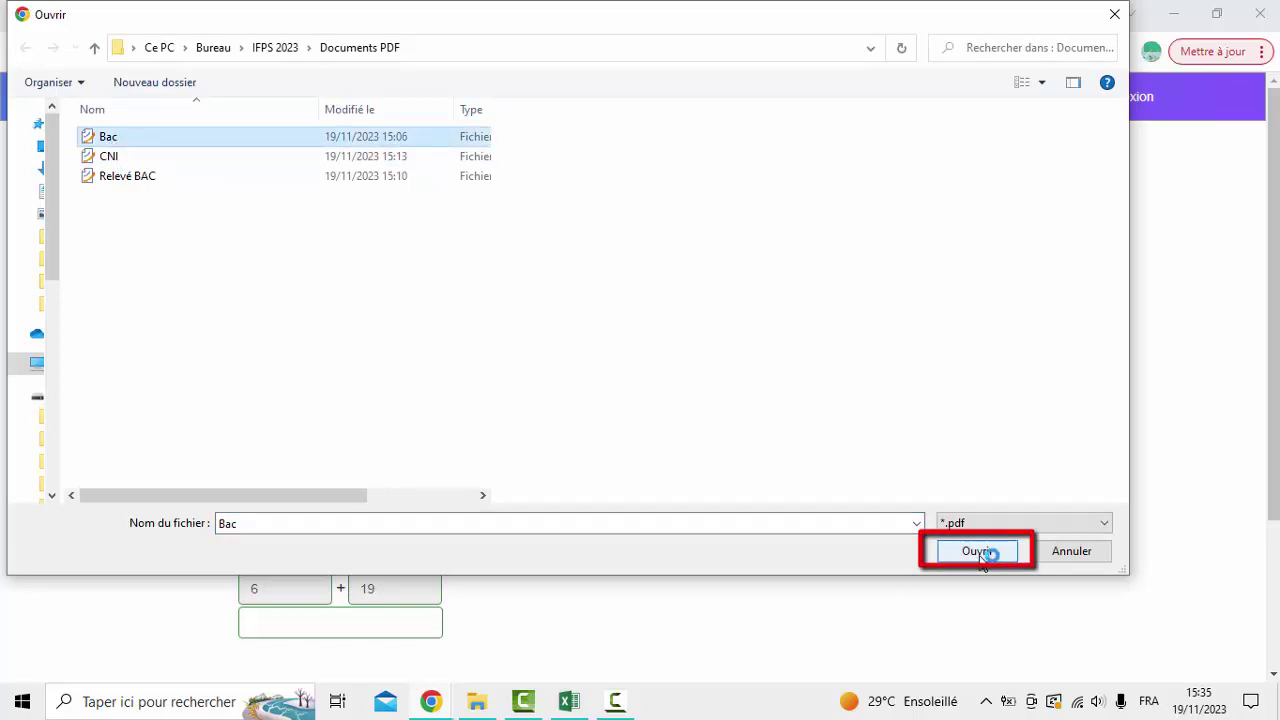
pyautogui.click(979, 552)
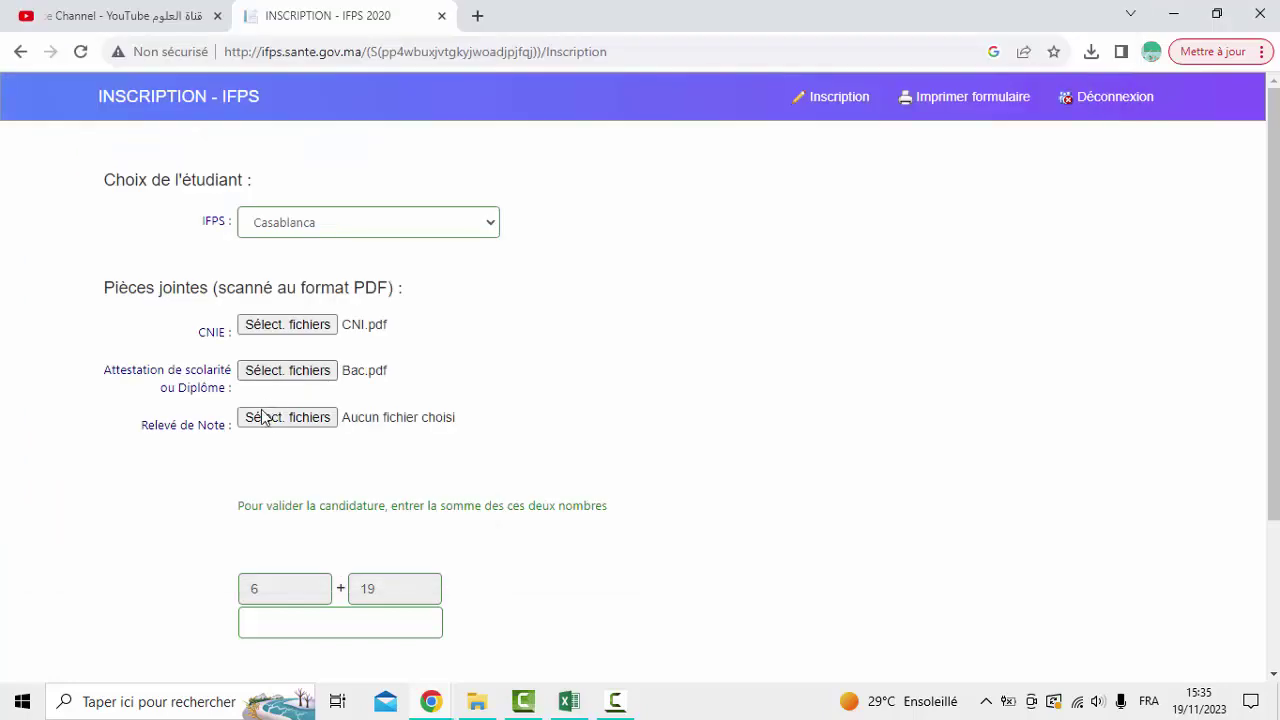
pyautogui.click(265, 418)
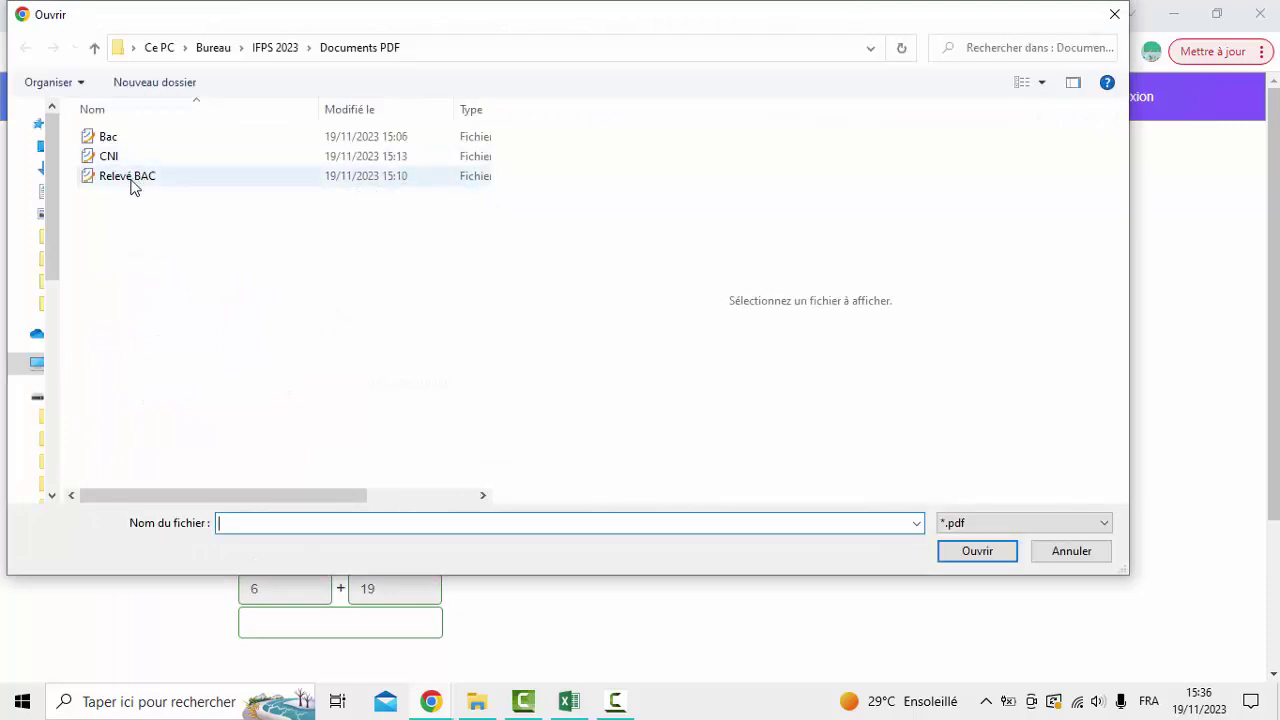
pyautogui.click(133, 187)
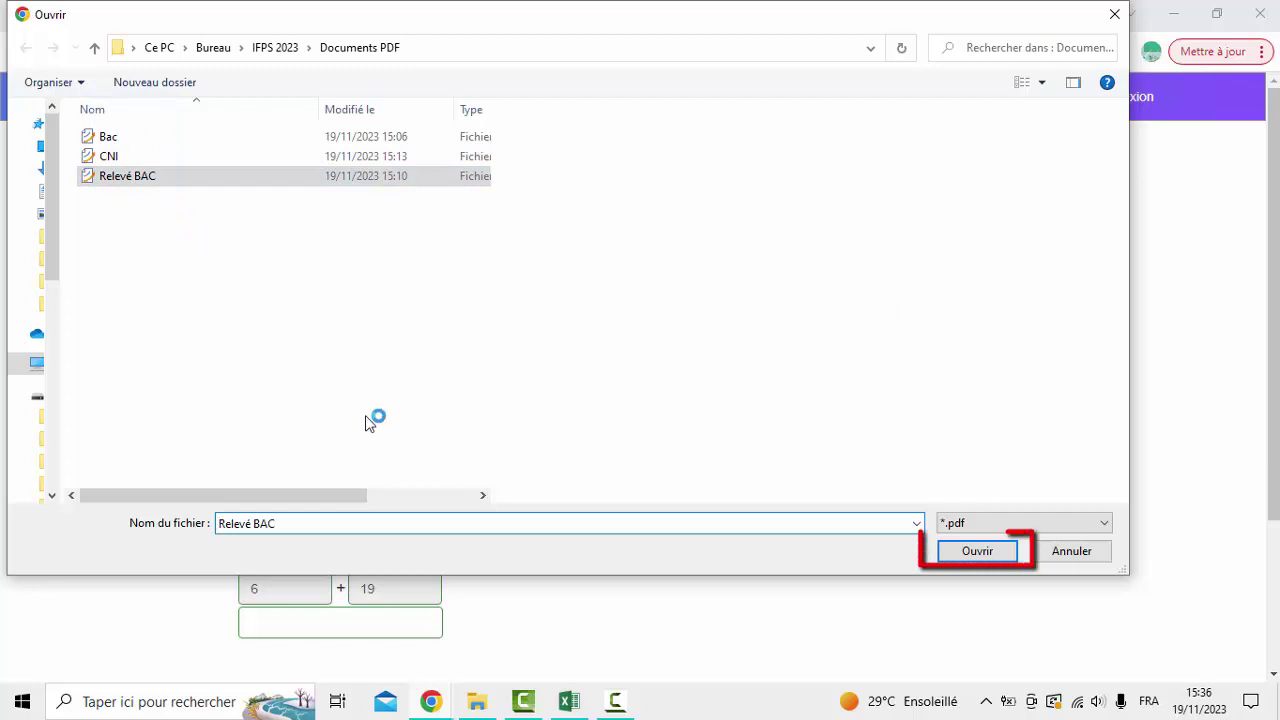
pyautogui.click(978, 553)
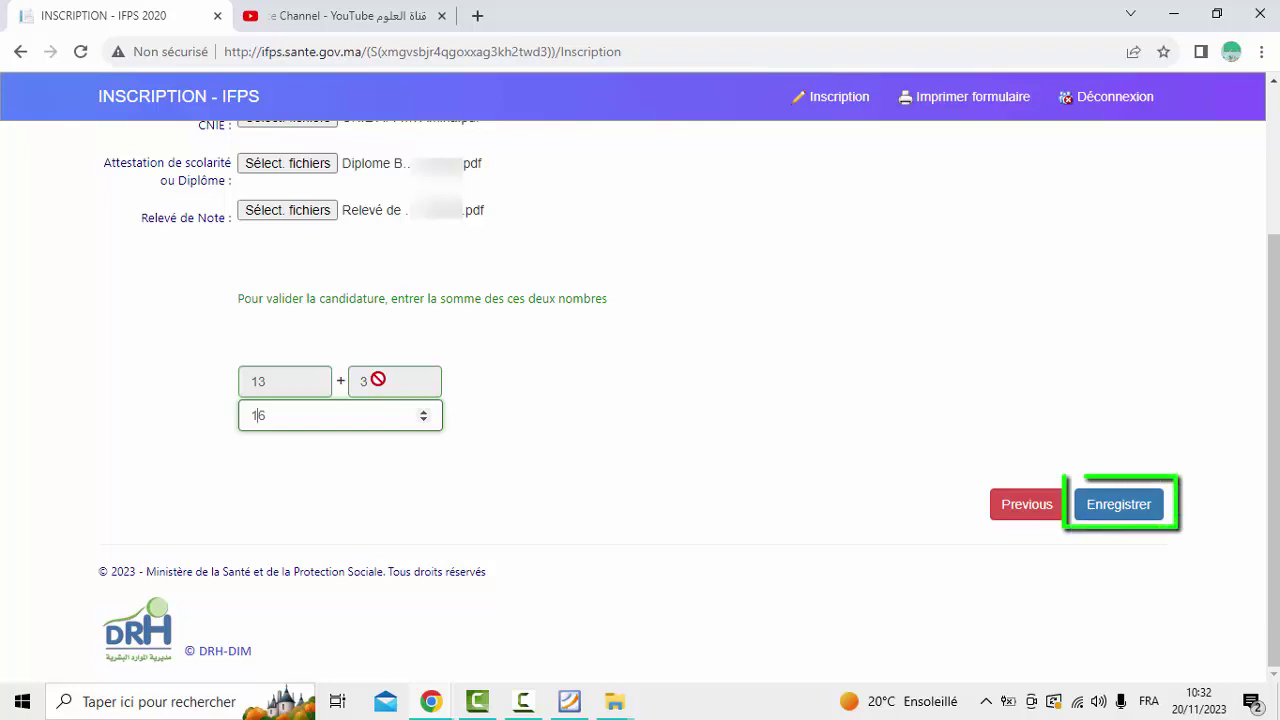
# Submit the application with Enregistrer to reach the 2023-2024 pre-registration printout
pyautogui.click(1119, 504)
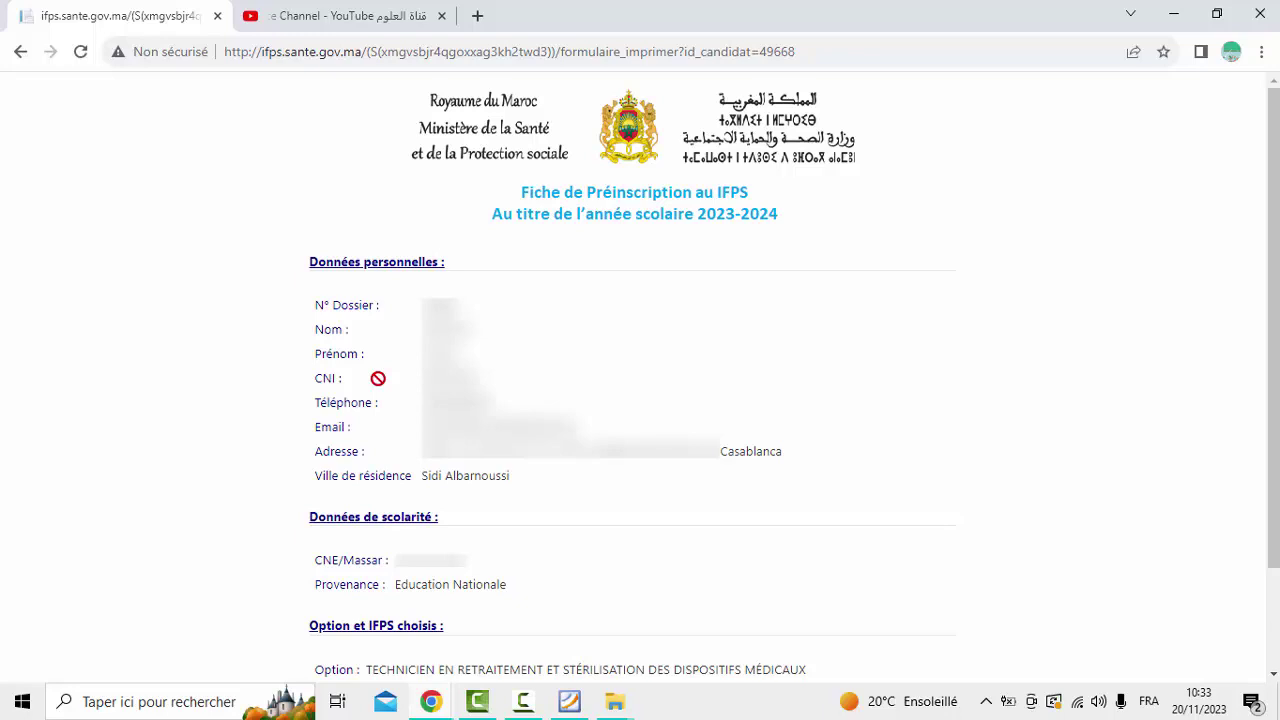
# Print the pre-registration form with the destination set to Enregistrer au format PDF
pyautogui.moveTo(366, 669); pyautogui.dragTo(808, 669)
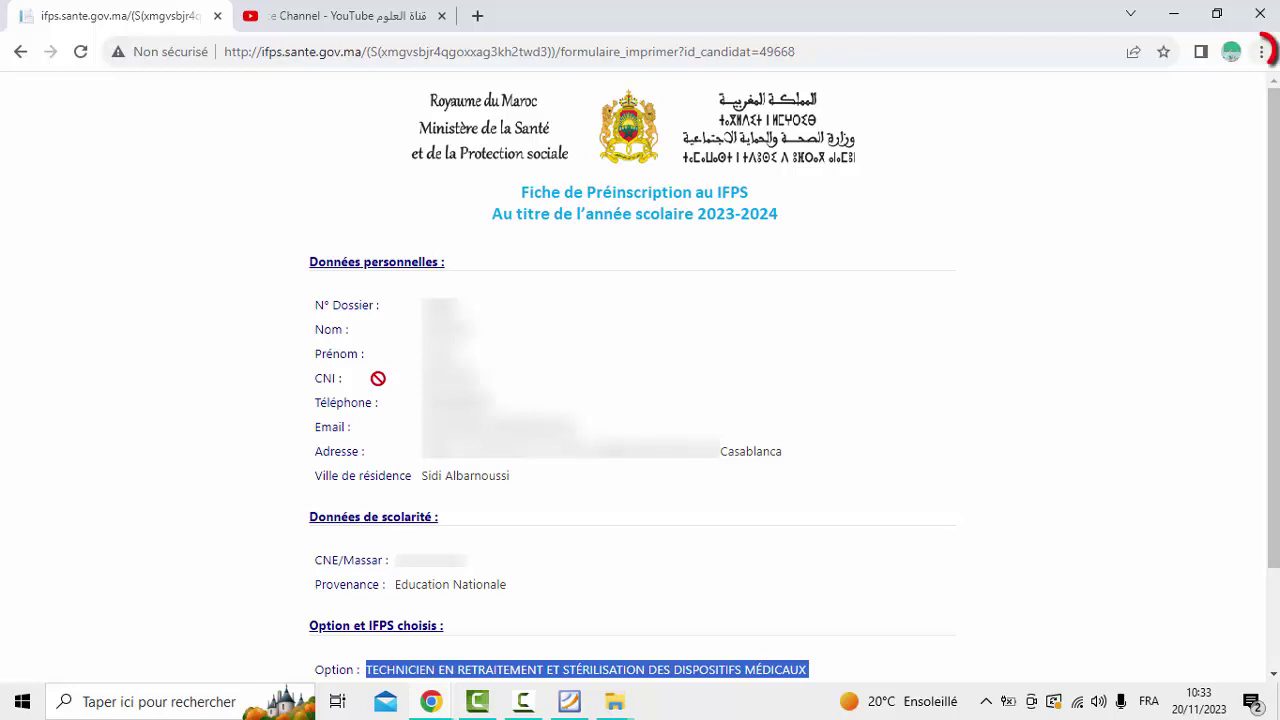
pyautogui.hotkey('alt', 'f')
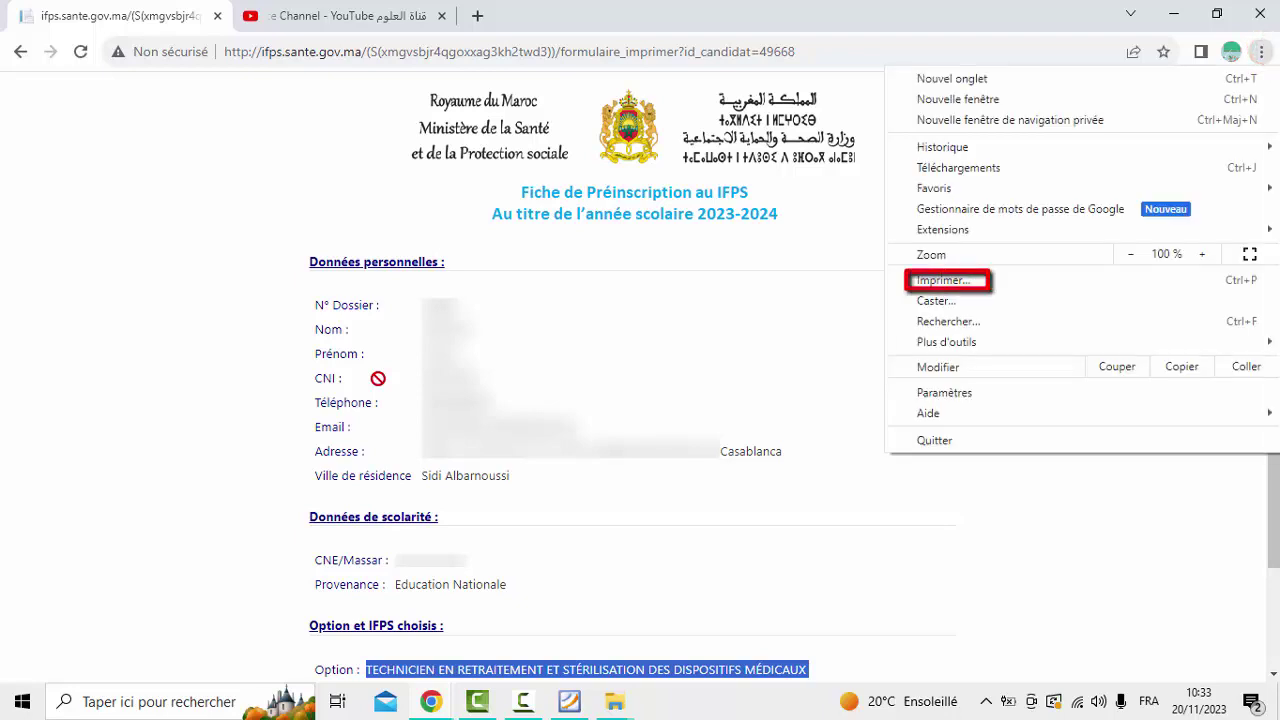
pyautogui.press('Return')
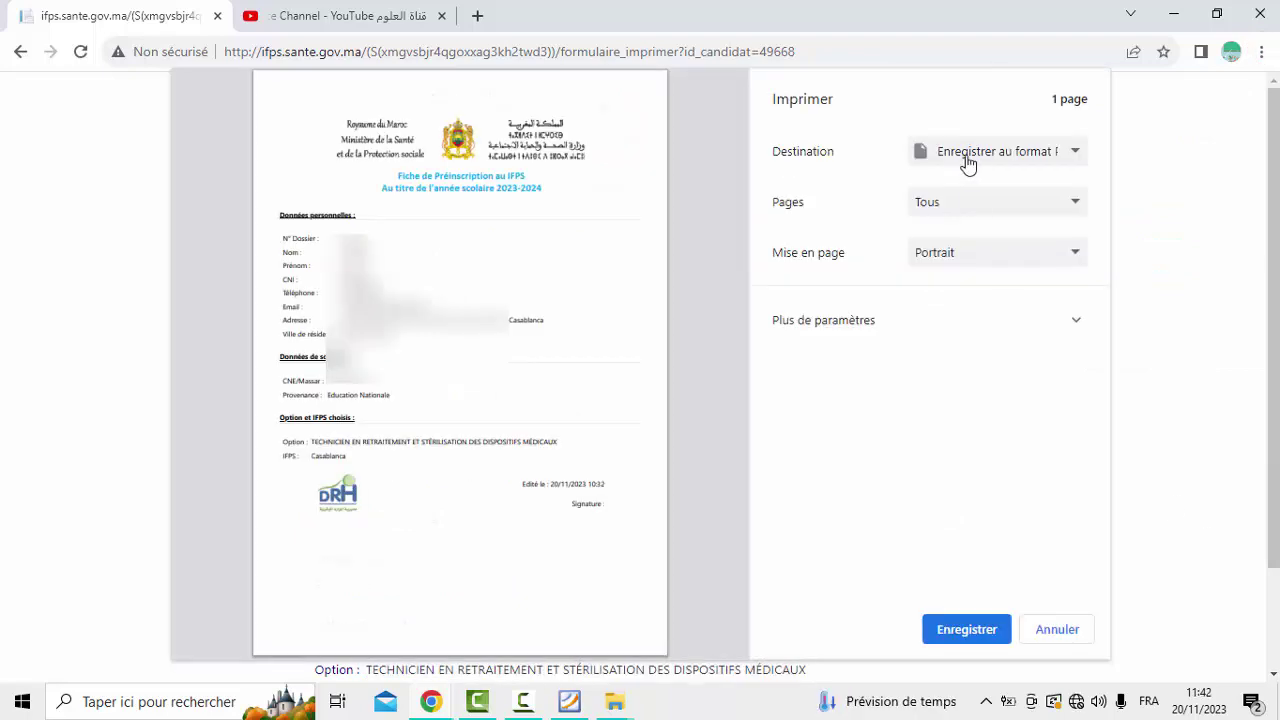
pyautogui.click(965, 163)
pyautogui.click(986, 193)
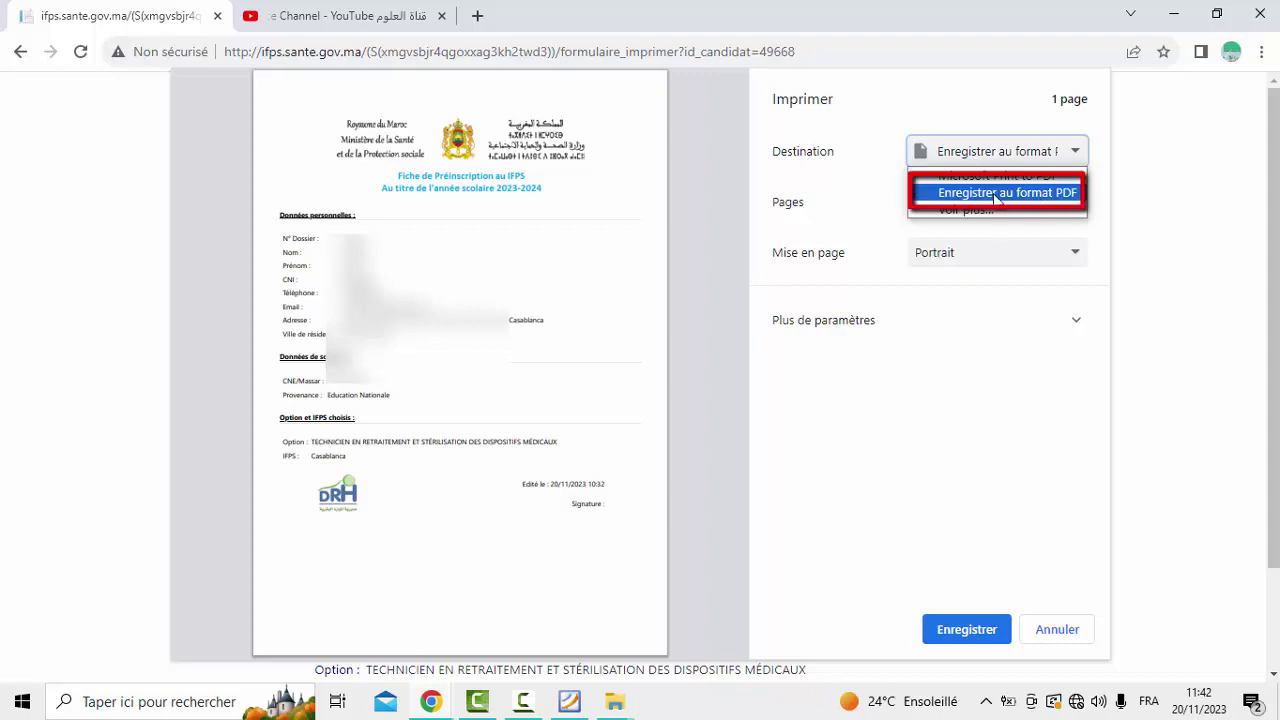
pyautogui.click(1037, 196)
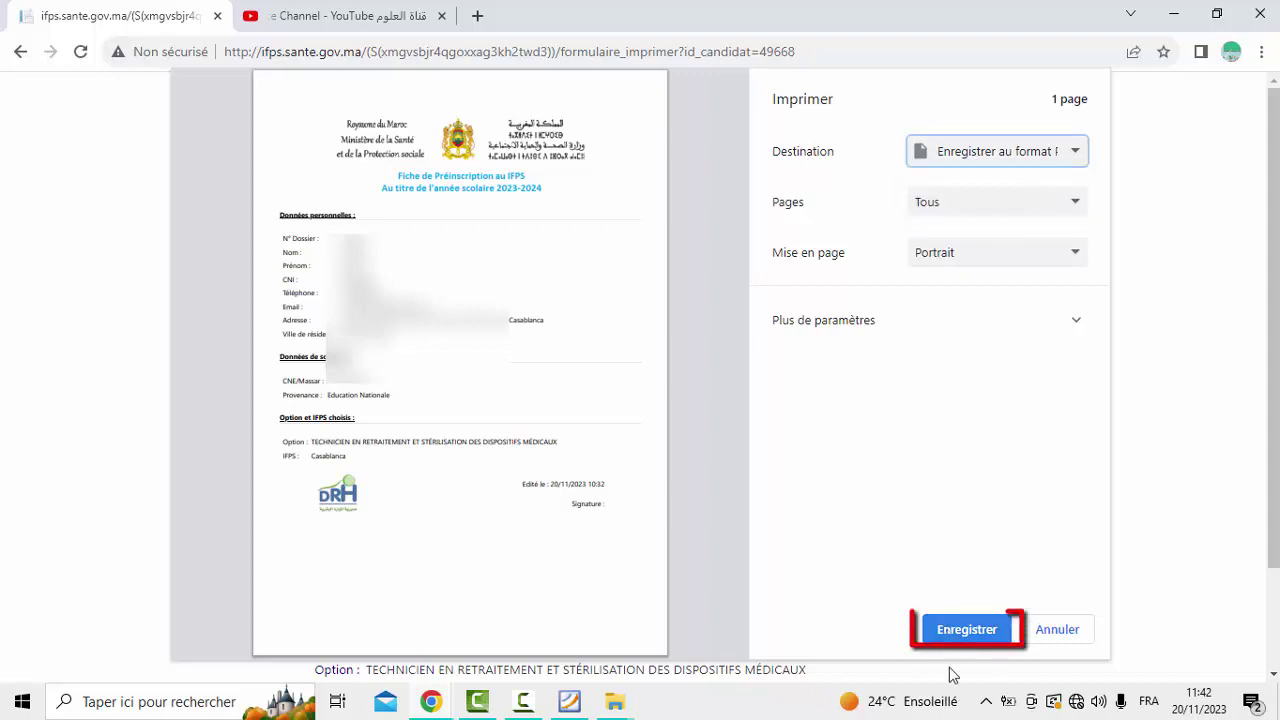
# Save it as formulaire_imprimer.pdf in IFPS 2023, replacing the existing copy
pyautogui.click(965, 634)
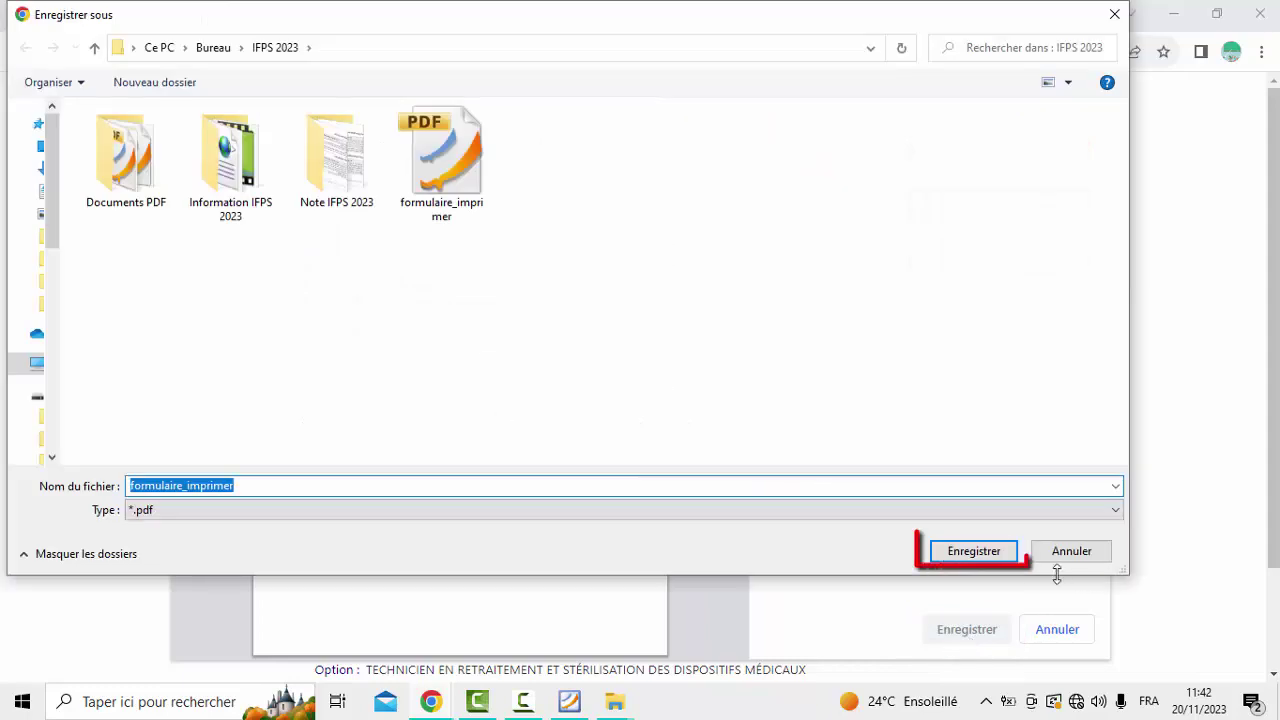
pyautogui.click(975, 551)
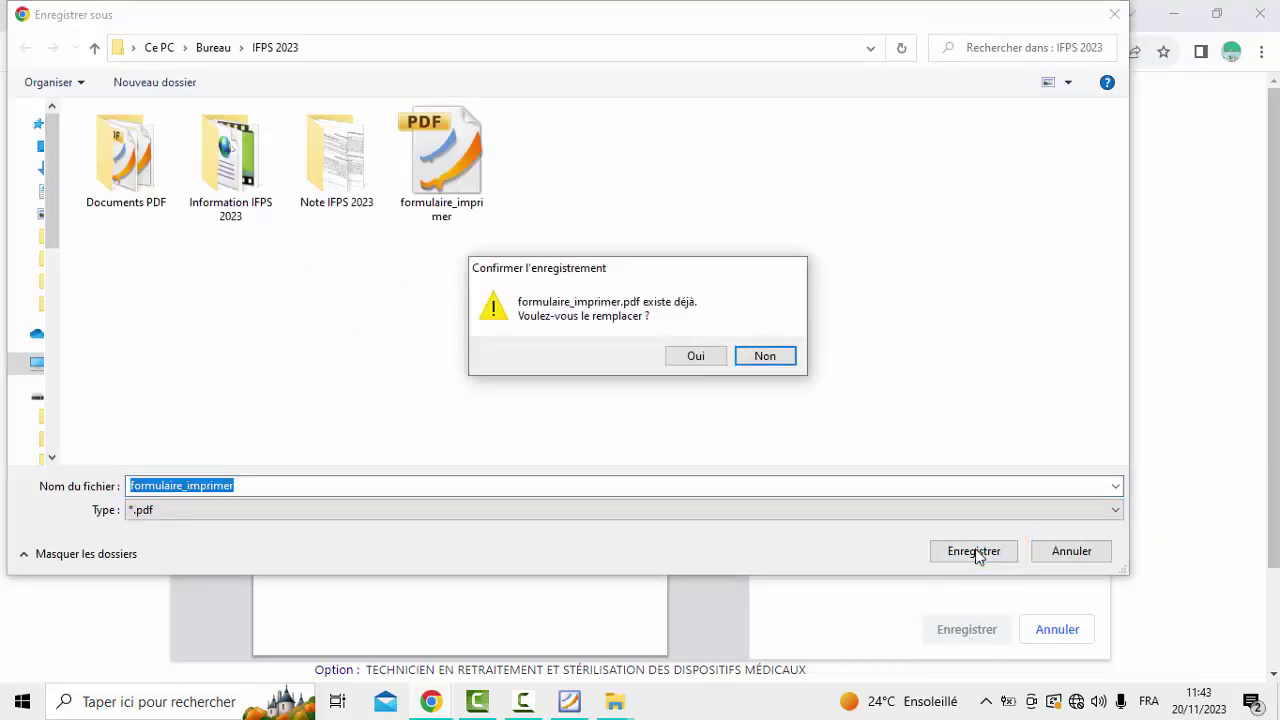
pyautogui.click(703, 350)
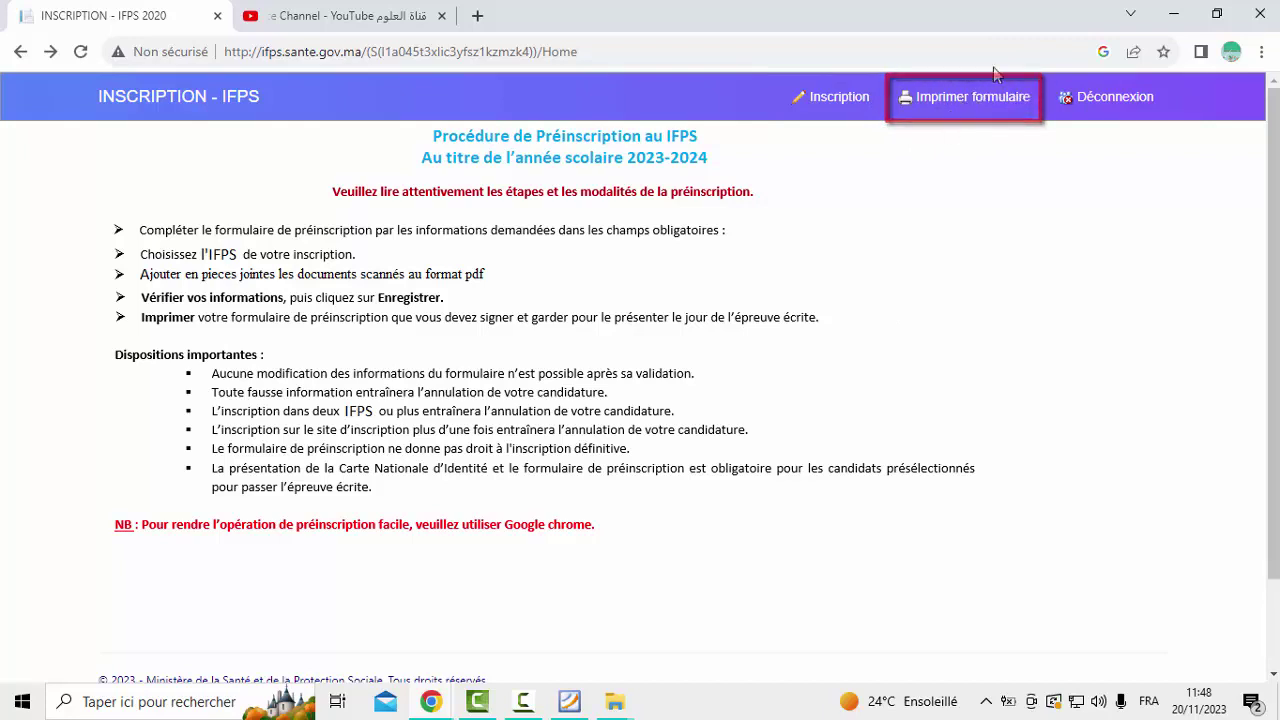
# Log in with the identity card number and birth date to reopen the printable form
pyautogui.click(980, 96)
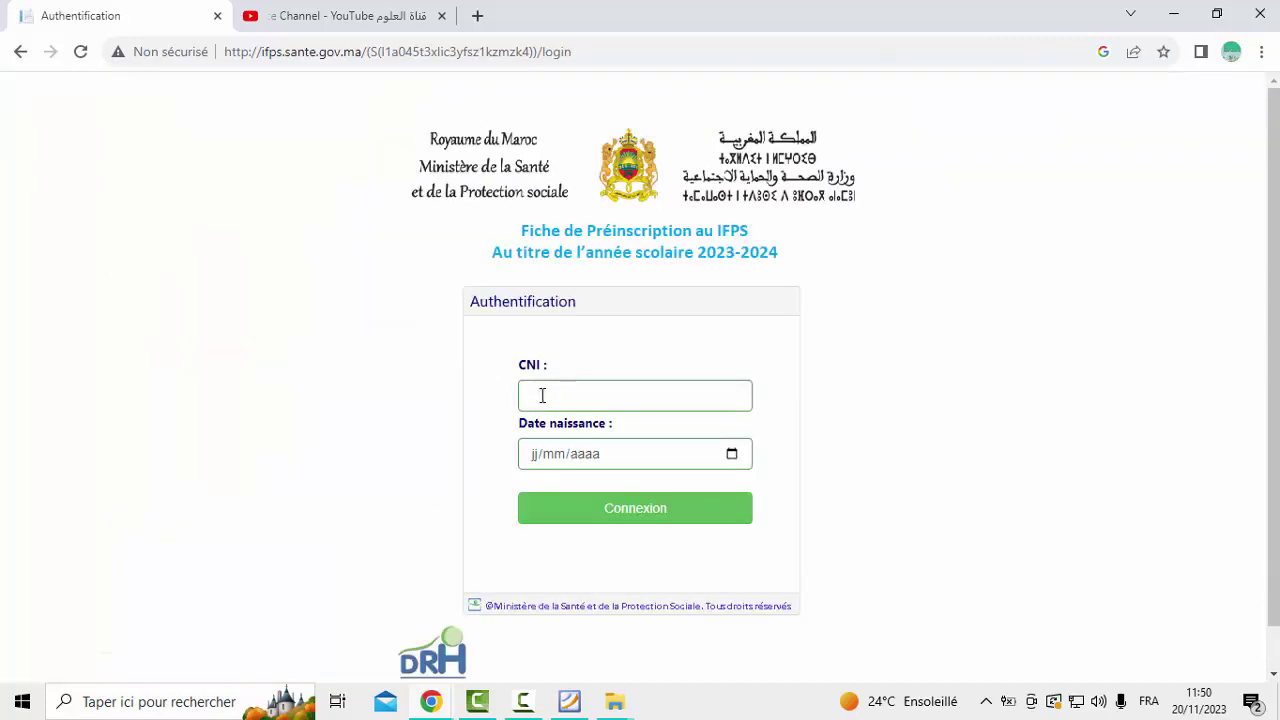
pyautogui.click(554, 395)
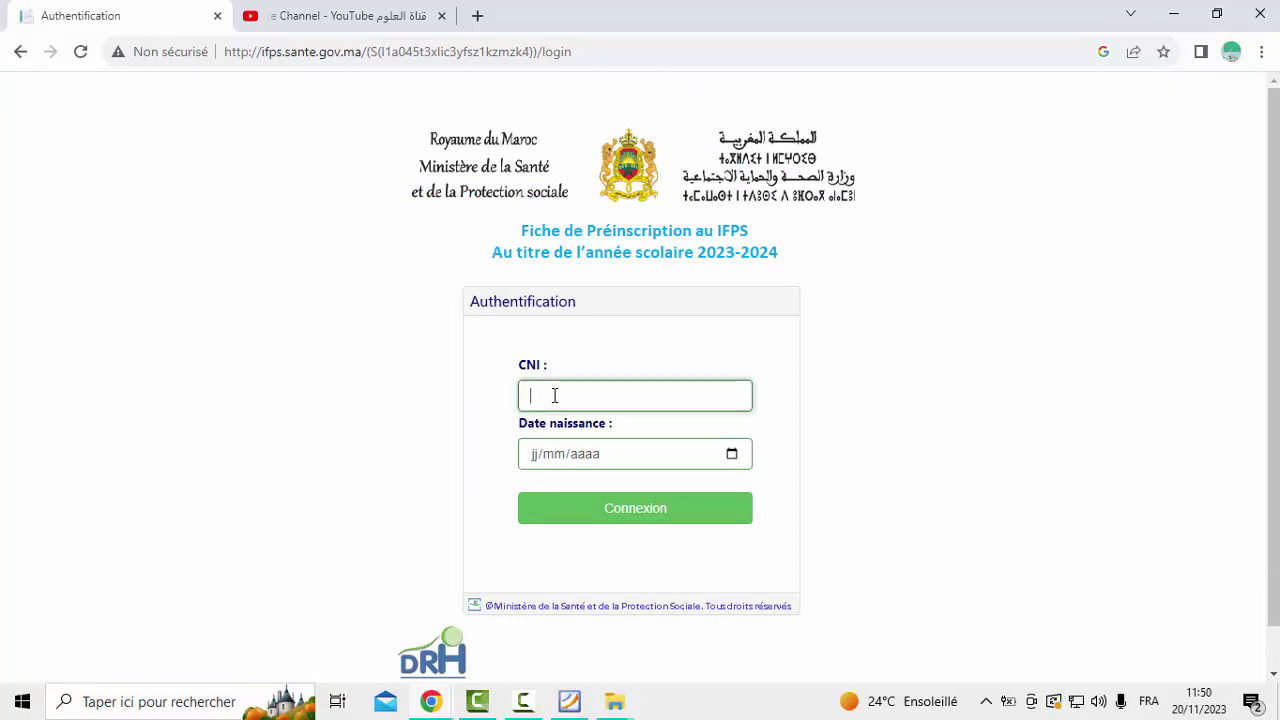
pyautogui.write('E123456789')
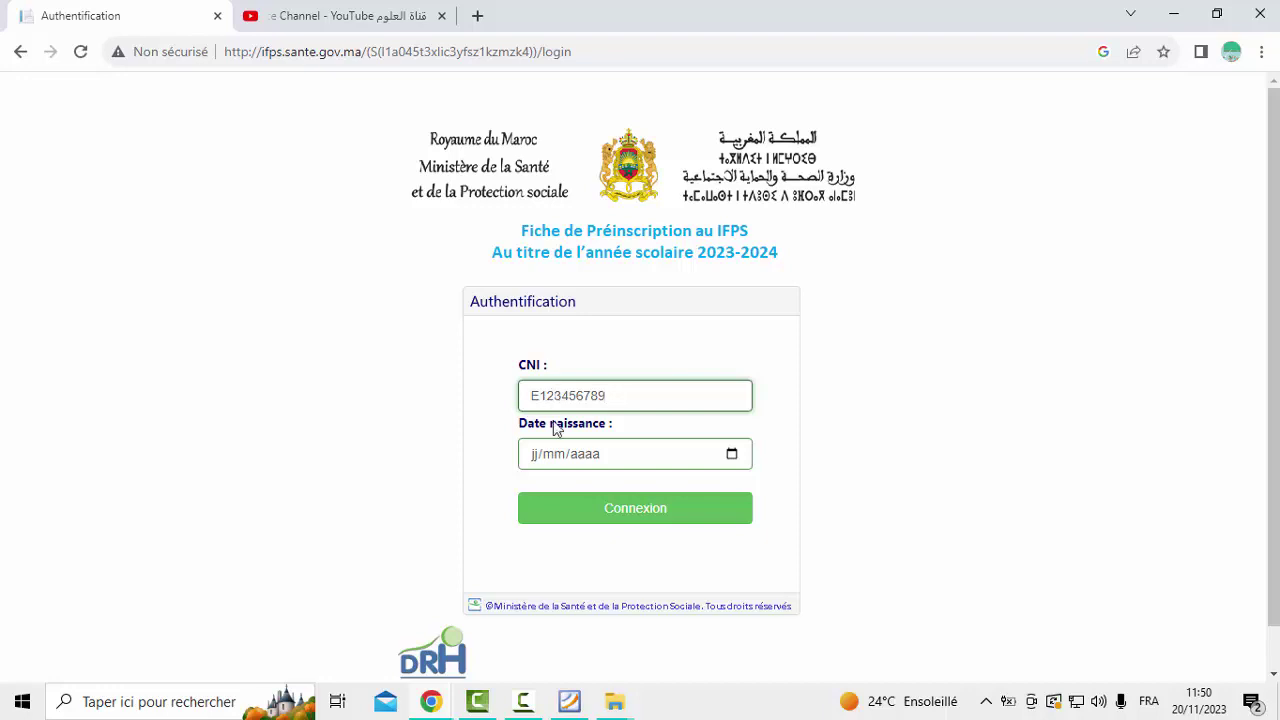
pyautogui.click(535, 455)
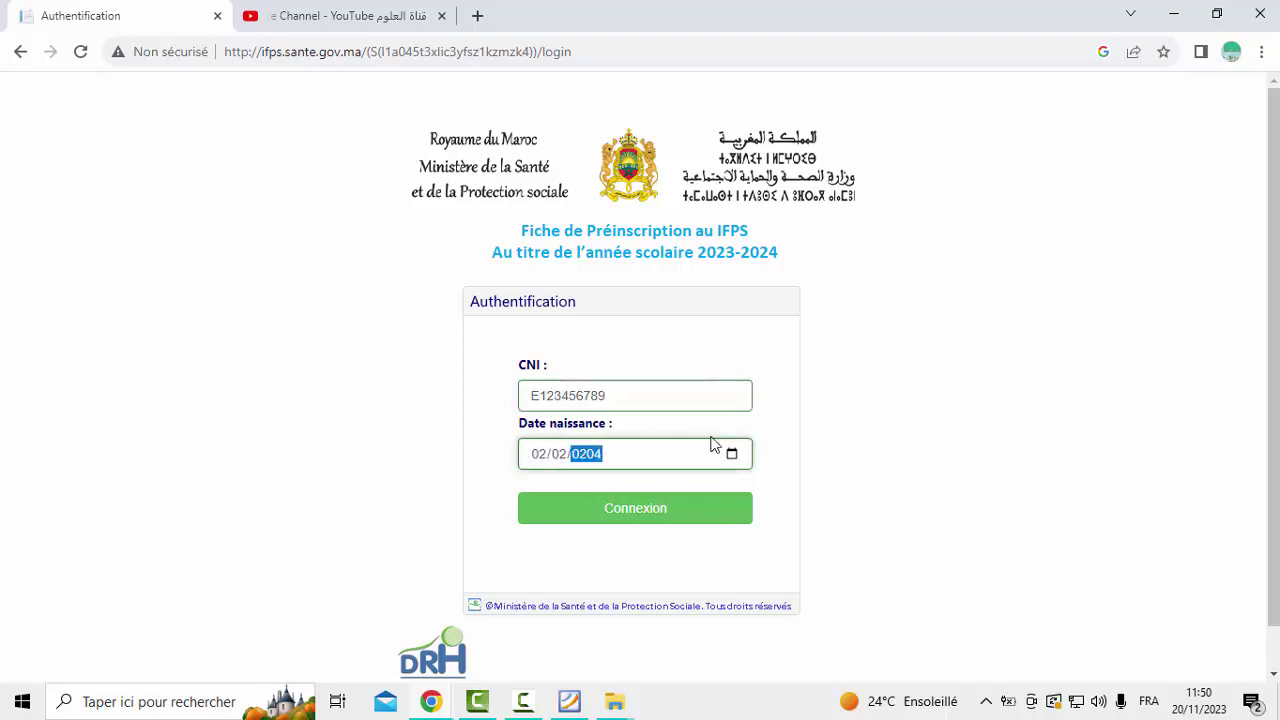
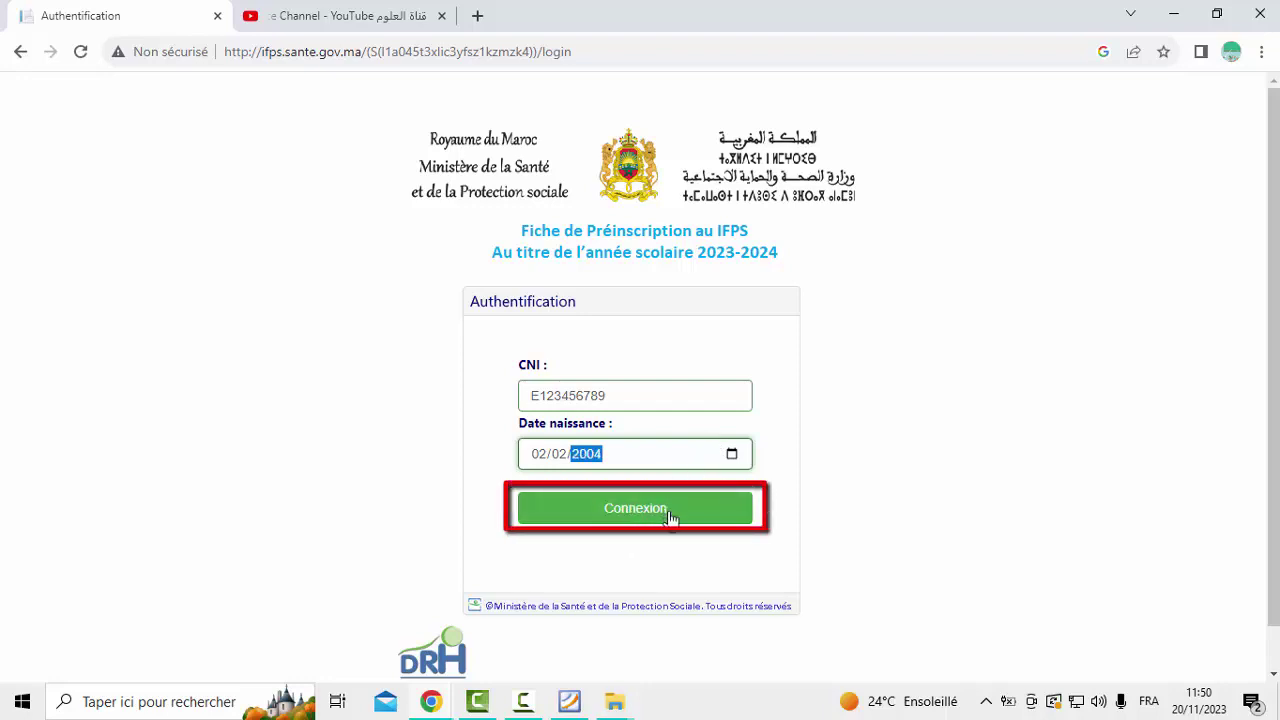
pyautogui.click(627, 510)
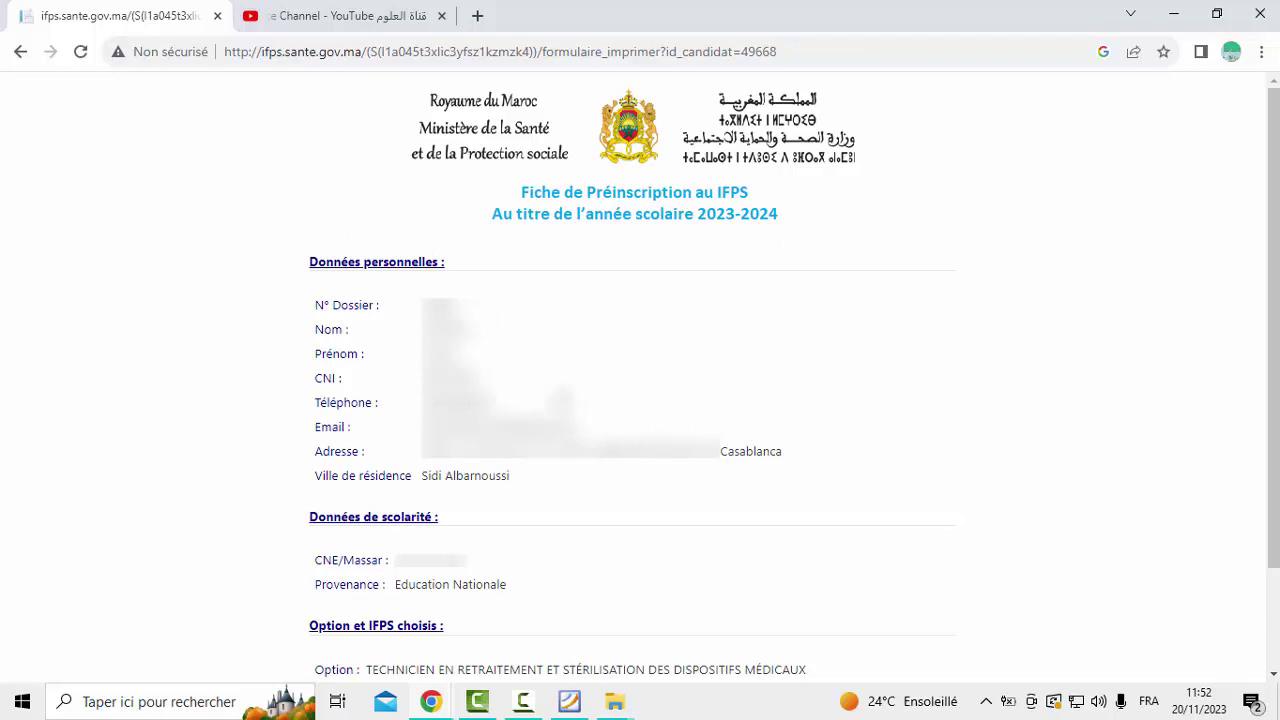
pyautogui.click(1261, 52)
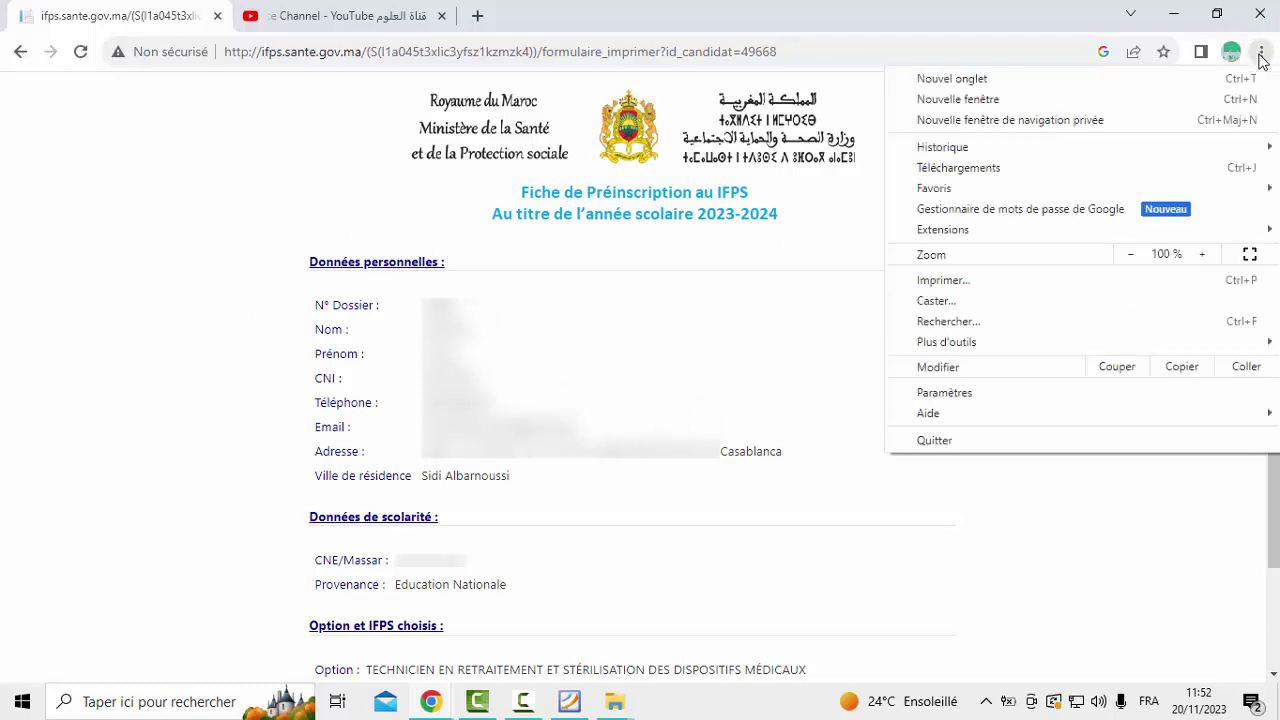
pyautogui.click(981, 281)
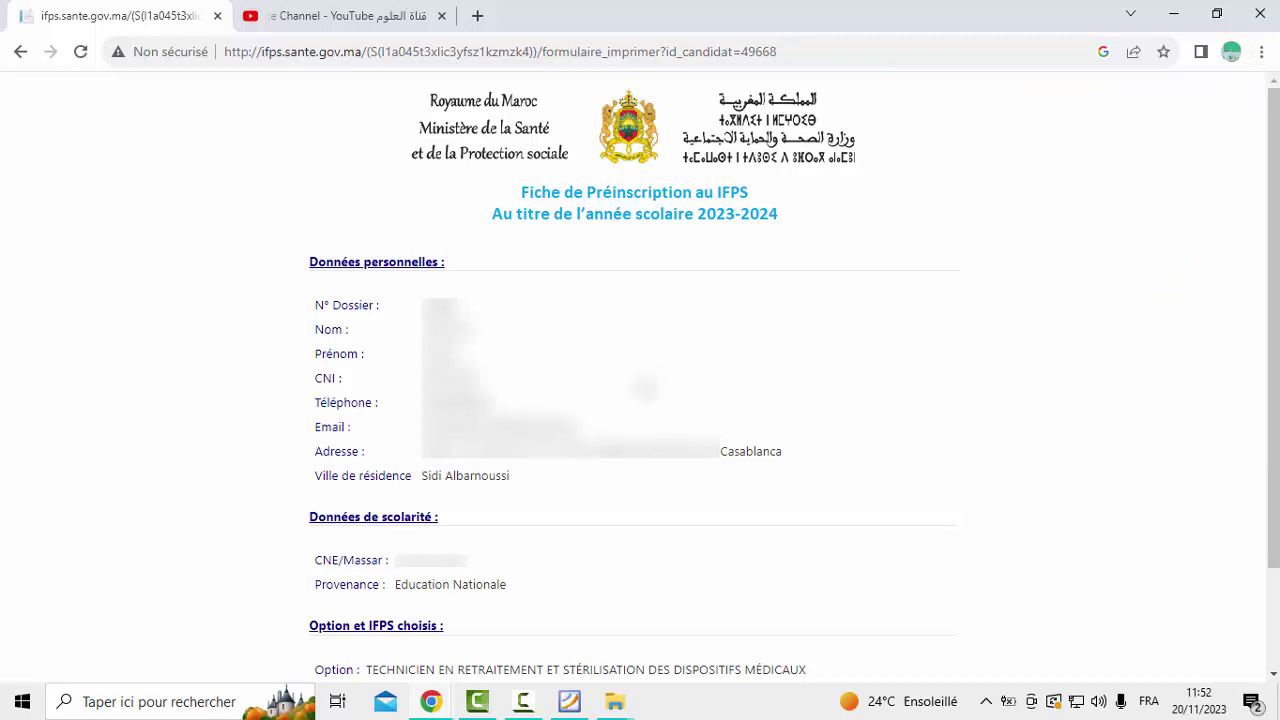